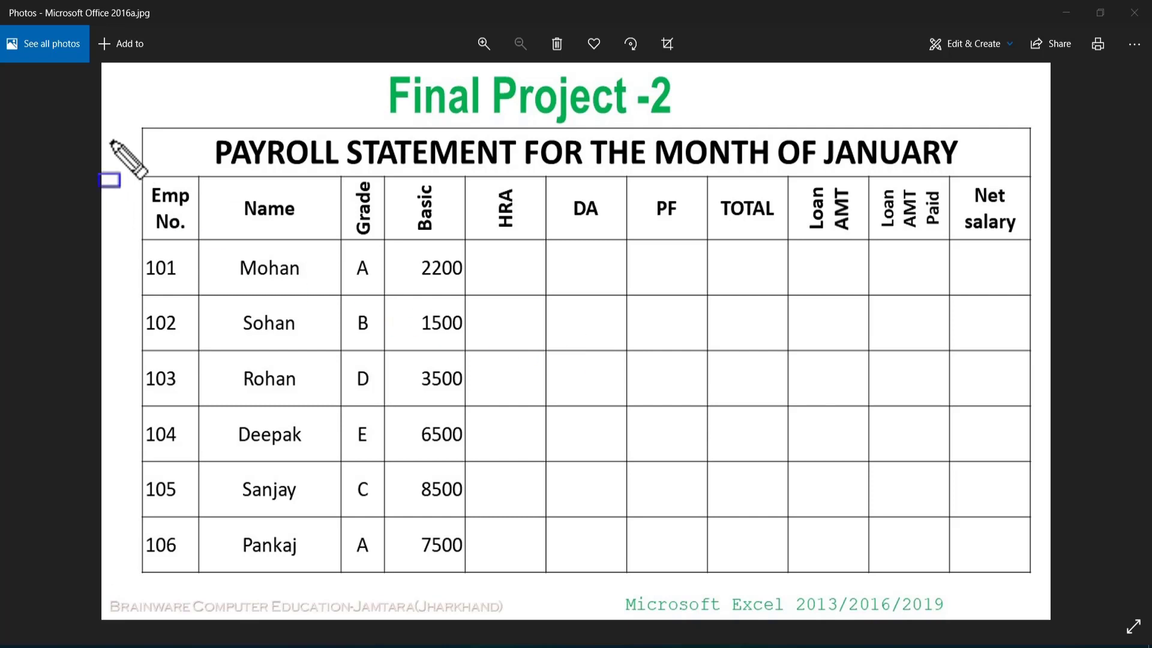
# Outline the payroll table, its title row and key column headings on the image, then clear the marks.
pyautogui.moveTo(113, 66); pyautogui.dragTo(1045, 590)
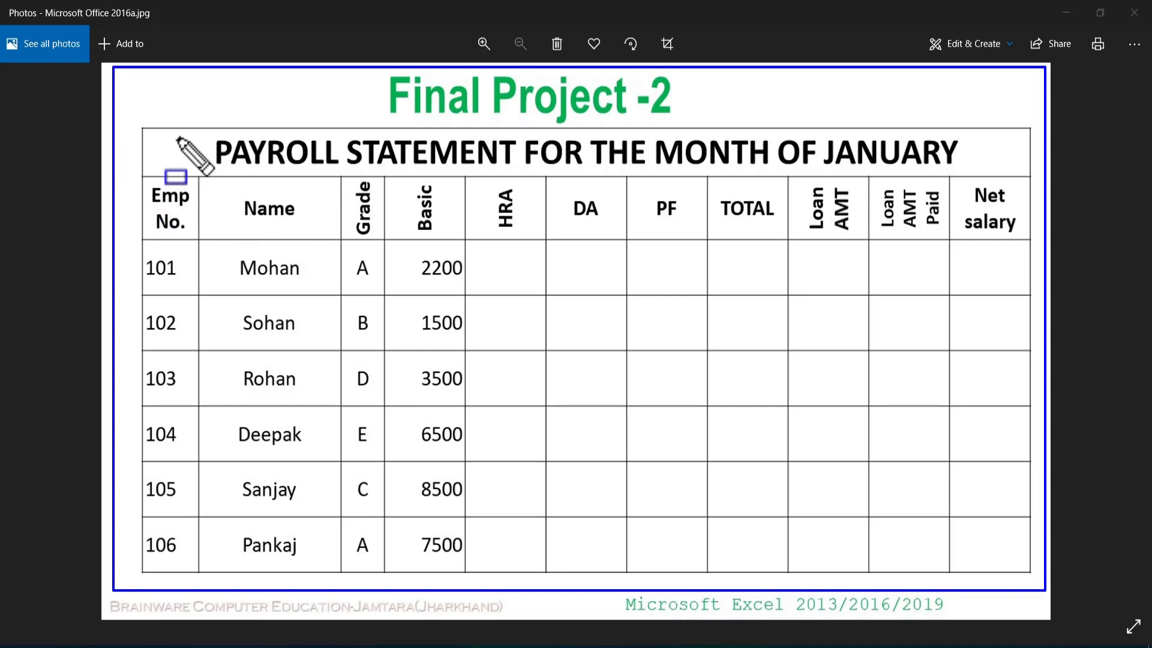
pyautogui.moveTo(141, 129)
pyautogui.mouseDown()
pyautogui.moveTo(746, 174)
pyautogui.moveTo(1031, 171)
pyautogui.mouseUp()
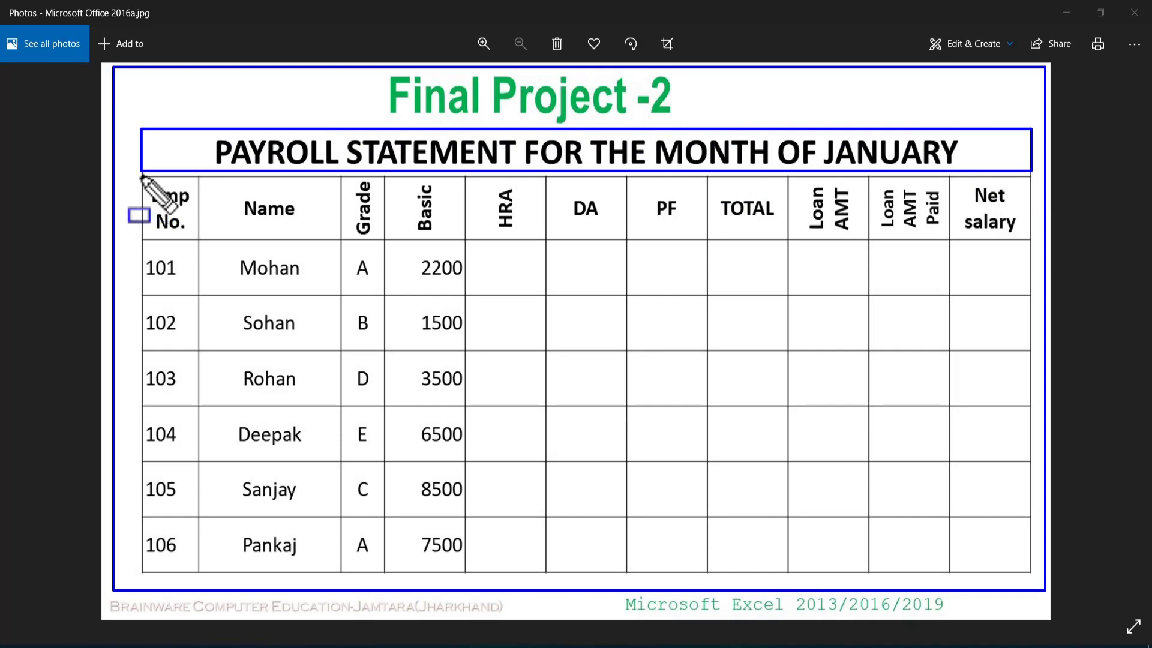
pyautogui.moveTo(141, 175); pyautogui.dragTo(196, 242)
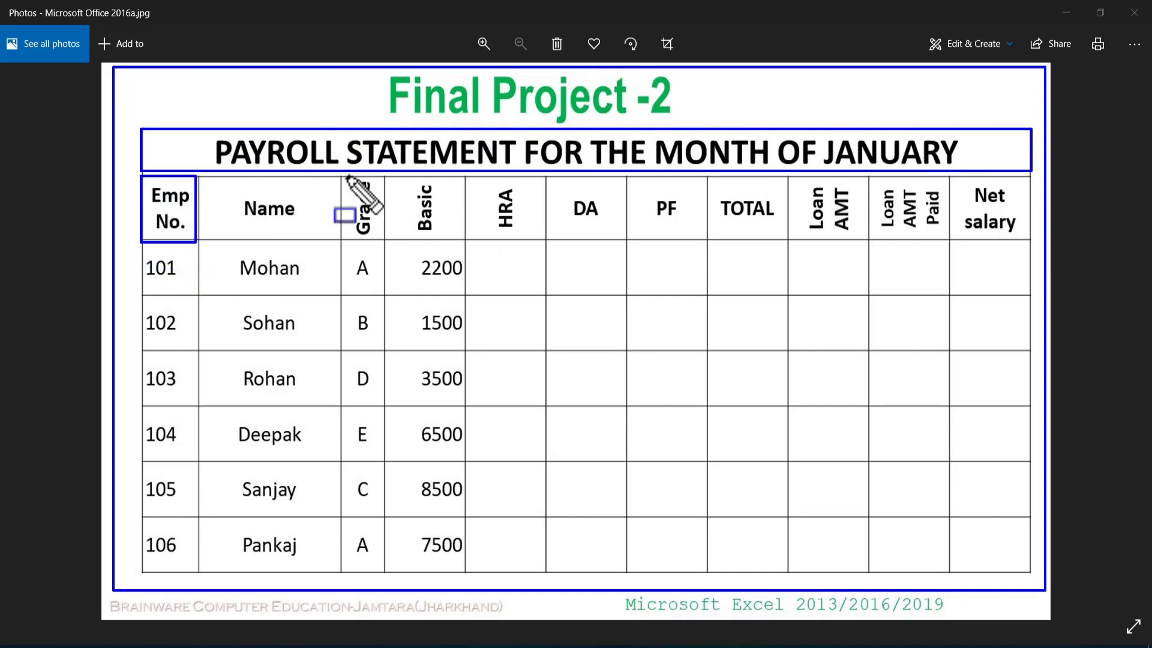
pyautogui.moveTo(339, 173)
pyautogui.mouseDown()
pyautogui.moveTo(459, 239)
pyautogui.moveTo(552, 241)
pyautogui.mouseUp()
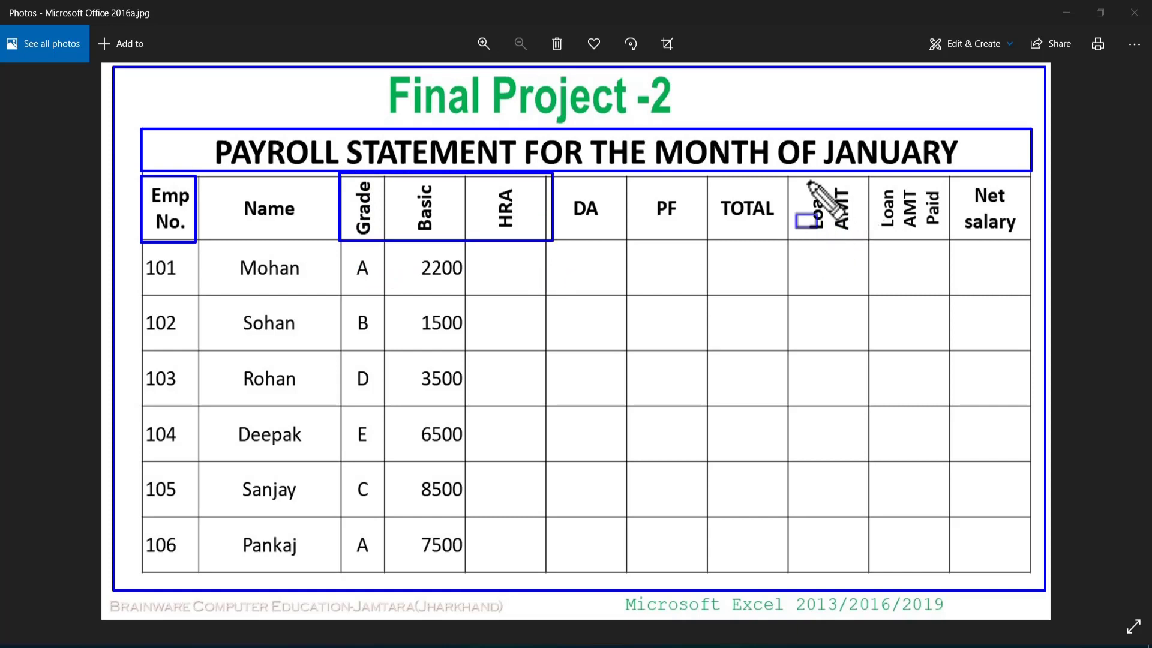
pyautogui.moveTo(788, 175); pyautogui.dragTo(950, 242)
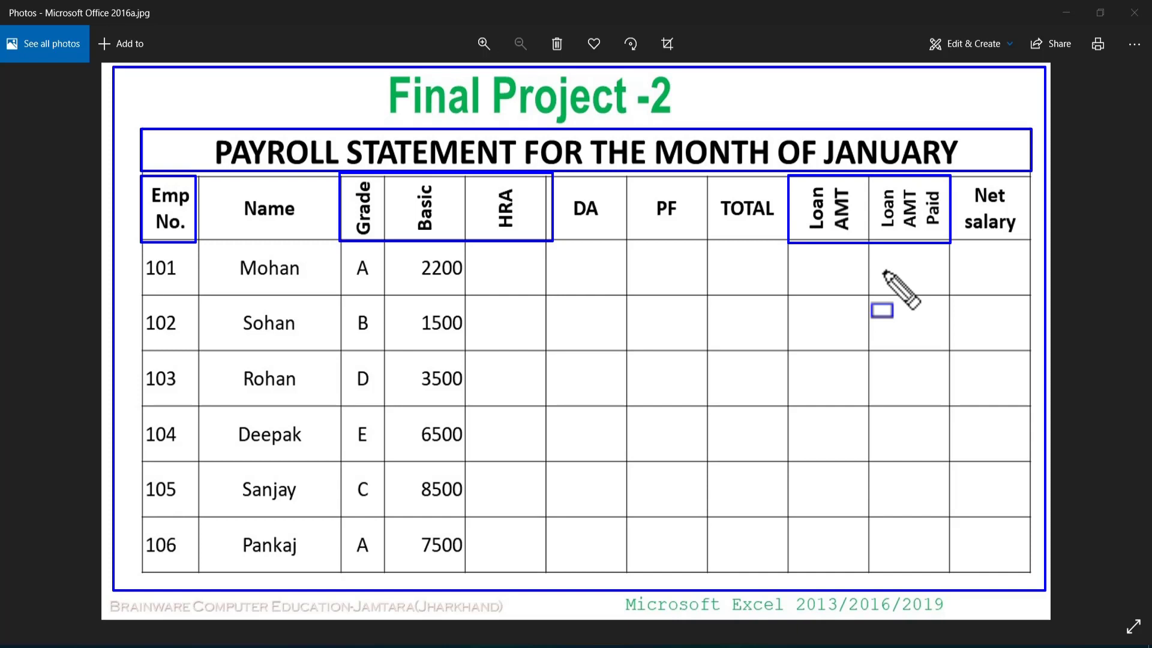
pyautogui.press('Escape')
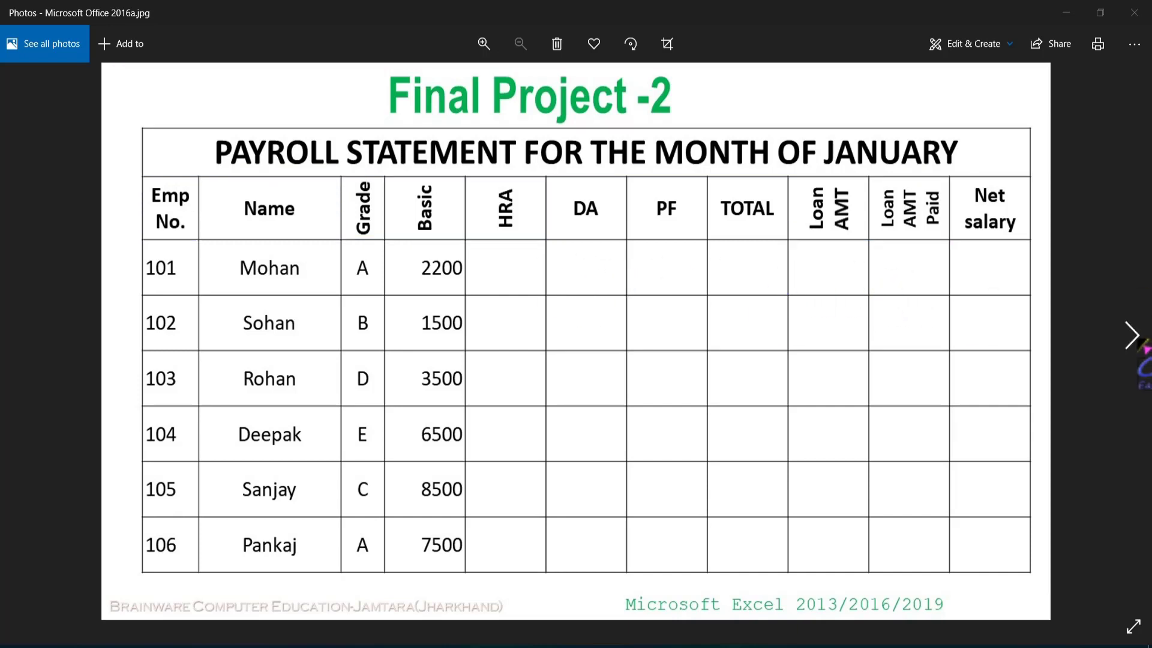
# View the project questions image, return to the payroll image, then switch to the Excel workbook.
pyautogui.click(1139, 342)
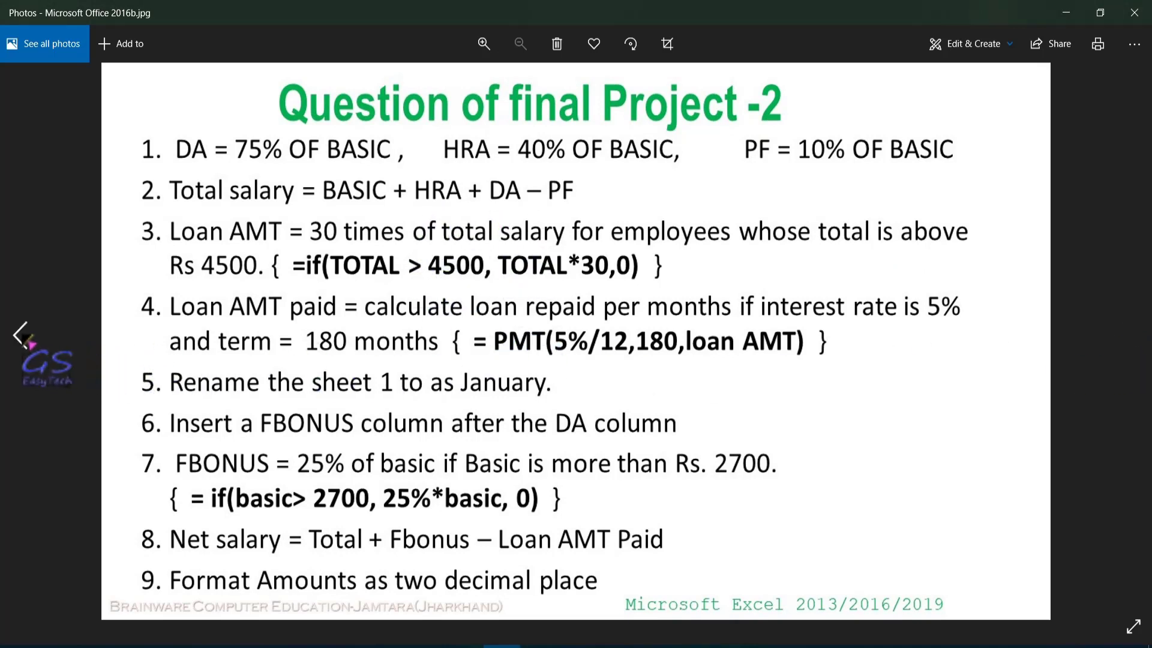
pyautogui.click(24, 340)
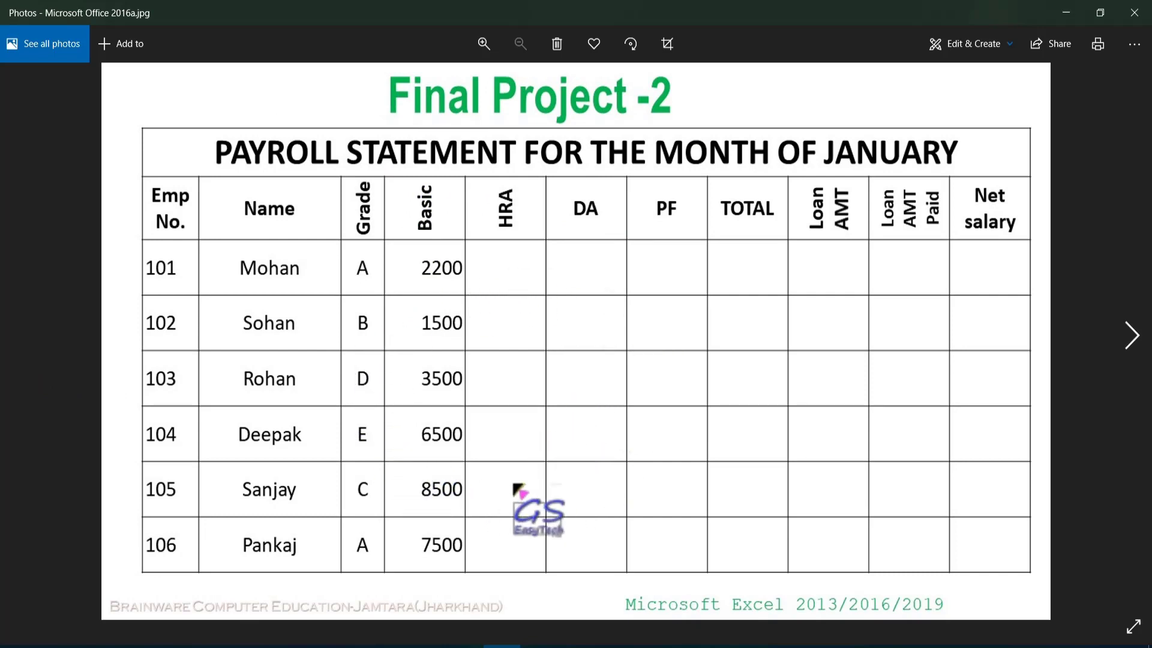
pyautogui.hotkey('alt', 'Tab')
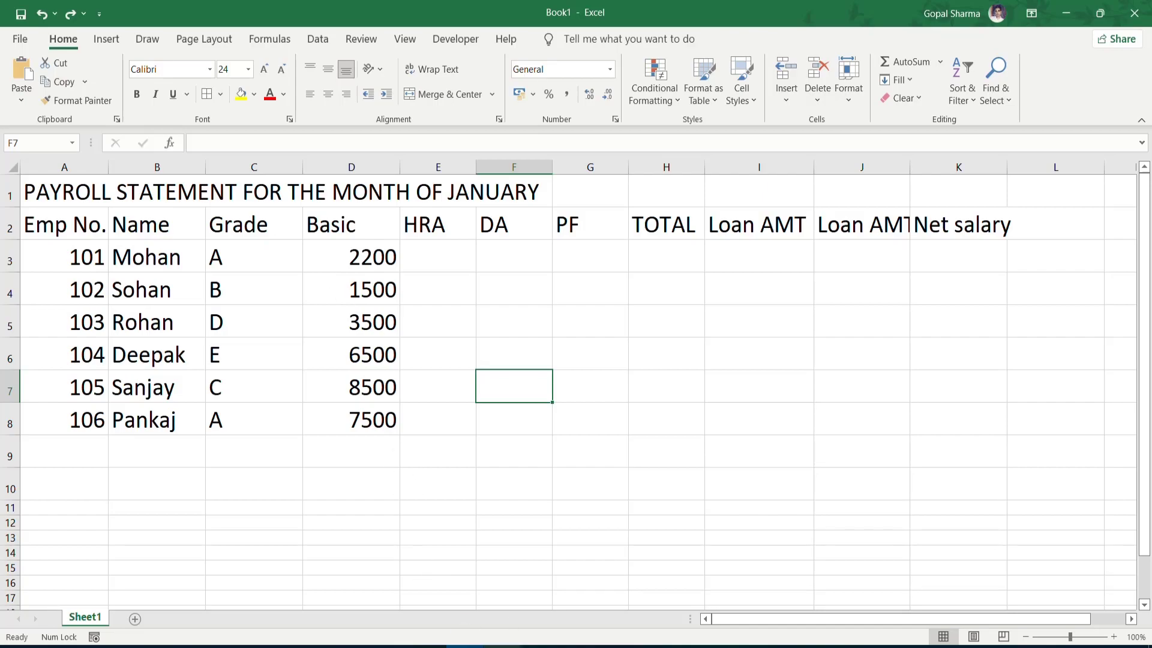
# Back in Excel, check the A1 title and the Name, Grade, Basic and HRA headings.
pyautogui.hotkey('alt', 'Tab')
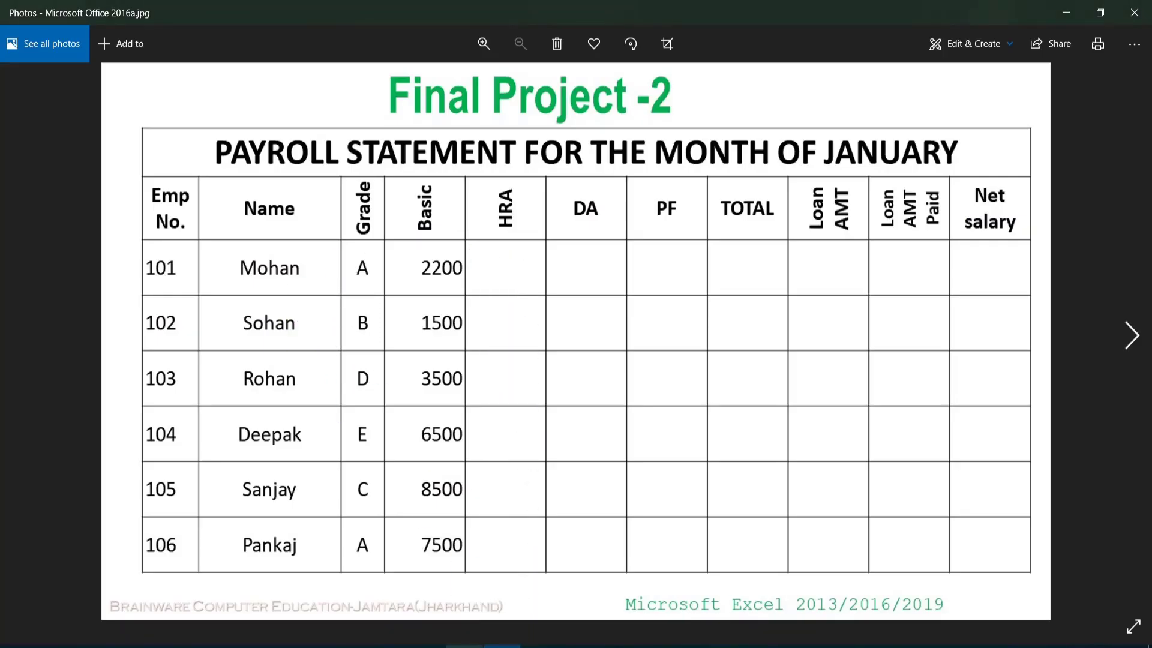
pyautogui.click(467, 575)
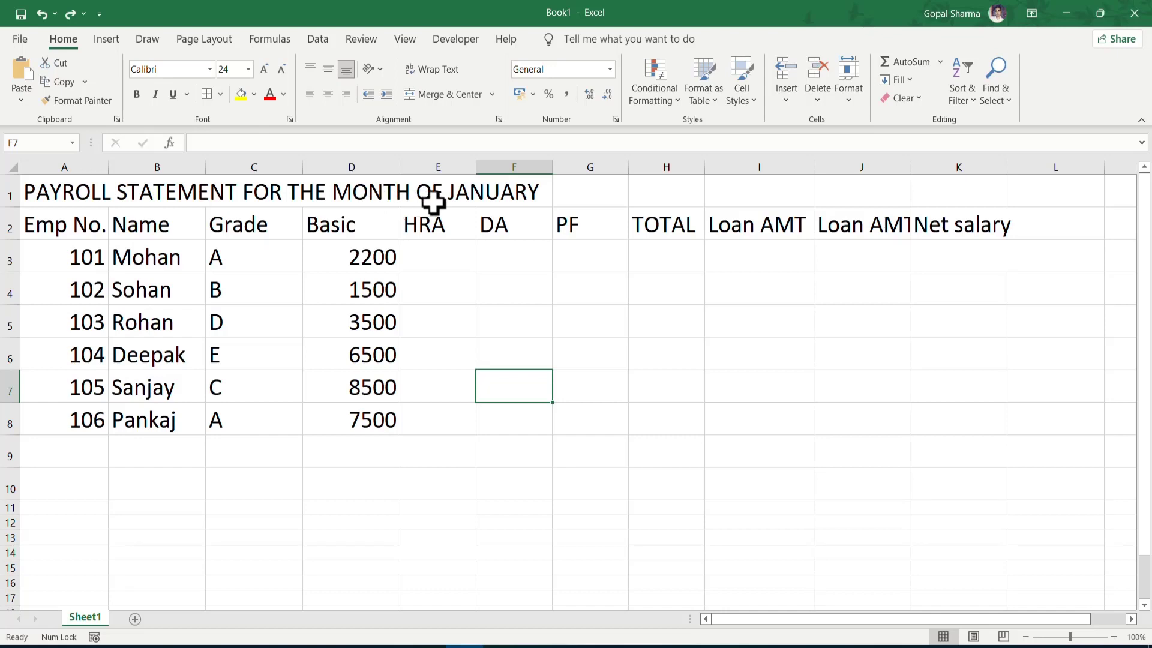
pyautogui.click(66, 194)
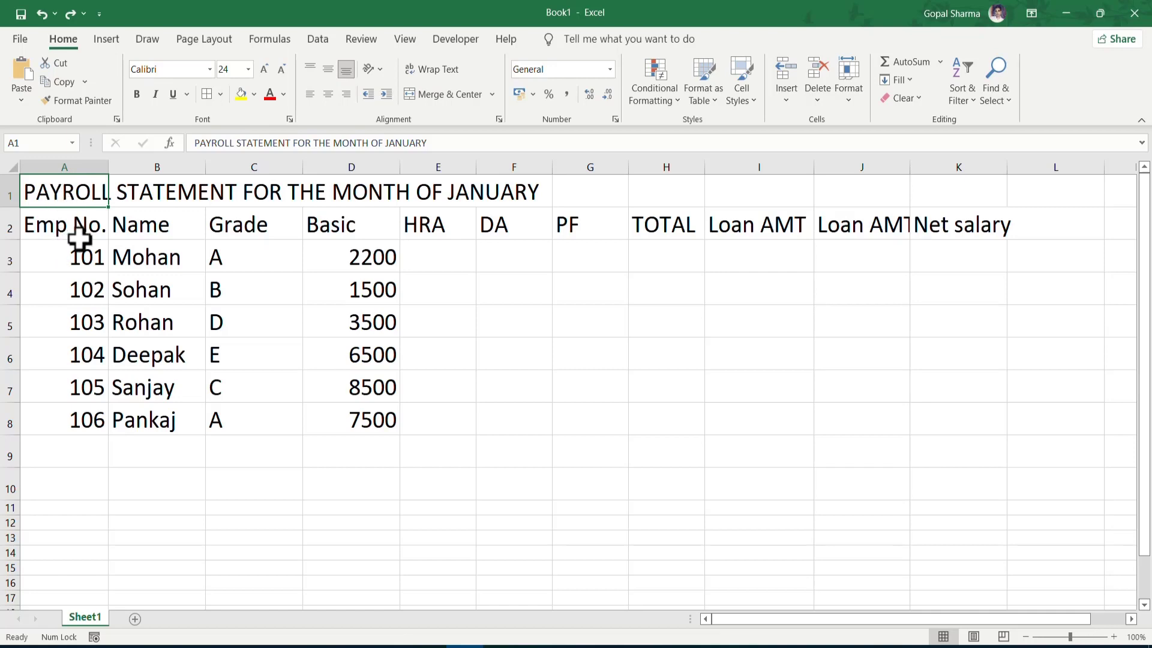
pyautogui.click(148, 227)
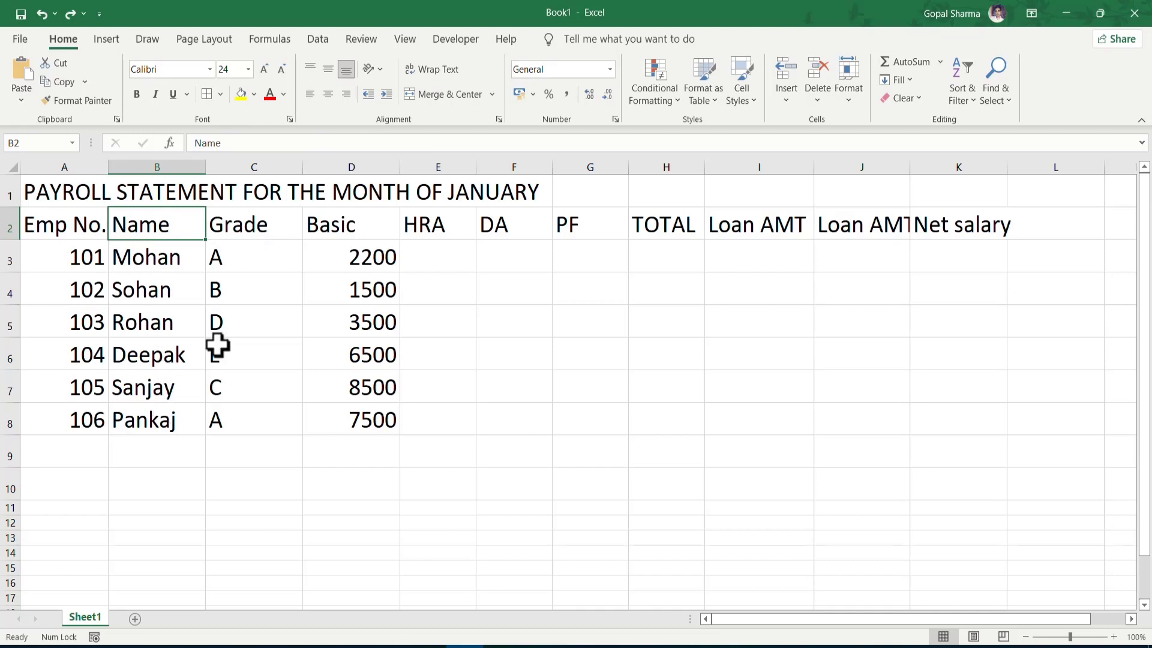
pyautogui.click(241, 228)
pyautogui.click(340, 226)
pyautogui.click(414, 228)
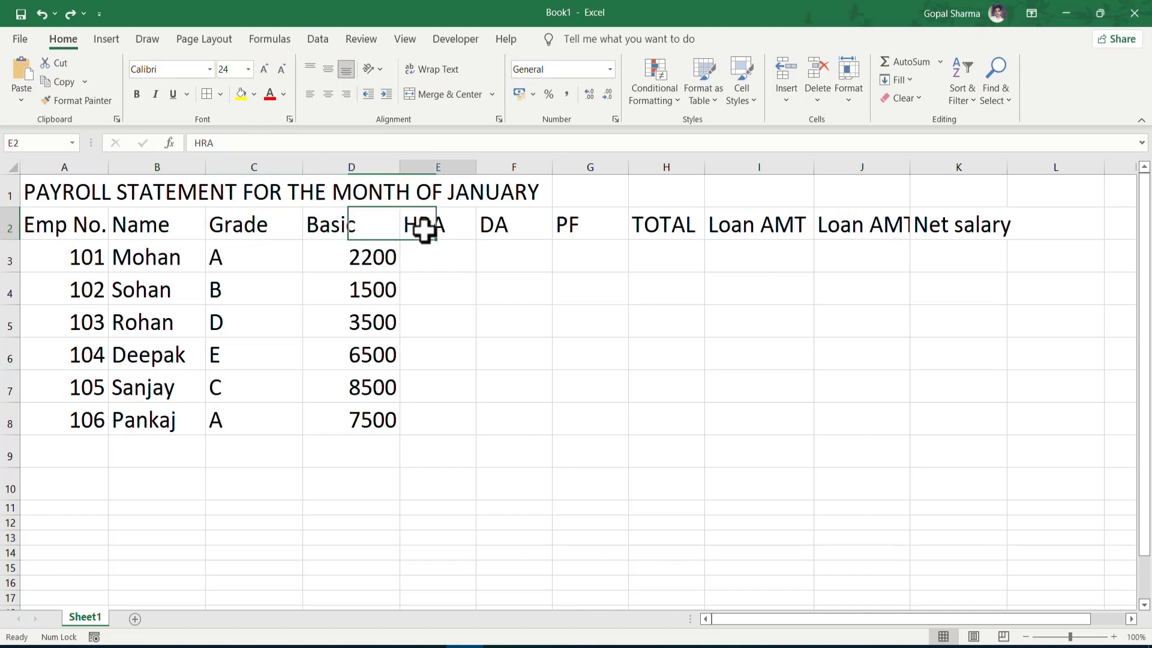
# Check the DA, PF, TOTAL, Loan AMT, Loan AMT Paid and Net salary headings, then return to Photos.
pyautogui.click(493, 230)
pyautogui.click(582, 227)
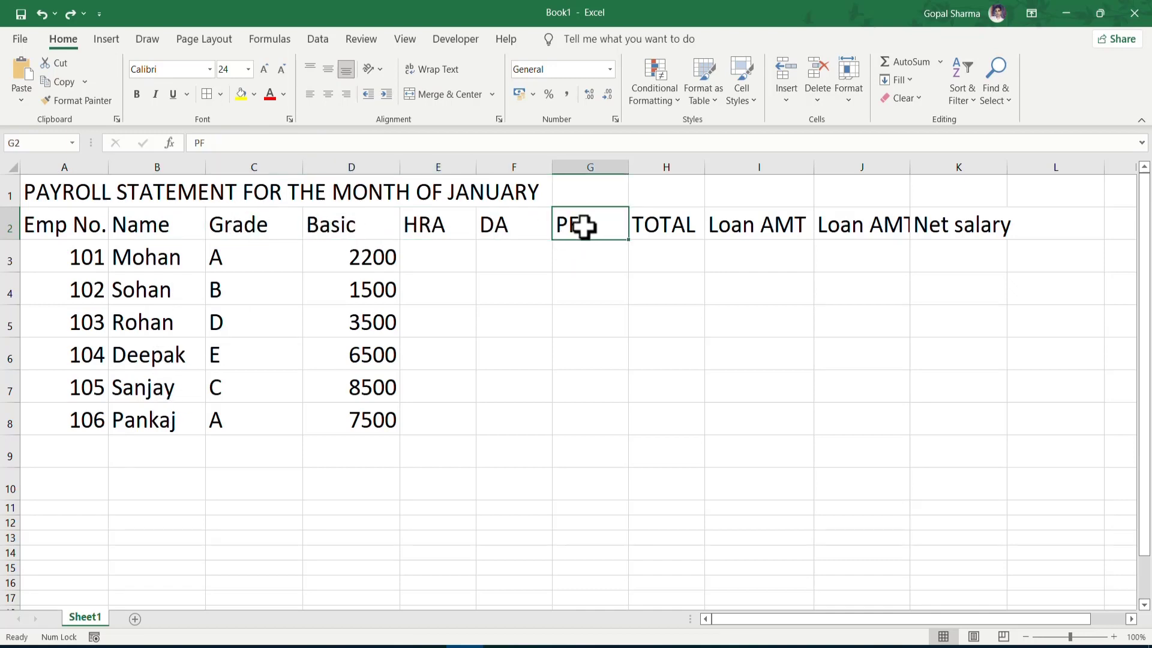
pyautogui.click(652, 231)
pyautogui.click(772, 233)
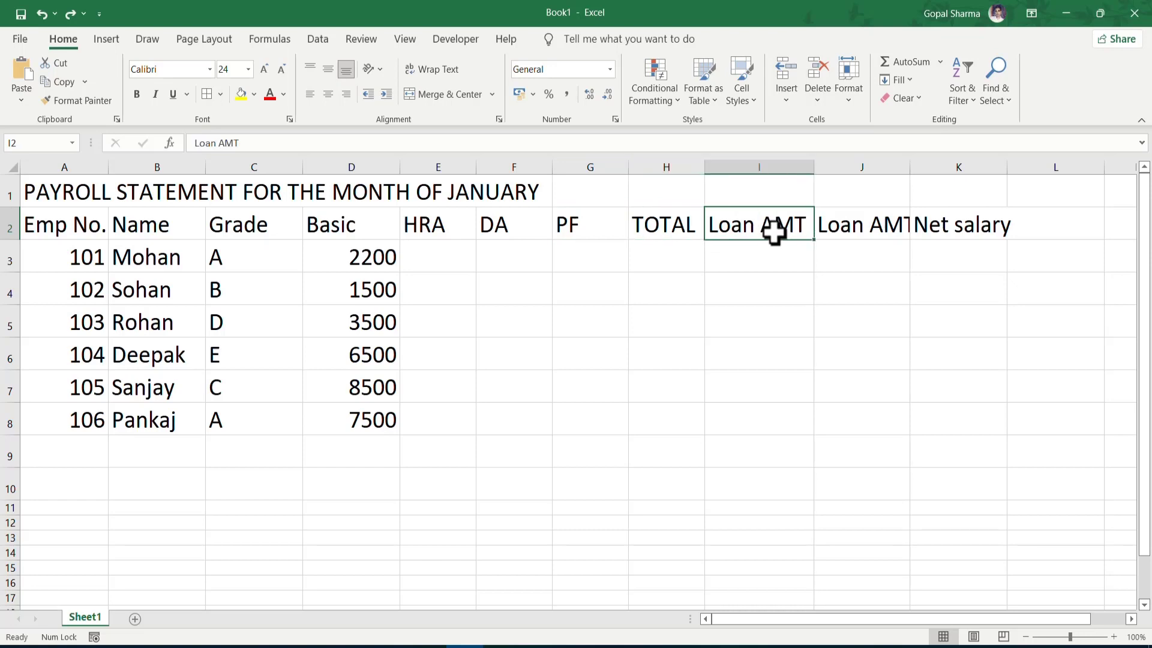
pyautogui.click(864, 234)
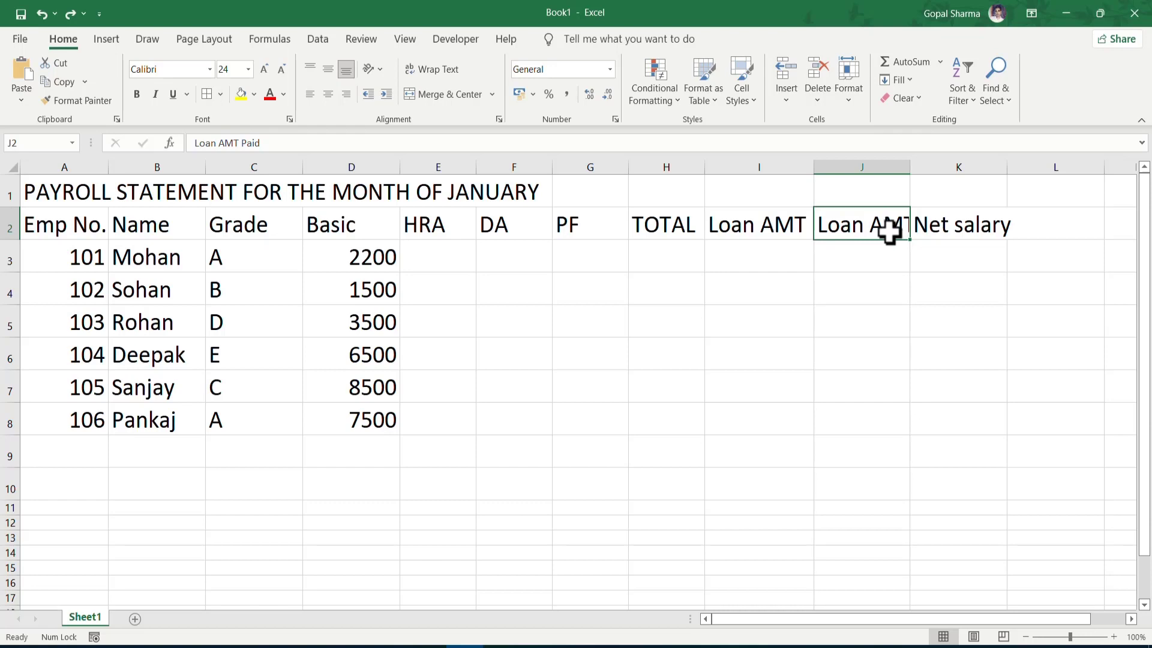
pyautogui.click(970, 226)
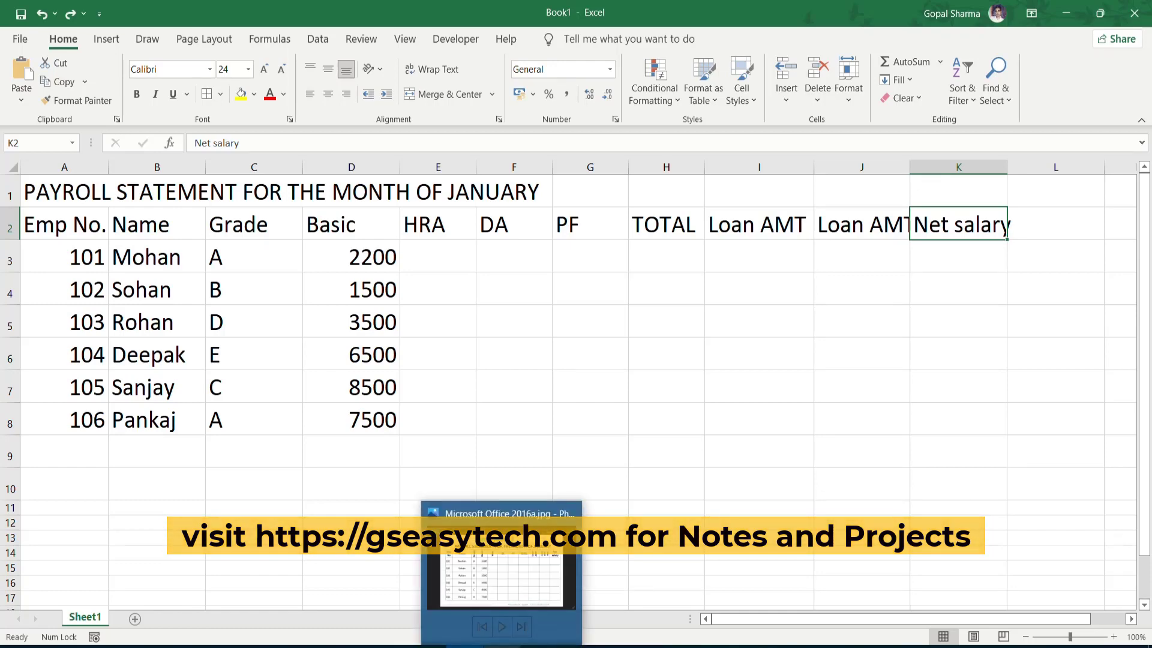
pyautogui.click(501, 646)
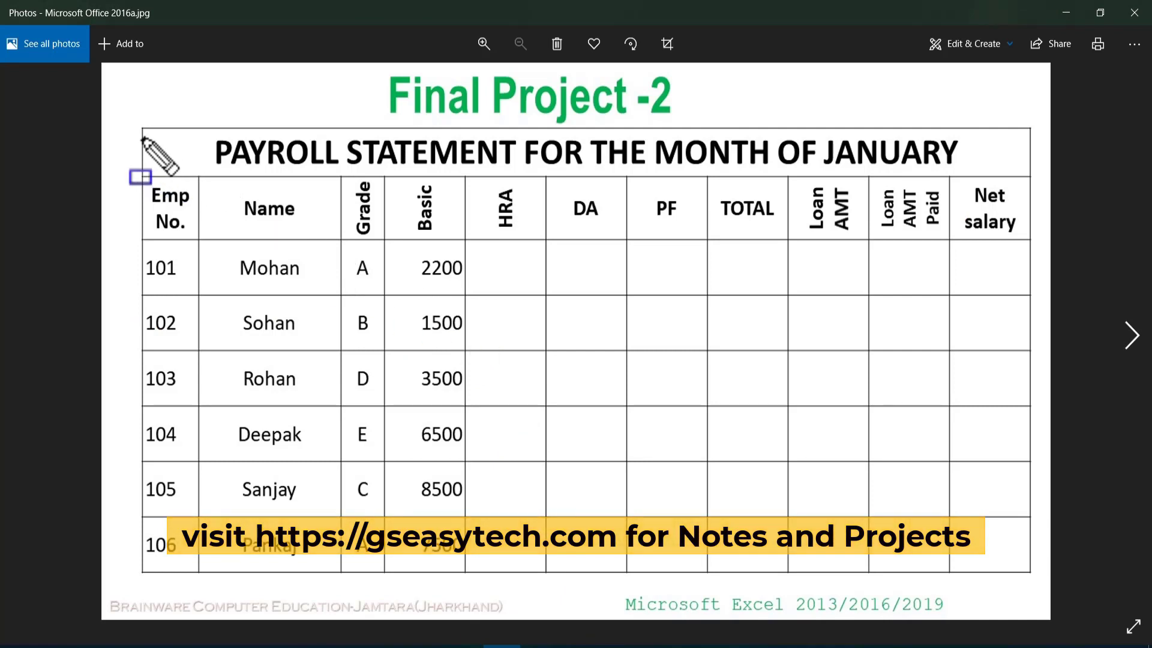
# Outline the payroll title row on the reference image, erase the mark, and return to Excel.
pyautogui.moveTo(140, 122); pyautogui.dragTo(1029, 177)
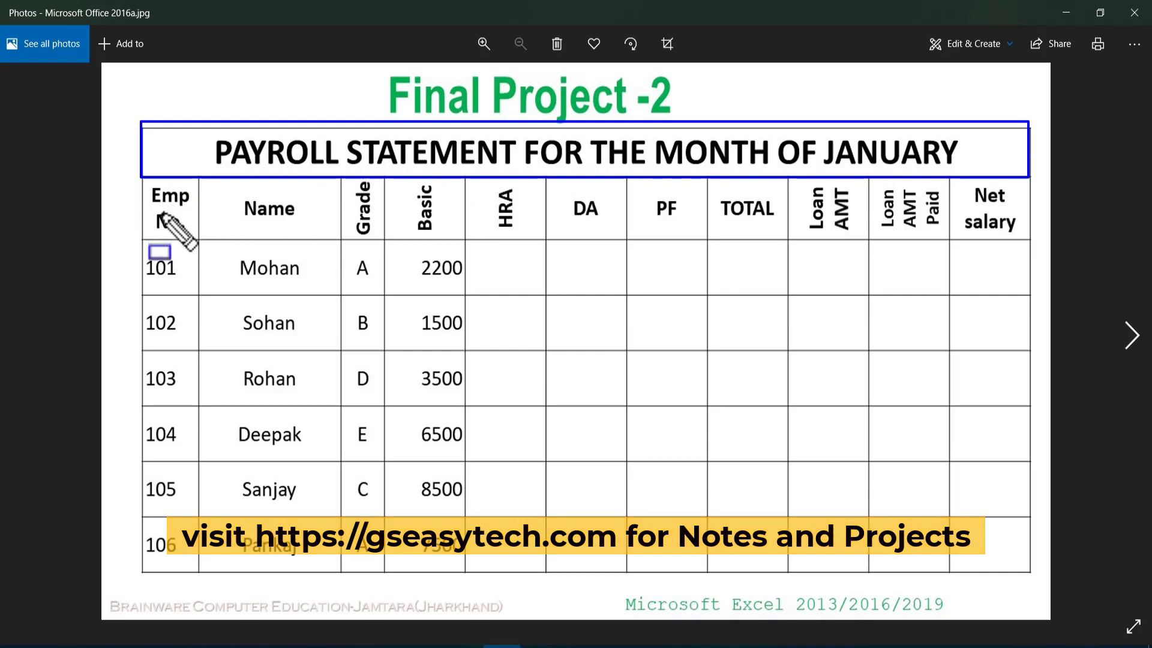
pyautogui.press('Escape')
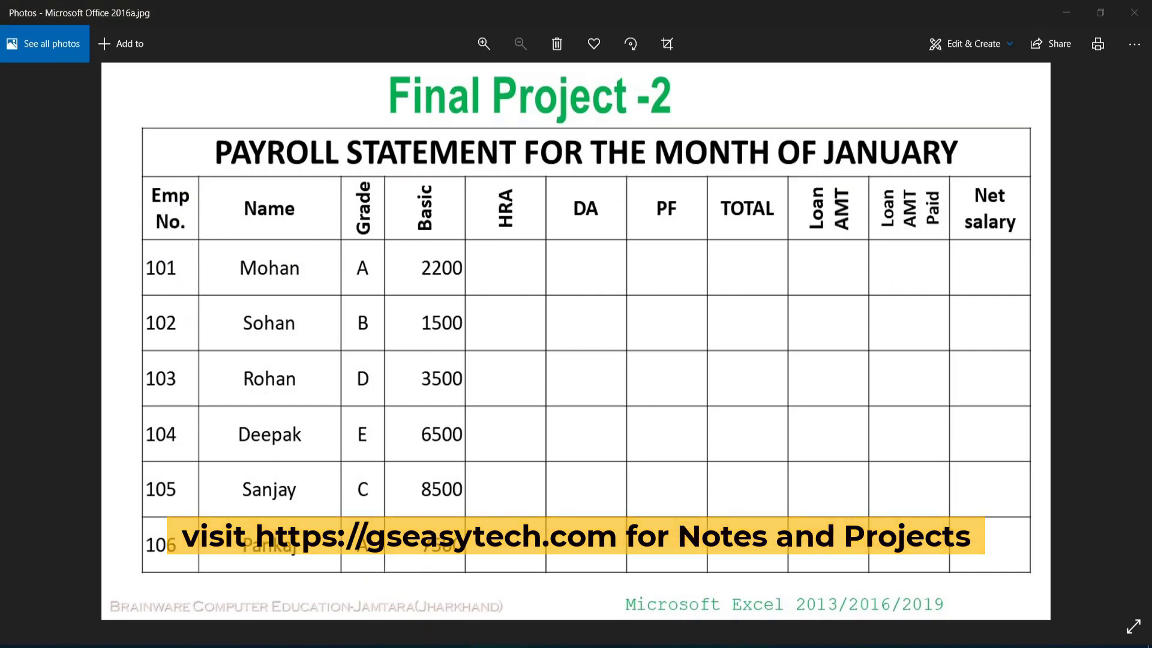
pyautogui.click(462, 591)
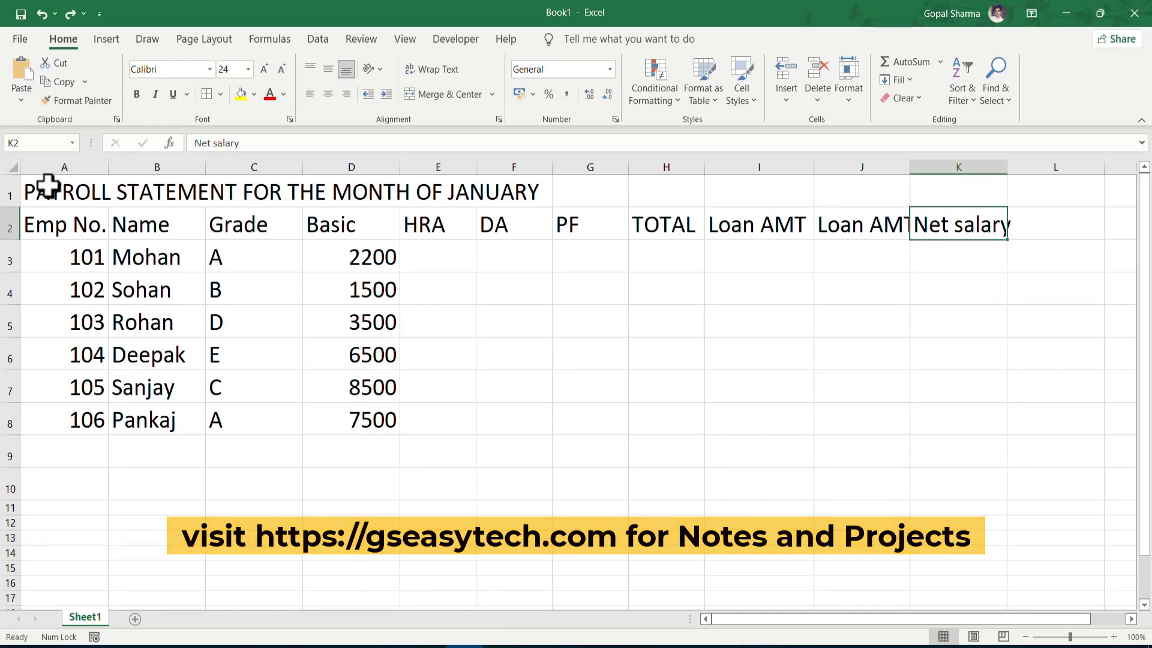
# Merge and centre the title across A1:K1, making it bold at font size 26.
pyautogui.moveTo(47, 186); pyautogui.dragTo(961, 196)
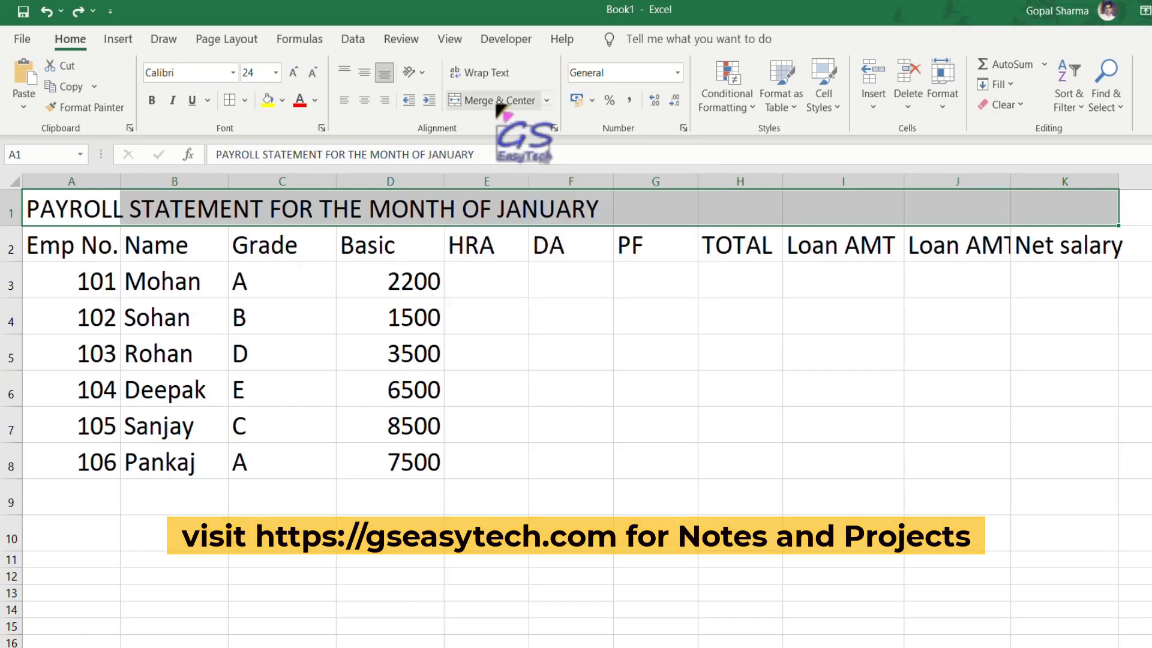
pyautogui.click(500, 103)
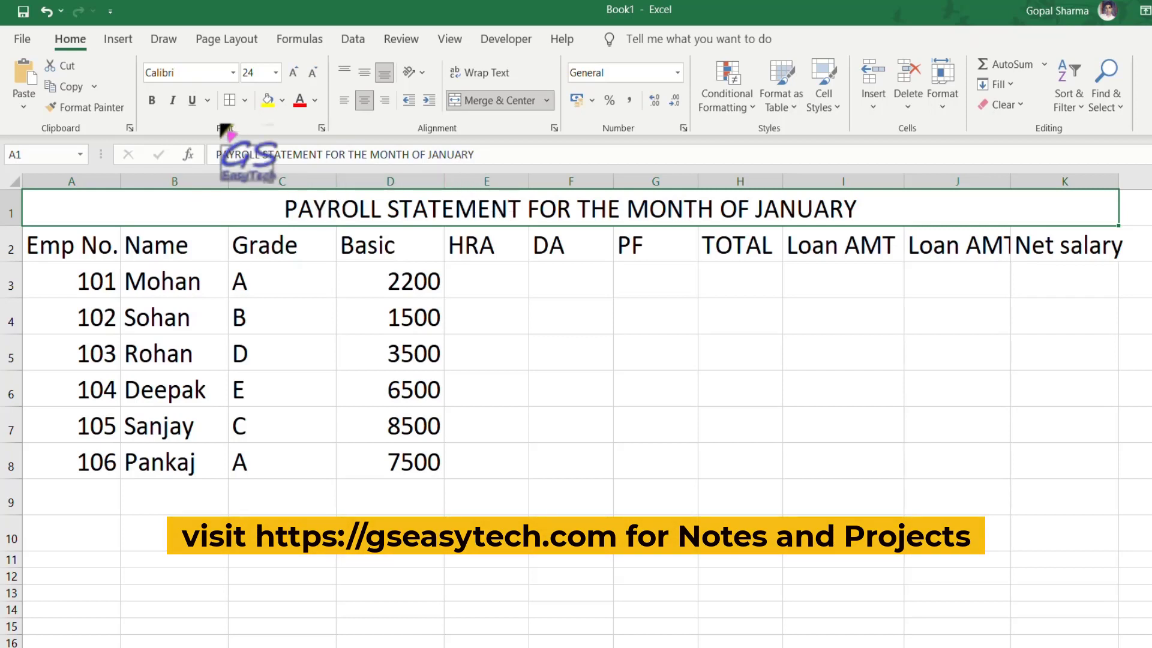
pyautogui.click(151, 100)
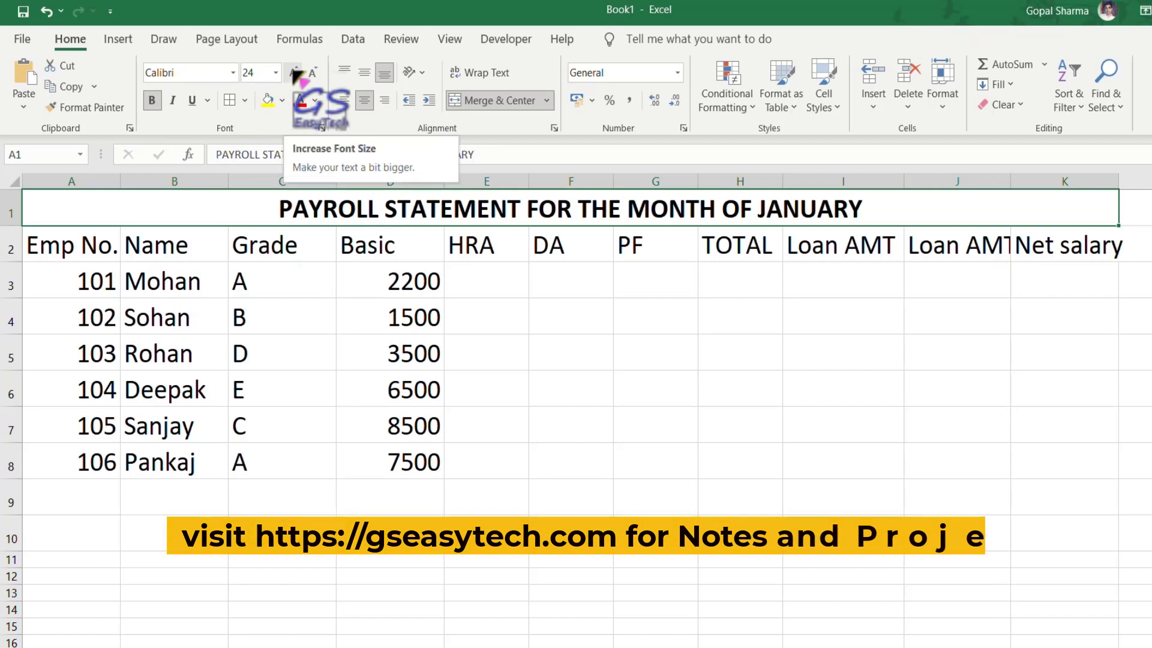
pyautogui.click(294, 73)
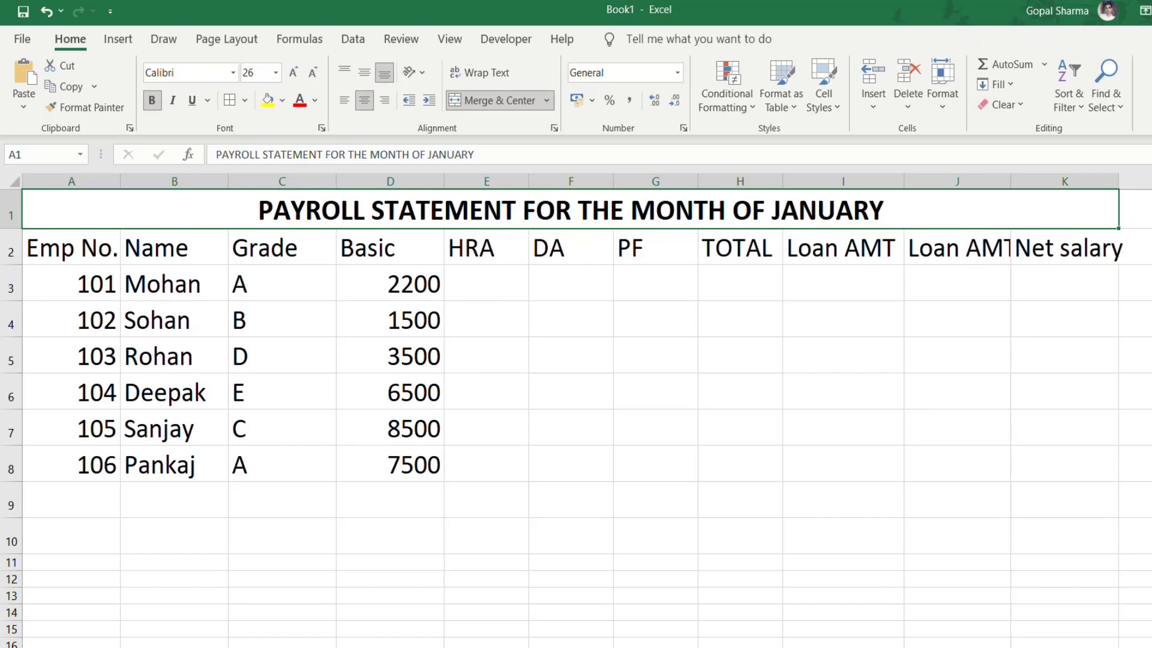
pyautogui.click(480, 606)
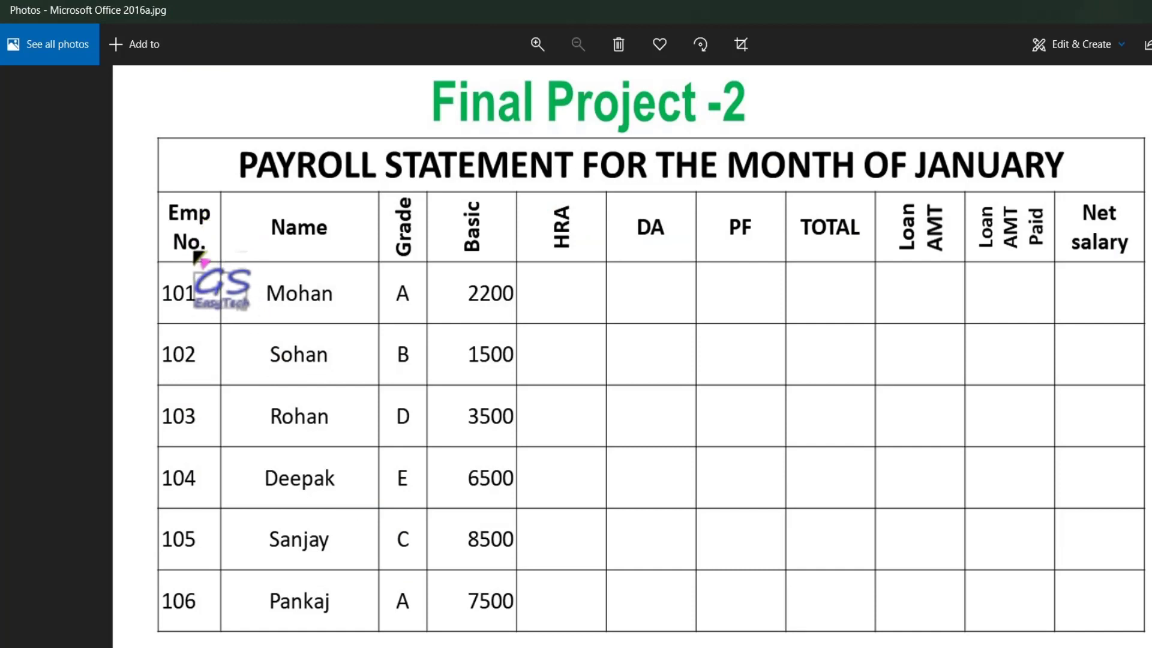
# Outline the Emp No. heading on the reference image, then clear the marks.
pyautogui.moveTo(158, 200)
pyautogui.mouseDown()
pyautogui.moveTo(212, 227)
pyautogui.moveTo(213, 257)
pyautogui.mouseUp()
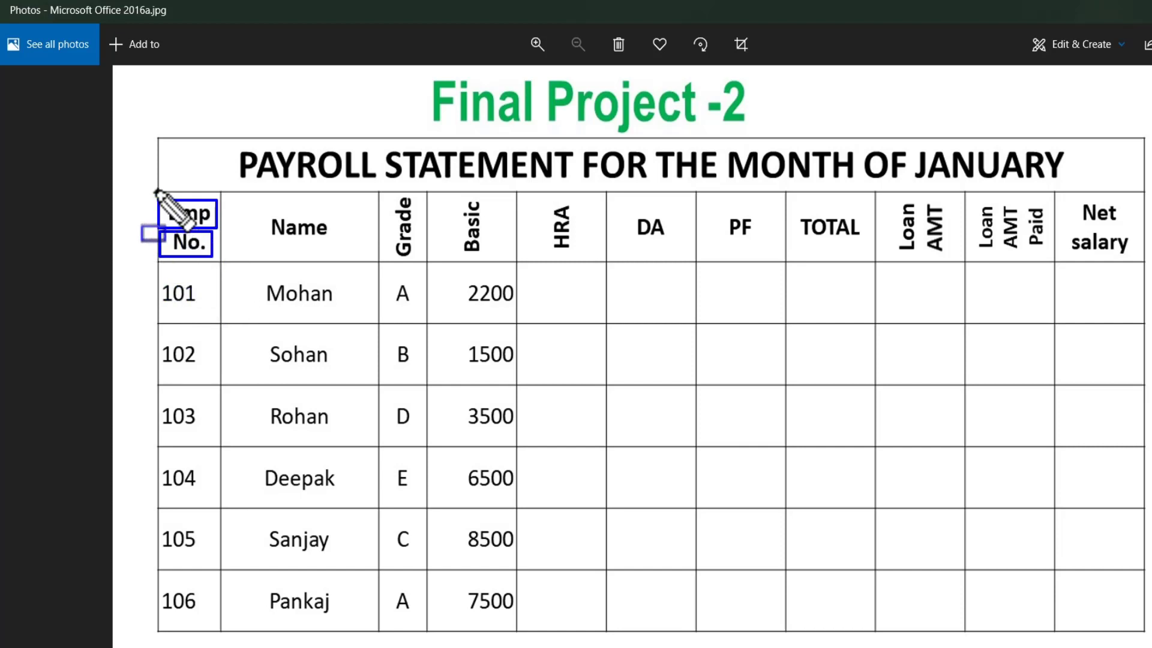
pyautogui.moveTo(156, 192); pyautogui.dragTo(222, 260)
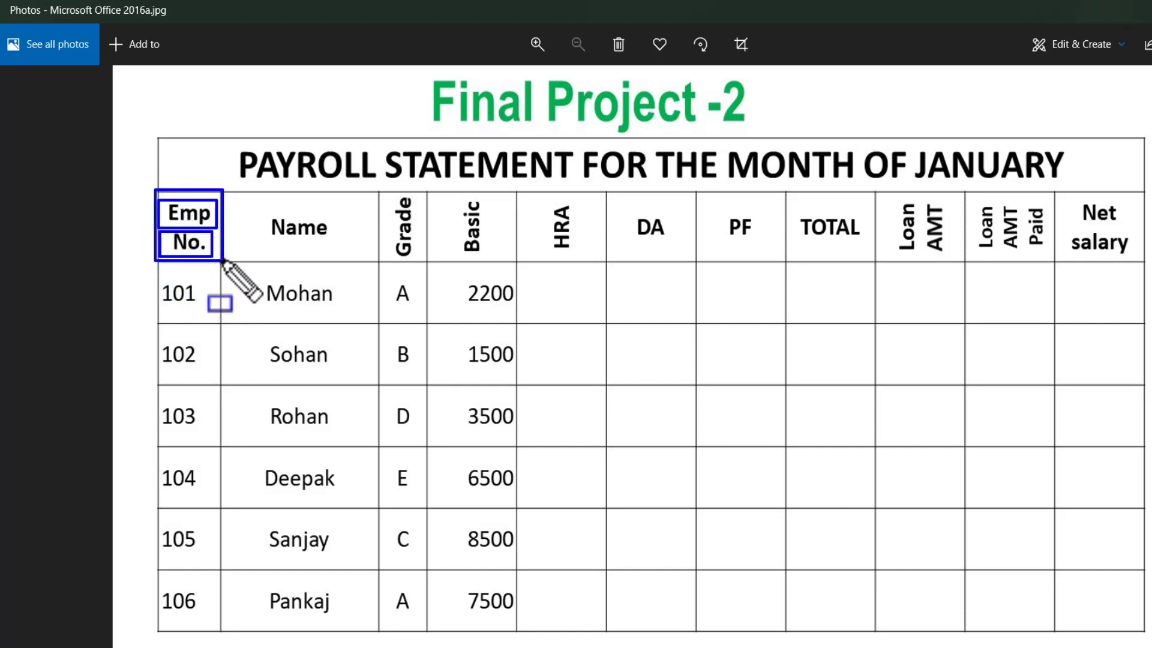
pyautogui.press('Escape')
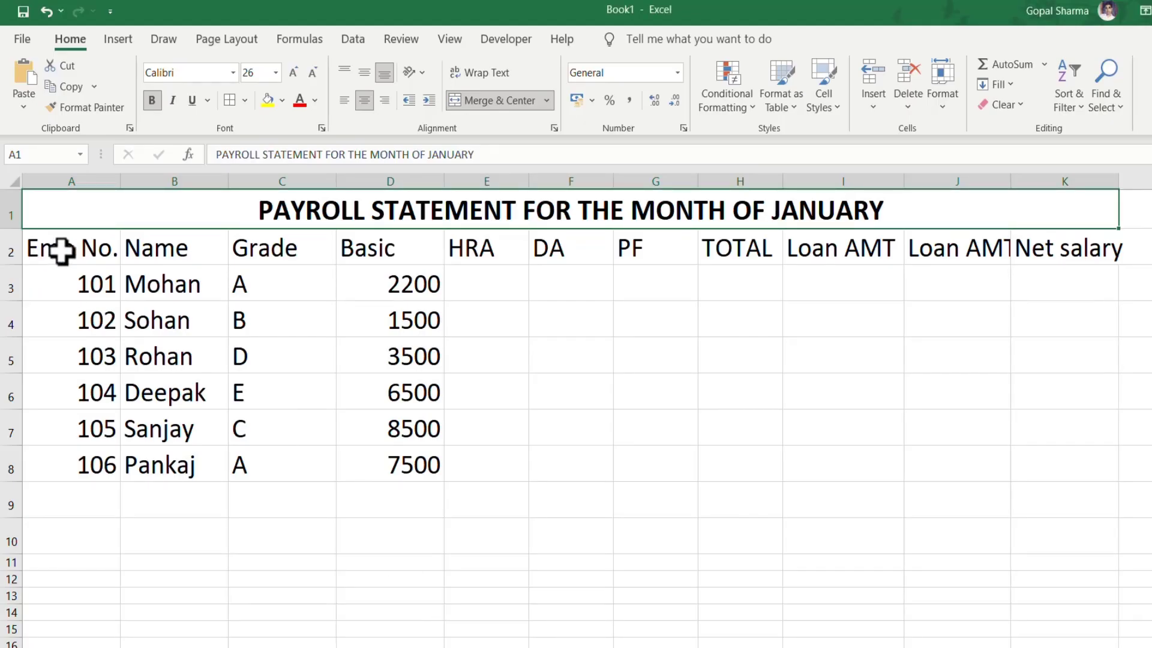
# Wrap the Emp No. heading in A2 and narrow column A so it spans two lines.
pyautogui.click(60, 249)
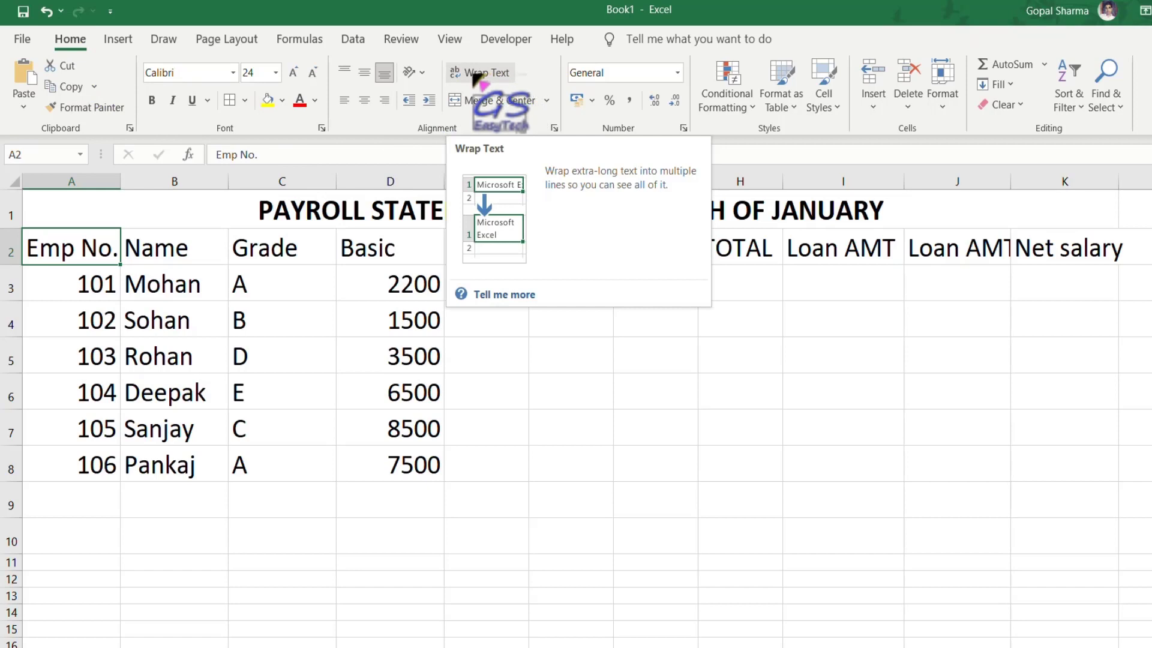
pyautogui.click(476, 76)
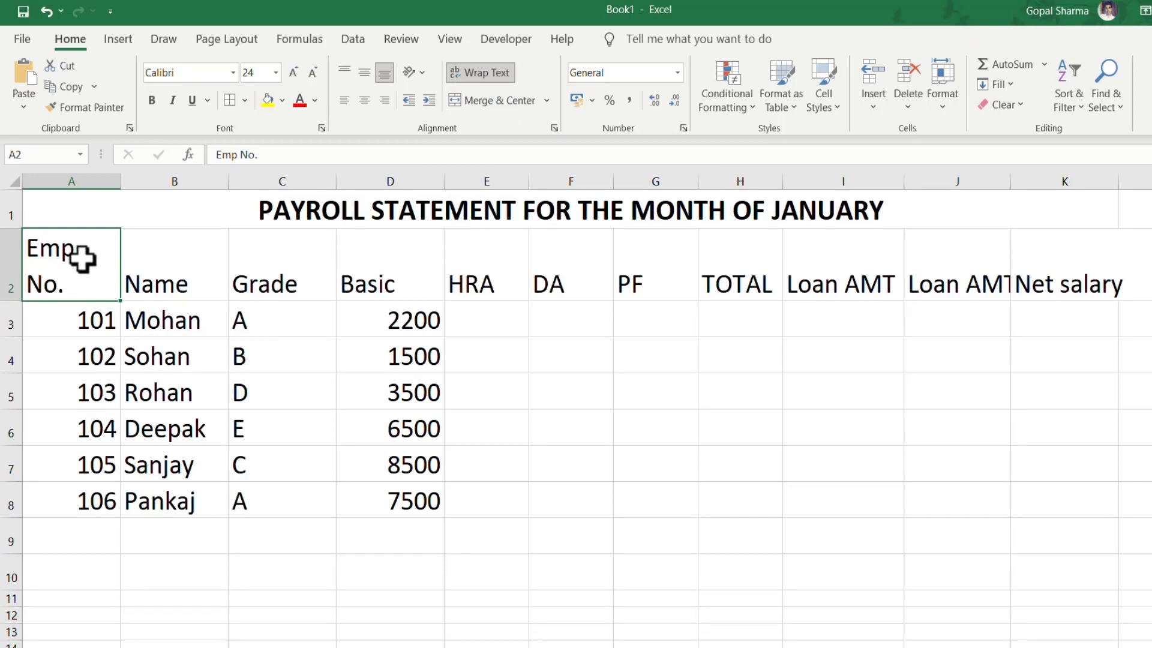
pyautogui.moveTo(121, 184); pyautogui.dragTo(181, 184)
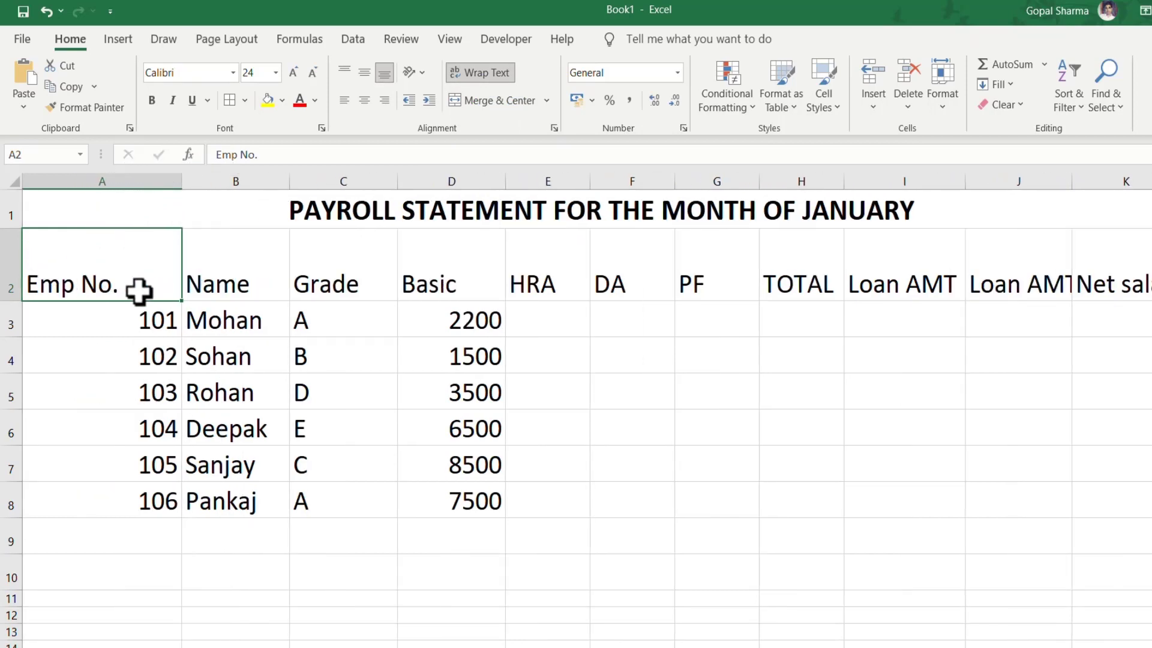
pyautogui.moveTo(182, 183); pyautogui.dragTo(87, 183)
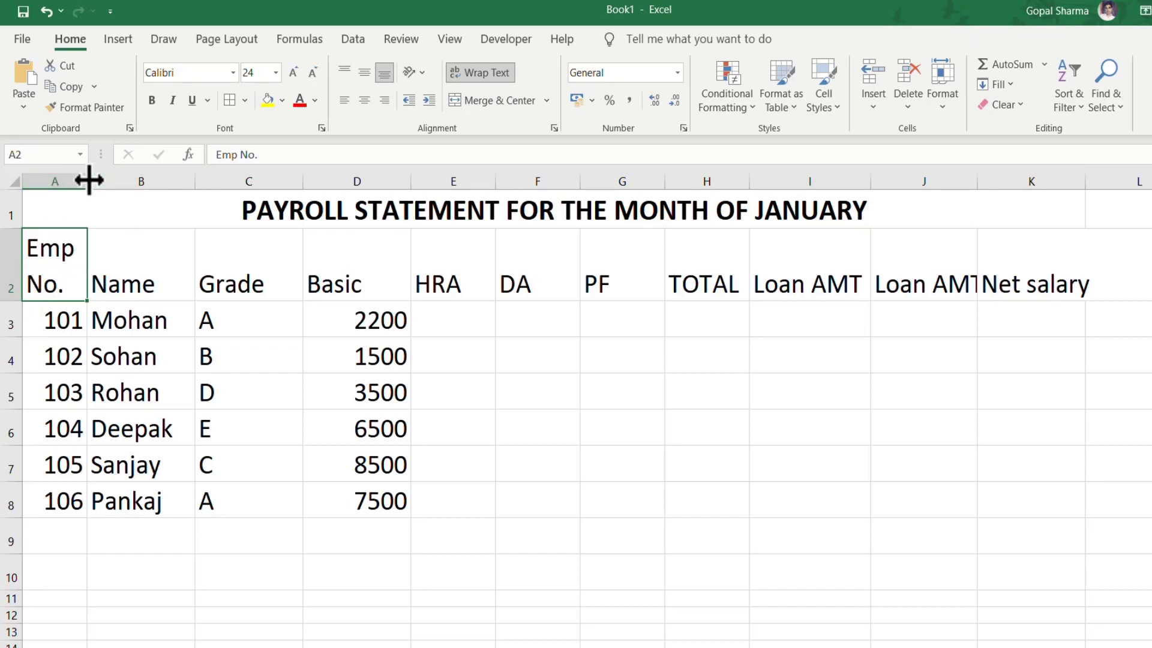
pyautogui.moveTo(87, 181); pyautogui.dragTo(213, 180)
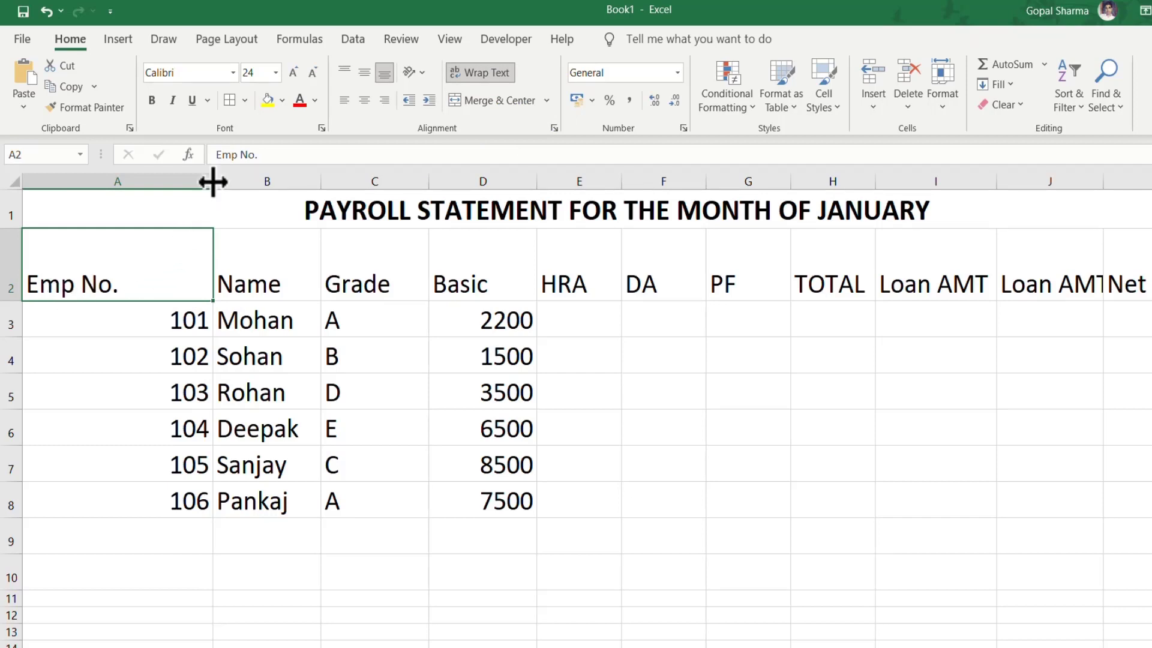
pyautogui.moveTo(212, 182); pyautogui.dragTo(81, 188)
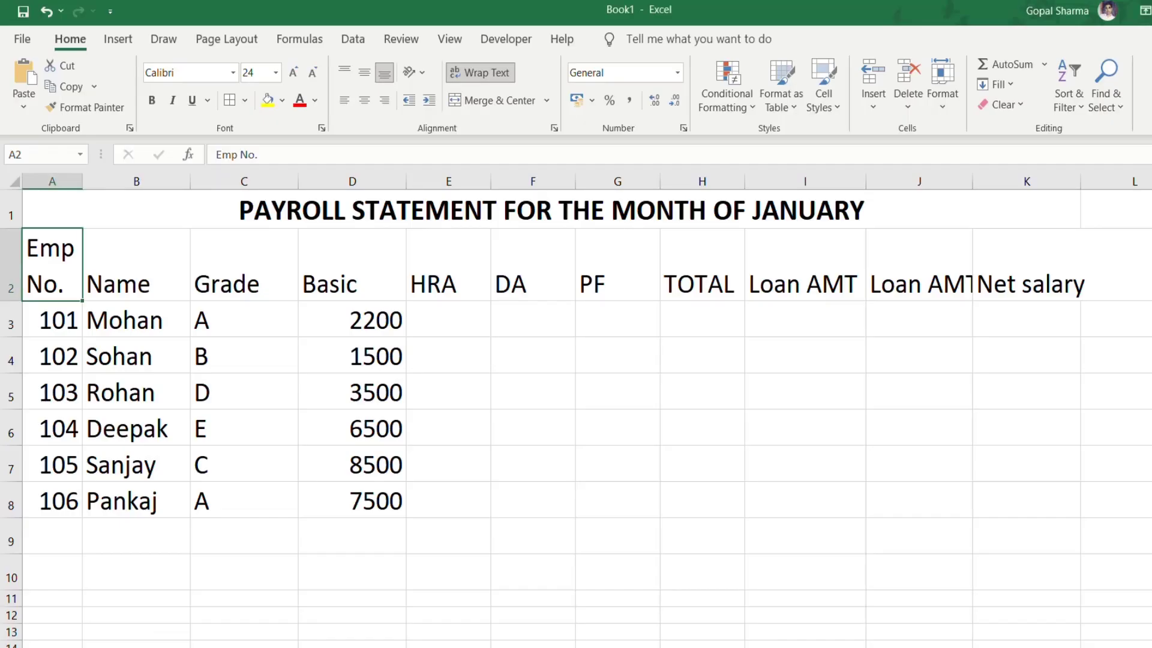
pyautogui.moveTo(43, 263); pyautogui.dragTo(1028, 294)
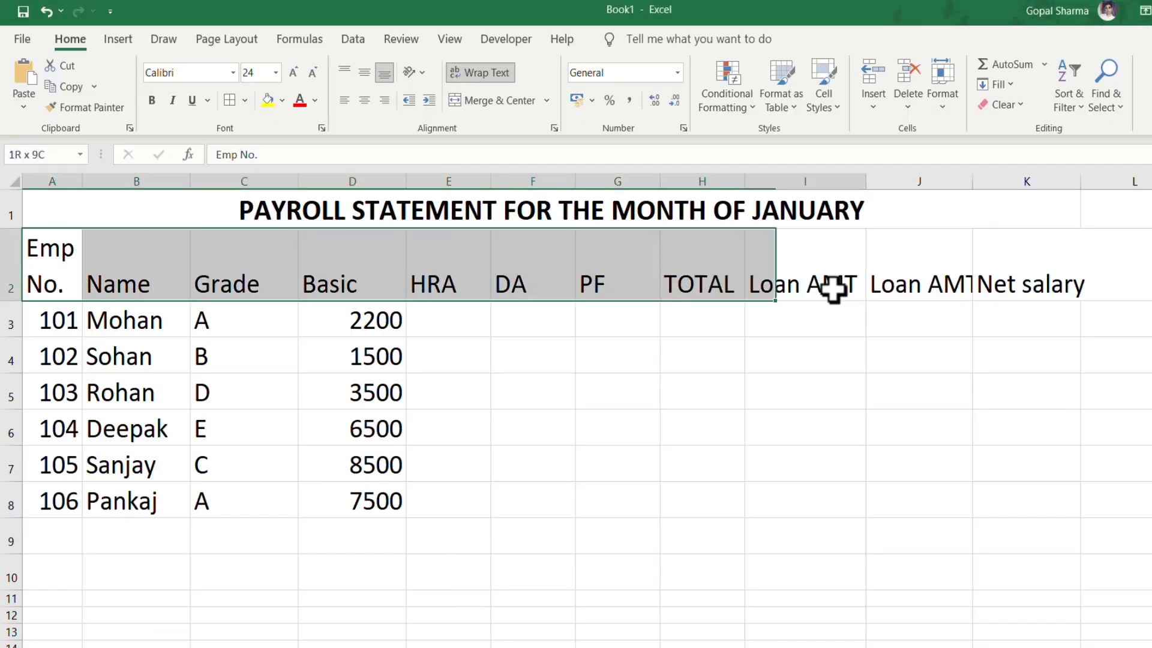
# Bold the row 2 headers and centre the Name column B2:B8 horizontally and vertically.
pyautogui.click(152, 100)
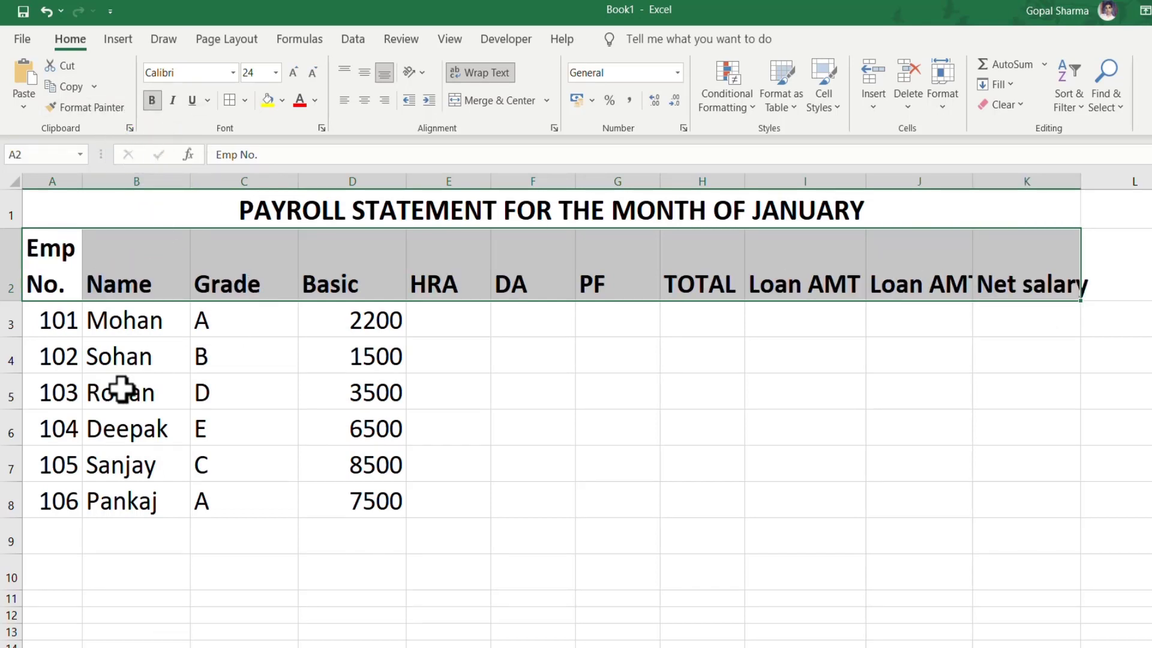
pyautogui.click(135, 355)
pyautogui.moveTo(134, 264); pyautogui.dragTo(140, 502)
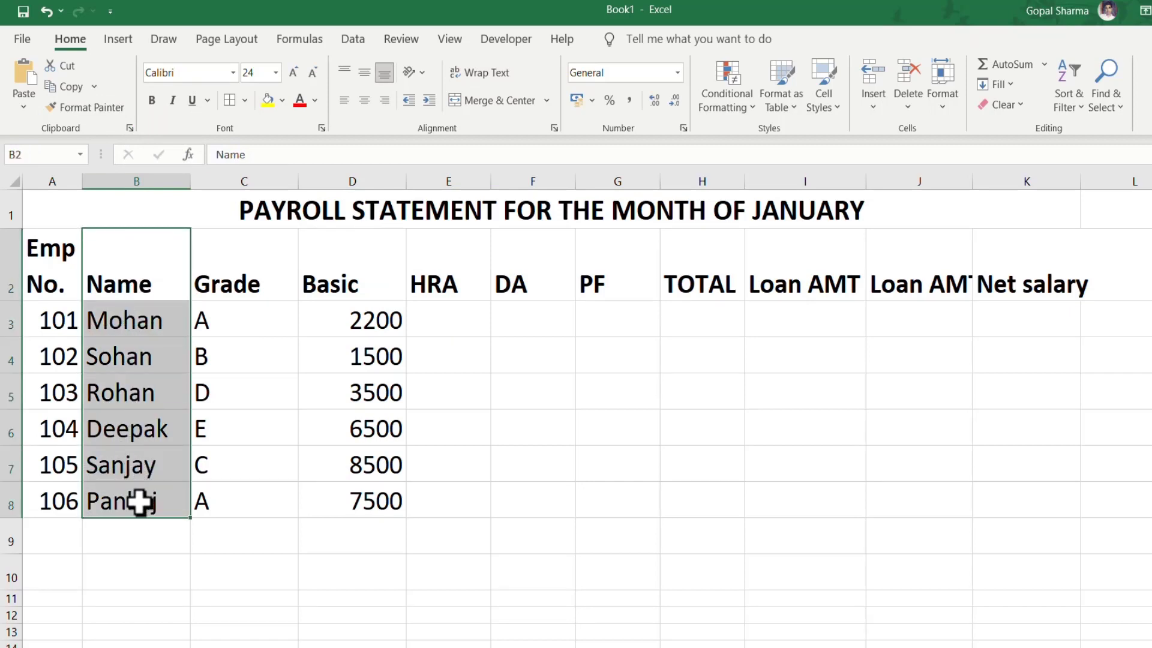
pyautogui.click(366, 101)
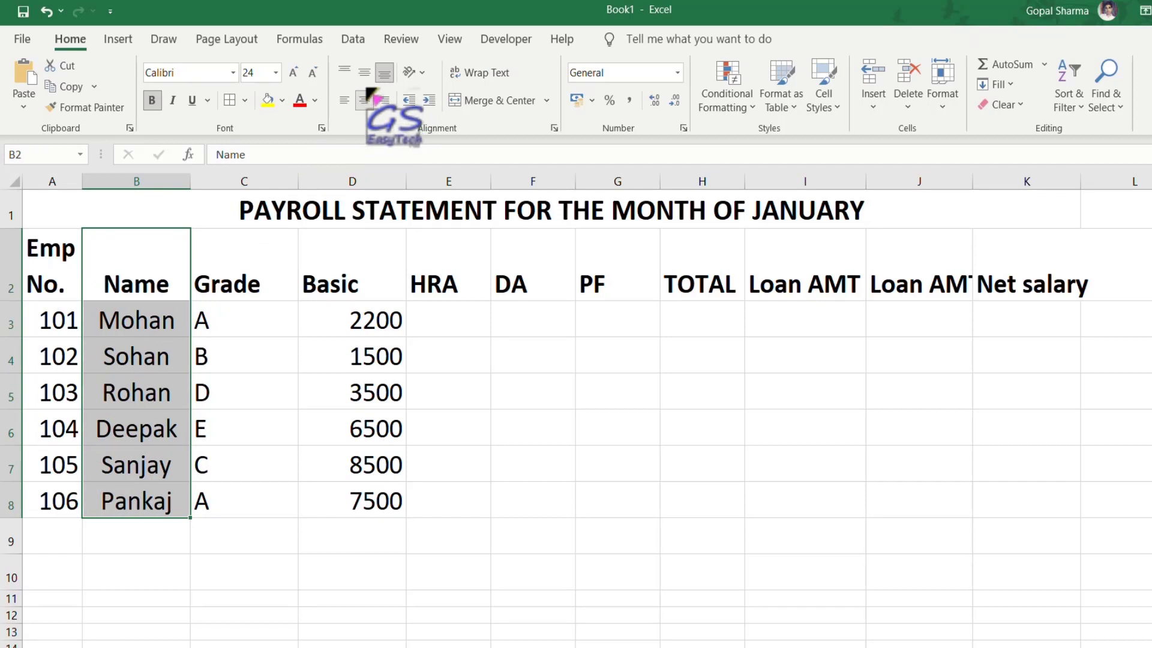
pyautogui.click(367, 72)
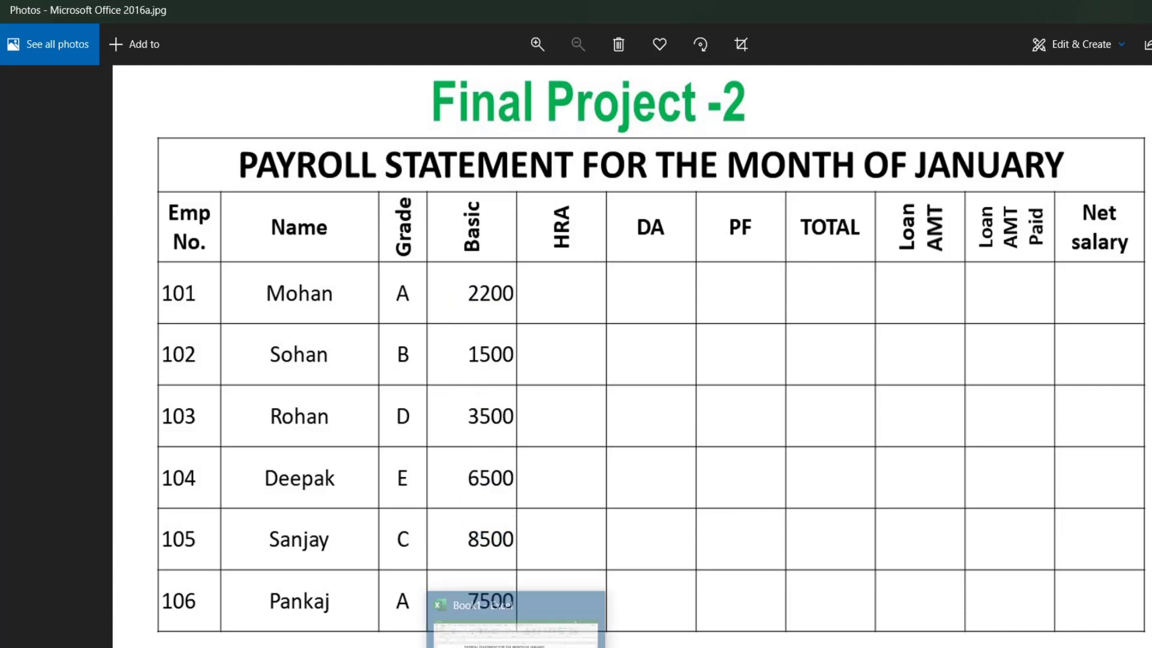
# Rotate the Grade, Basic and HRA headers in C2:E2 to read upward.
pyautogui.click(516, 618)
pyautogui.moveTo(241, 281)
pyautogui.mouseDown()
pyautogui.moveTo(438, 271)
pyautogui.moveTo(431, 246)
pyautogui.mouseUp()
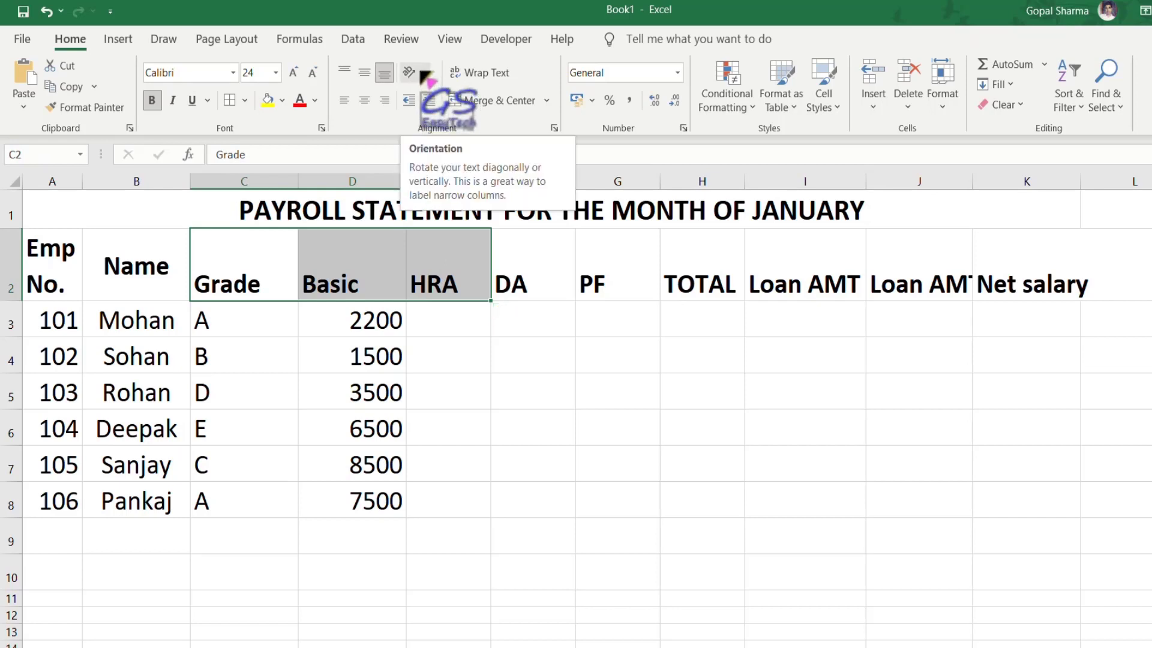
pyautogui.click(425, 77)
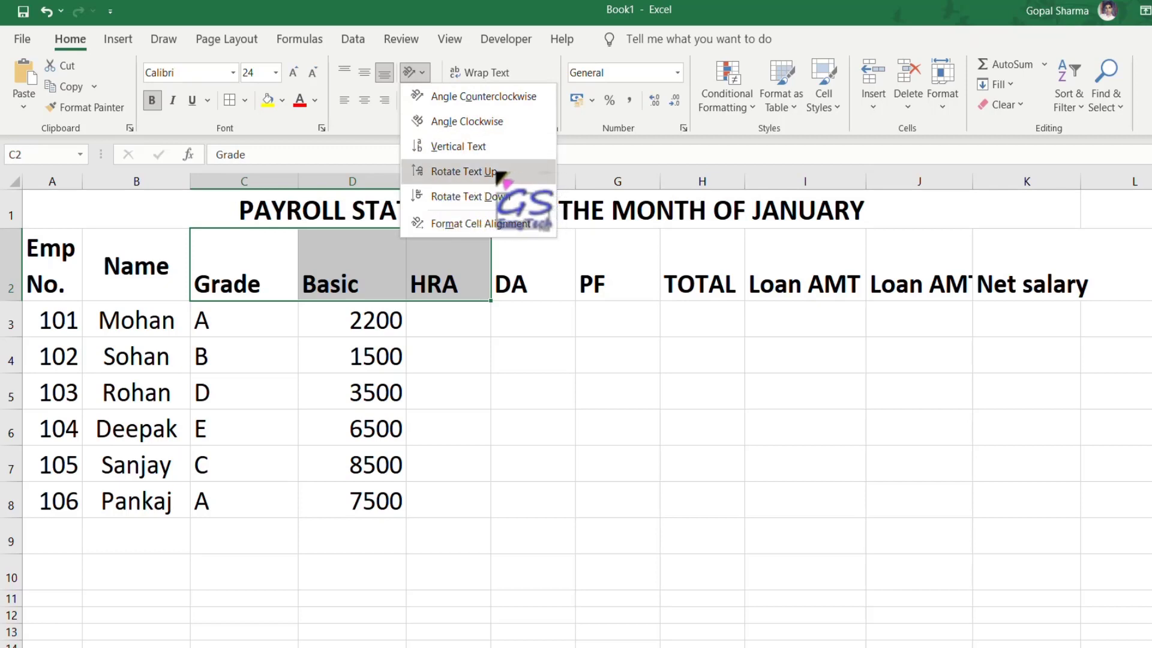
pyautogui.press('Escape')
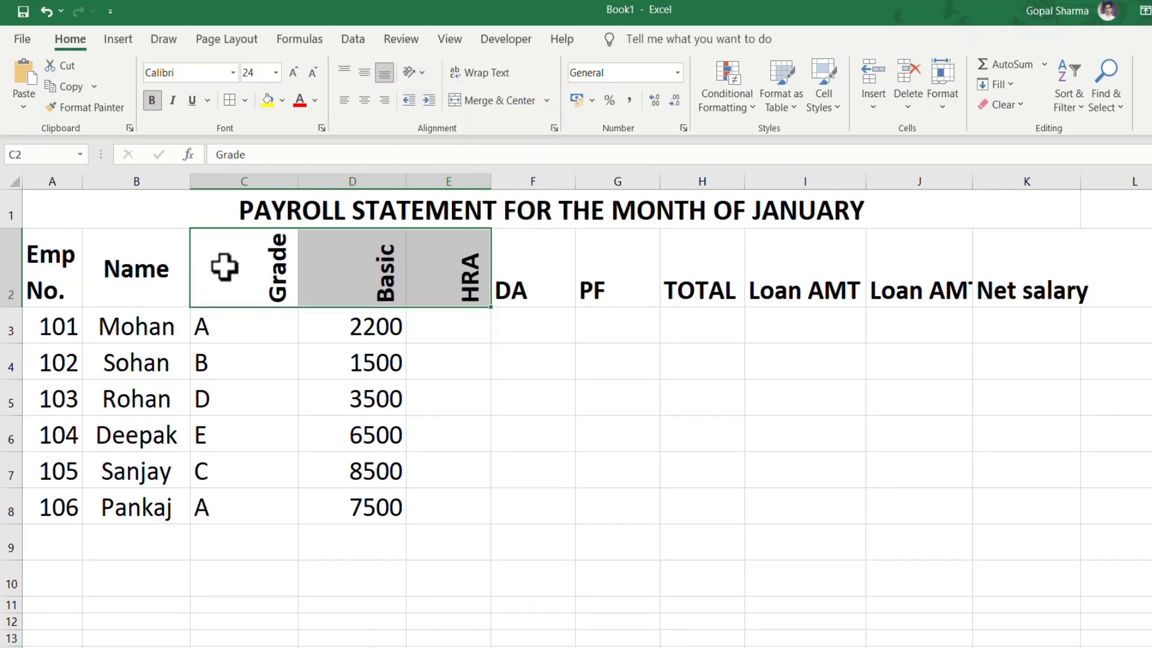
# Narrow columns C, D and E to fit, and centre the Basic and HRA headers both ways.
pyautogui.click(276, 290)
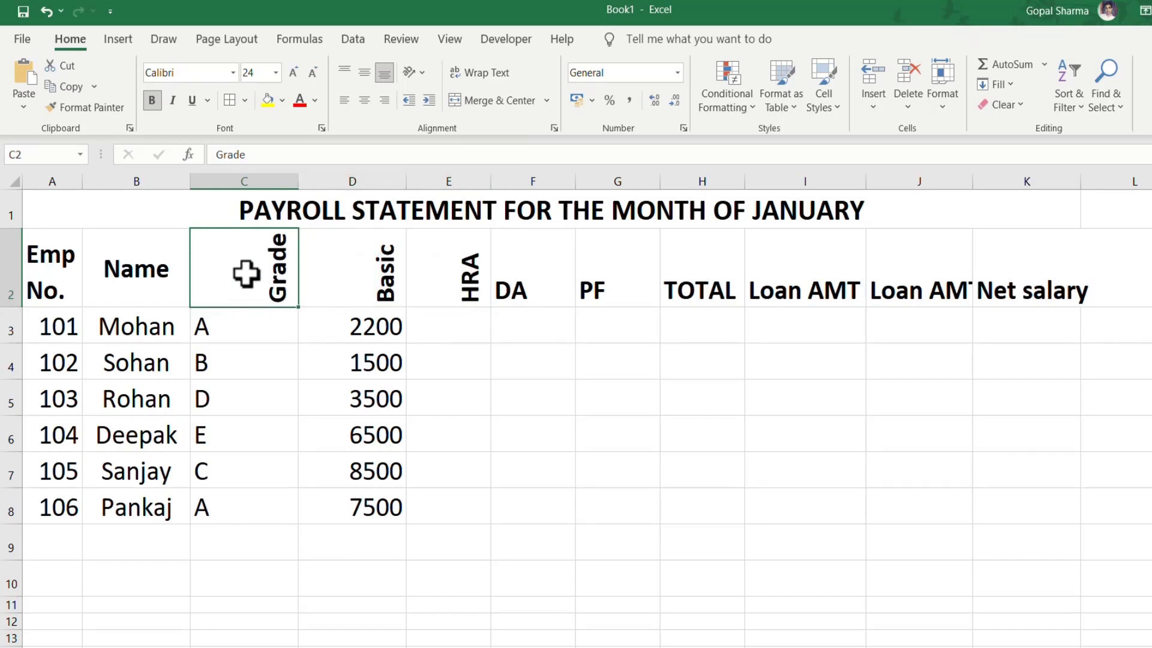
pyautogui.moveTo(297, 181); pyautogui.dragTo(228, 182)
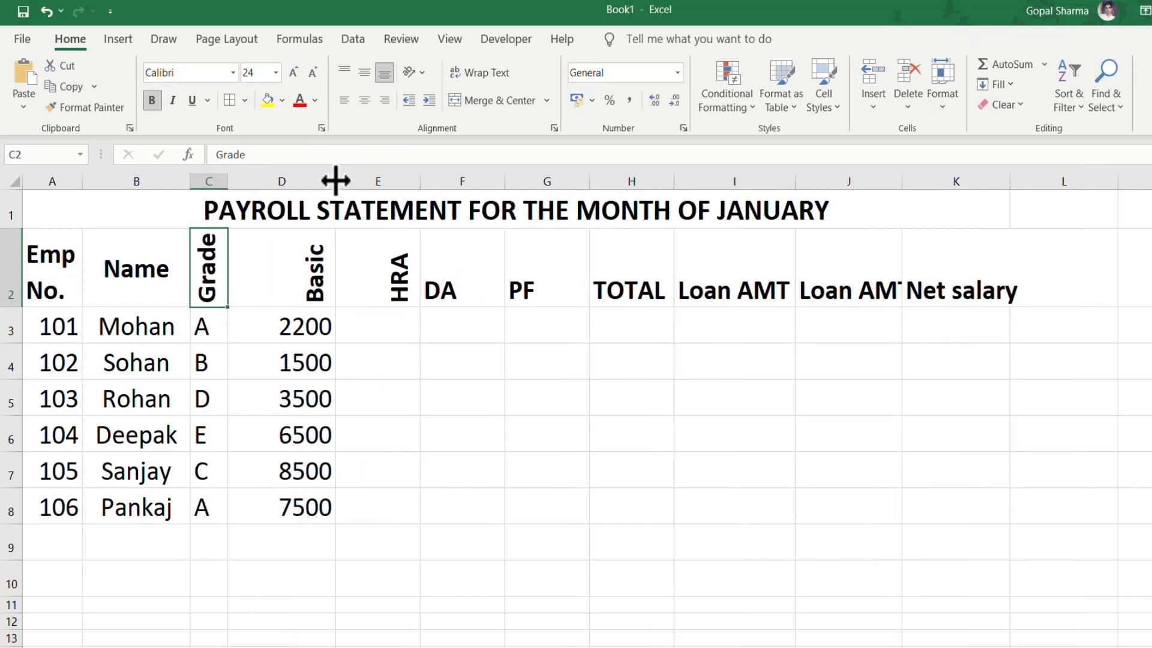
pyautogui.moveTo(336, 181); pyautogui.dragTo(316, 181)
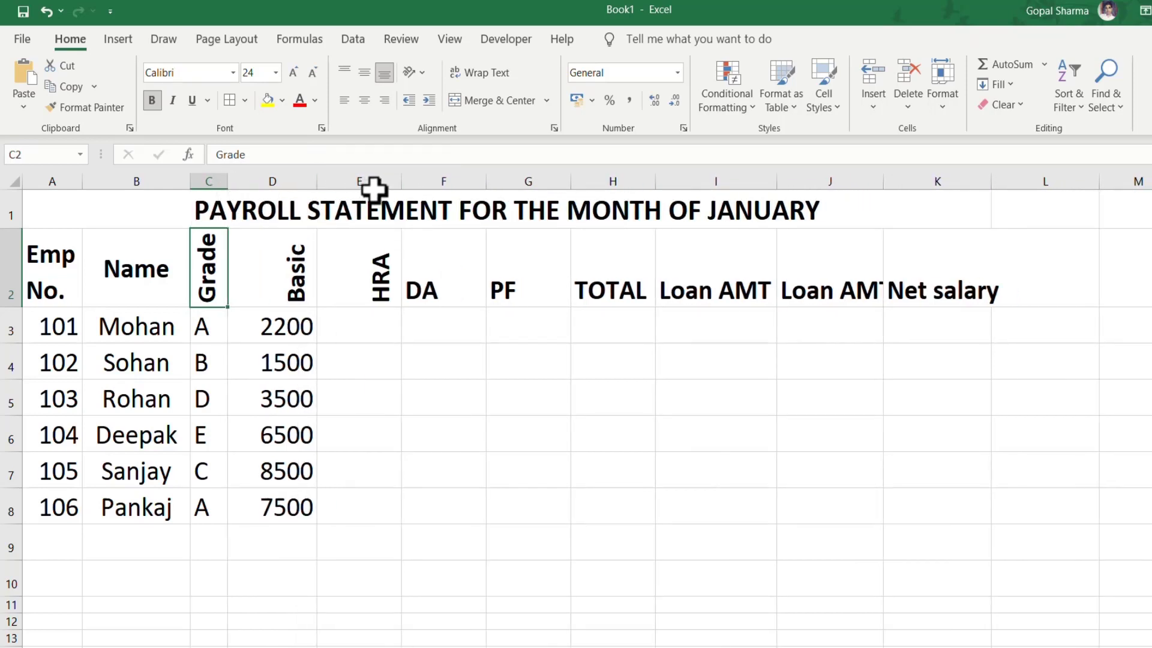
pyautogui.moveTo(401, 178); pyautogui.dragTo(393, 178)
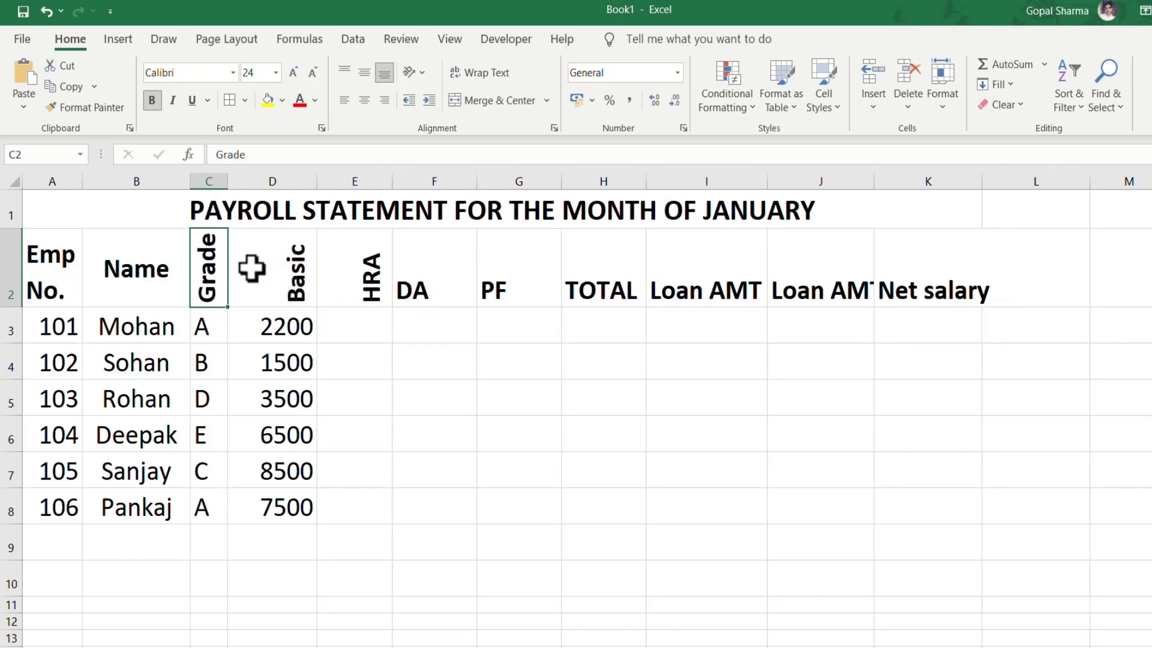
pyautogui.moveTo(273, 270)
pyautogui.mouseDown()
pyautogui.moveTo(301, 265)
pyautogui.moveTo(372, 291)
pyautogui.mouseUp()
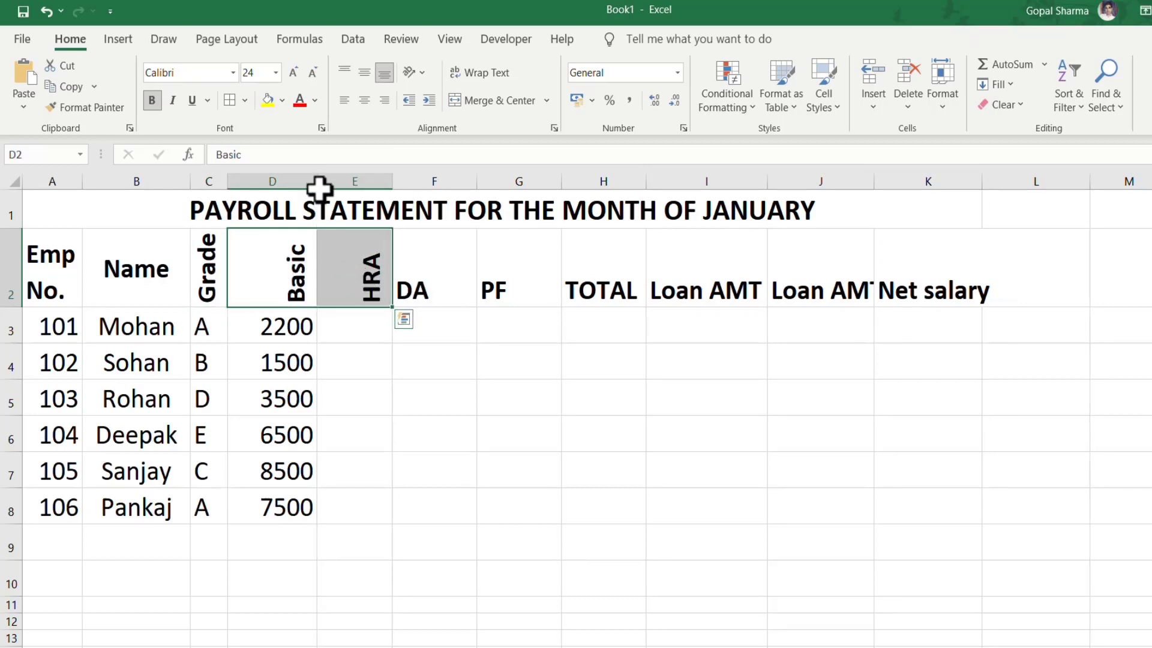
pyautogui.click(364, 100)
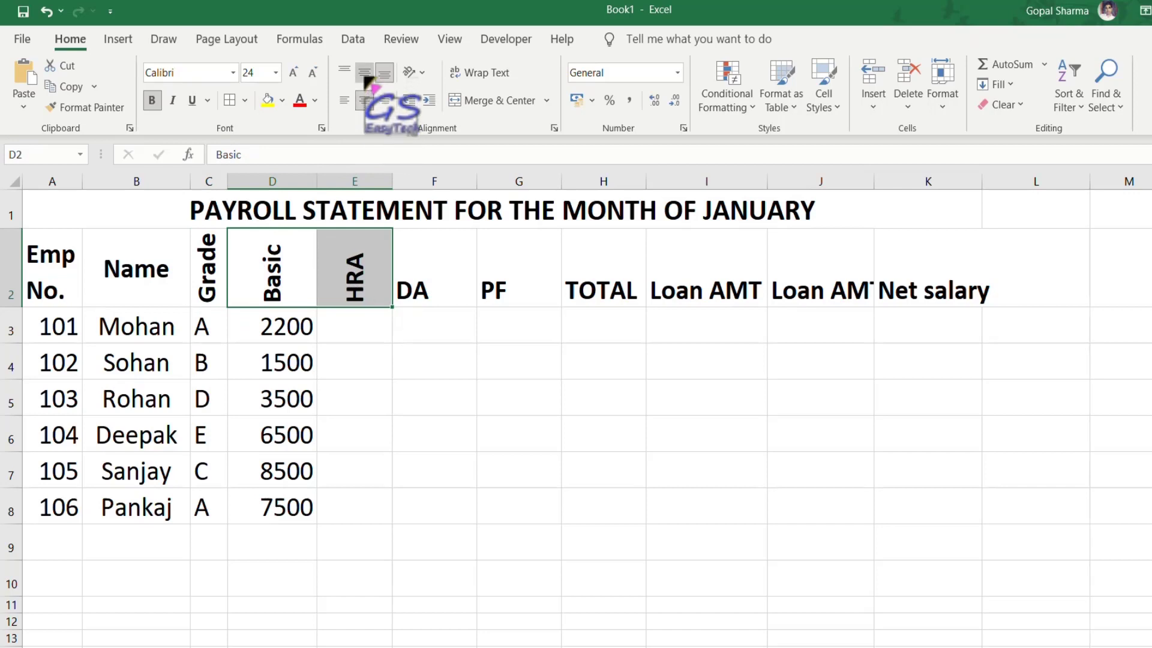
pyautogui.click(365, 72)
pyautogui.click(372, 336)
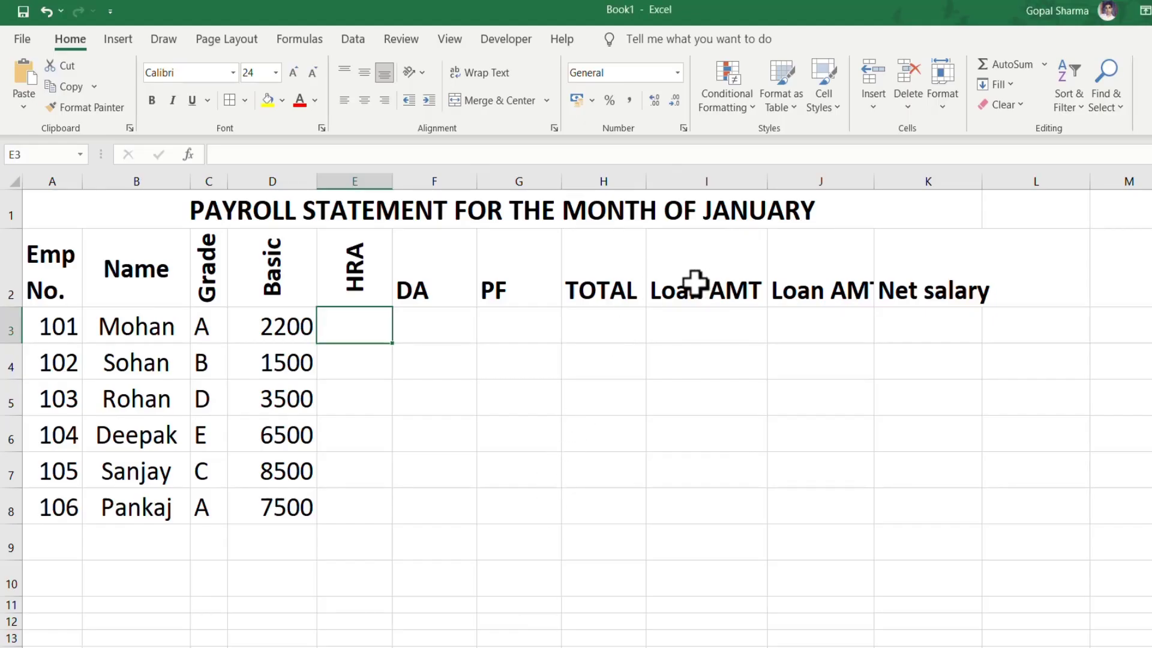
# Wrap and rotate the Loan AMT and Loan AMT Paid headers upward, then shorten row 2 and narrow column I.
pyautogui.moveTo(695, 281); pyautogui.dragTo(810, 290)
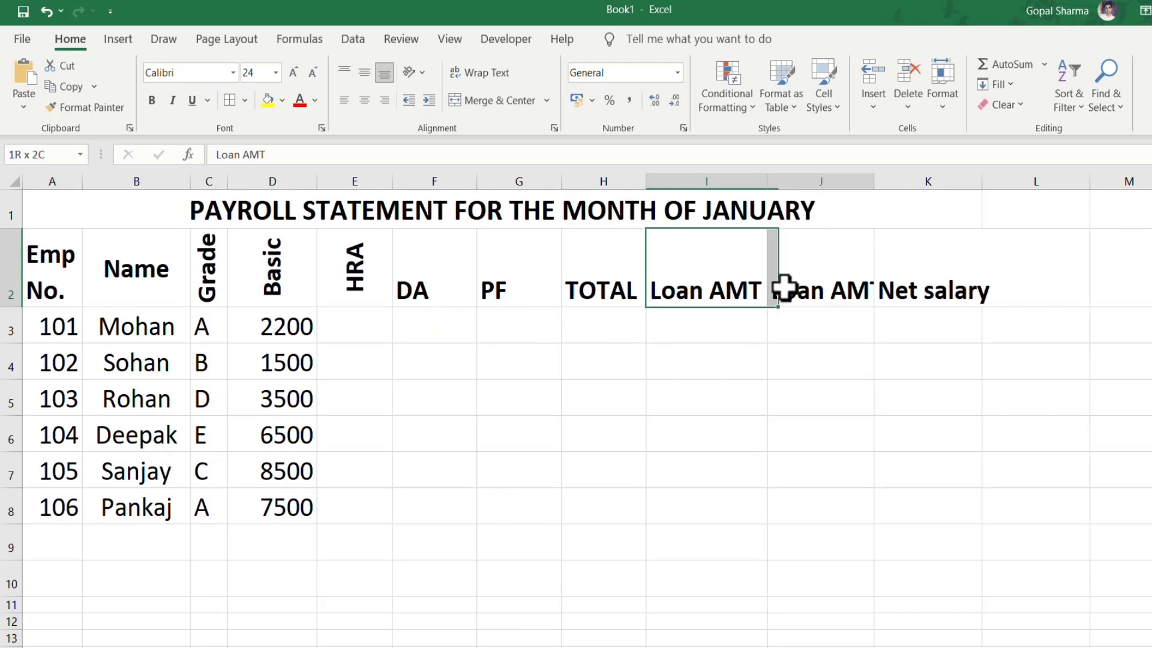
pyautogui.click(503, 71)
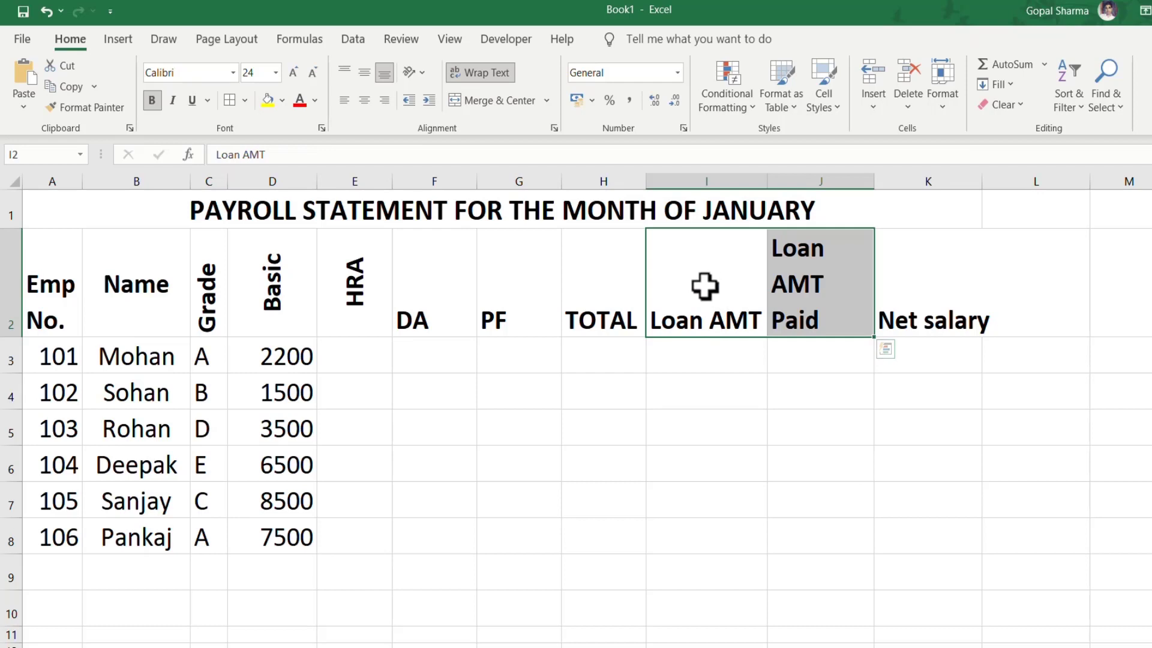
pyautogui.click(423, 72)
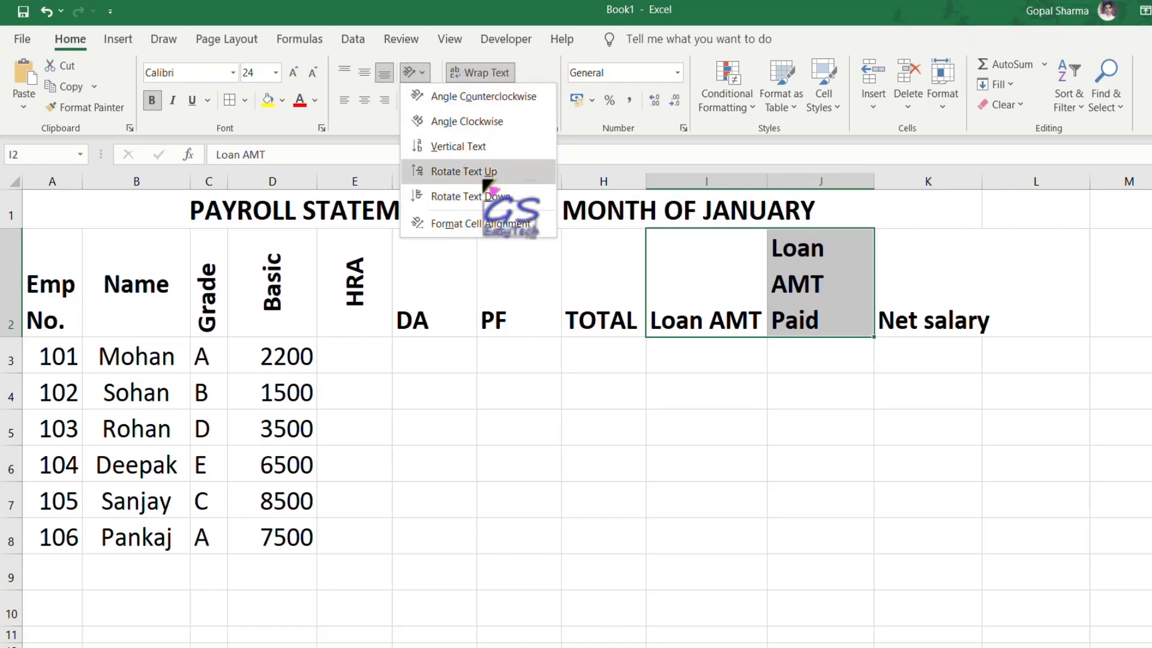
pyautogui.click(497, 174)
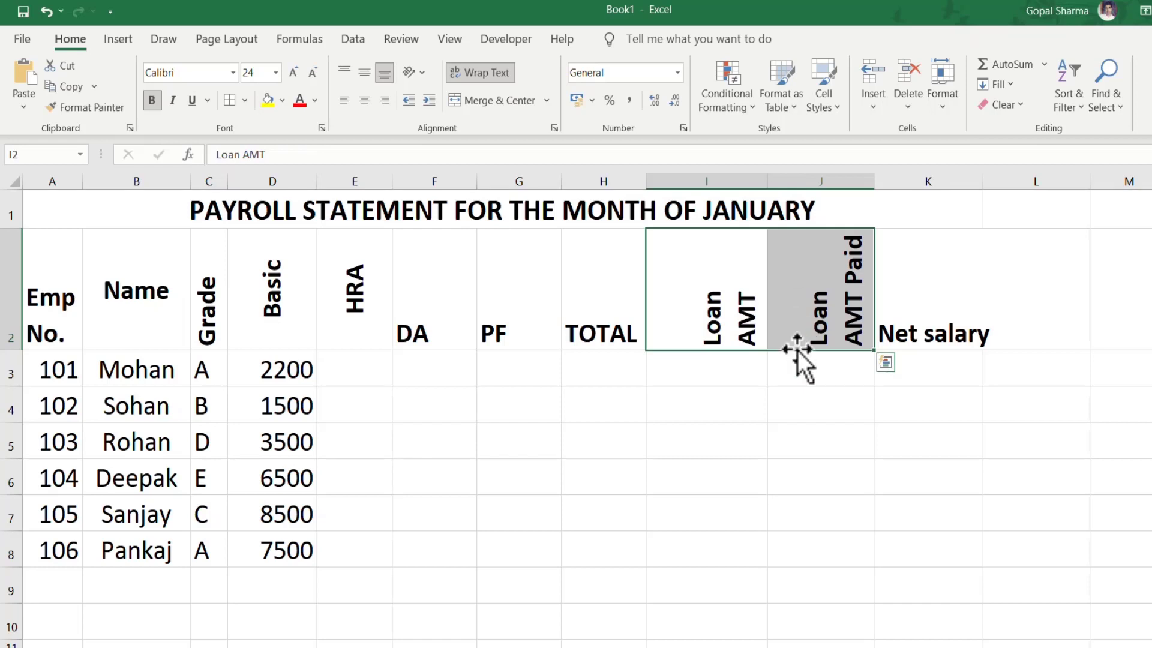
pyautogui.moveTo(15, 351); pyautogui.dragTo(15, 321)
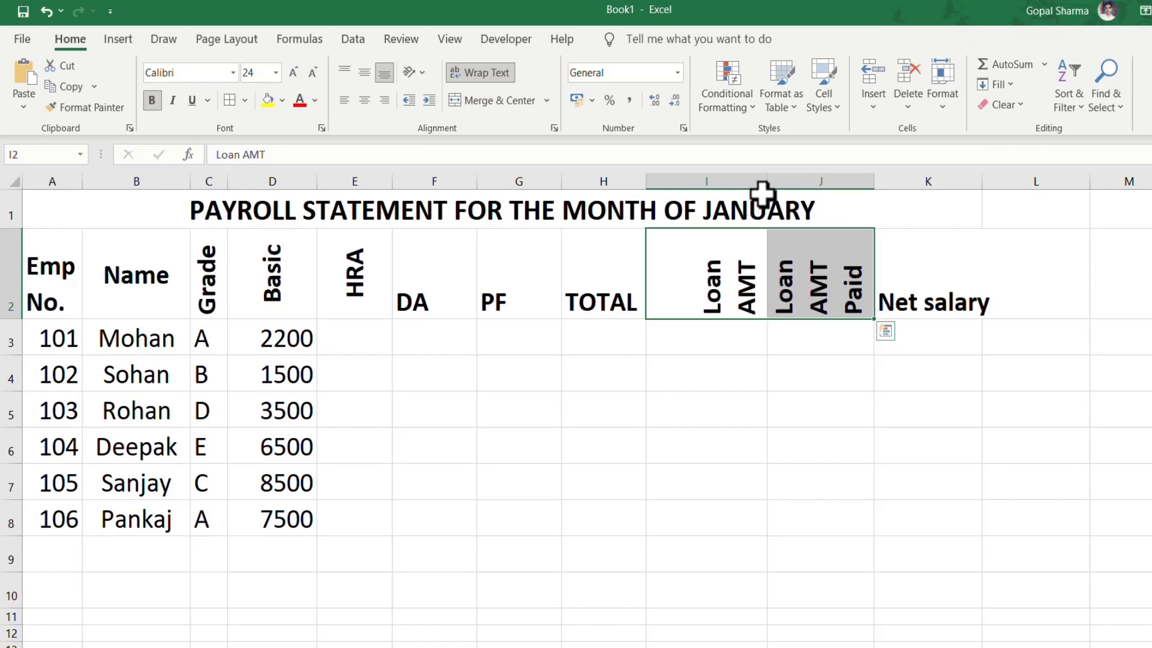
pyautogui.moveTo(768, 180); pyautogui.dragTo(731, 180)
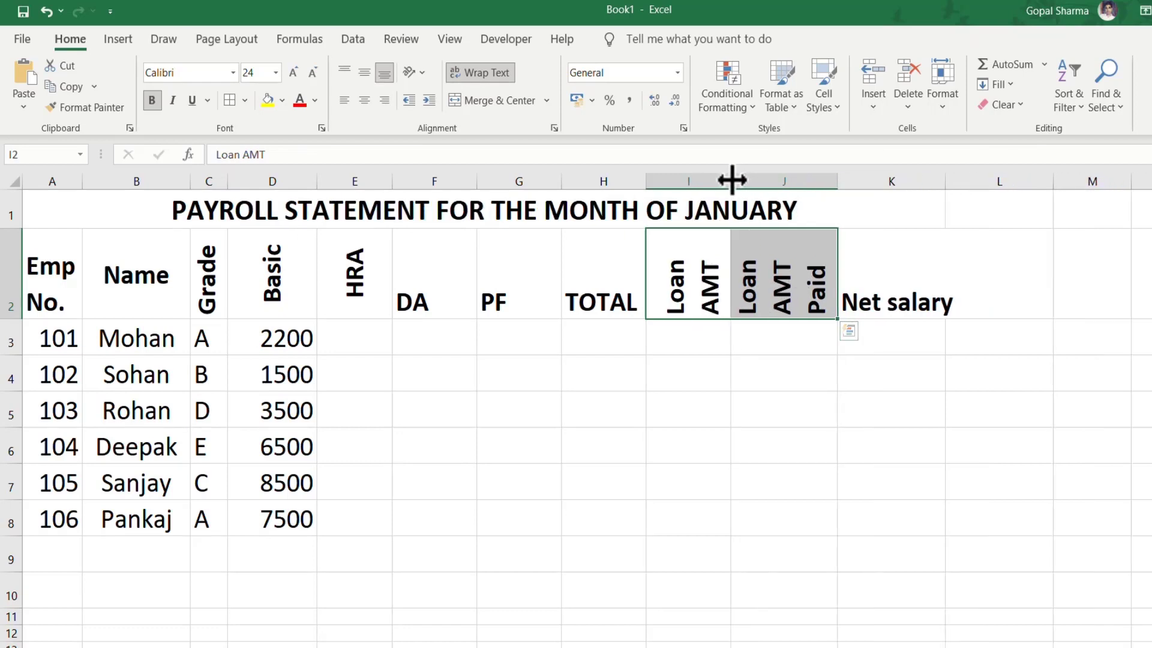
# Wrap the Net salary header onto two lines and narrow its column.
pyautogui.click(912, 362)
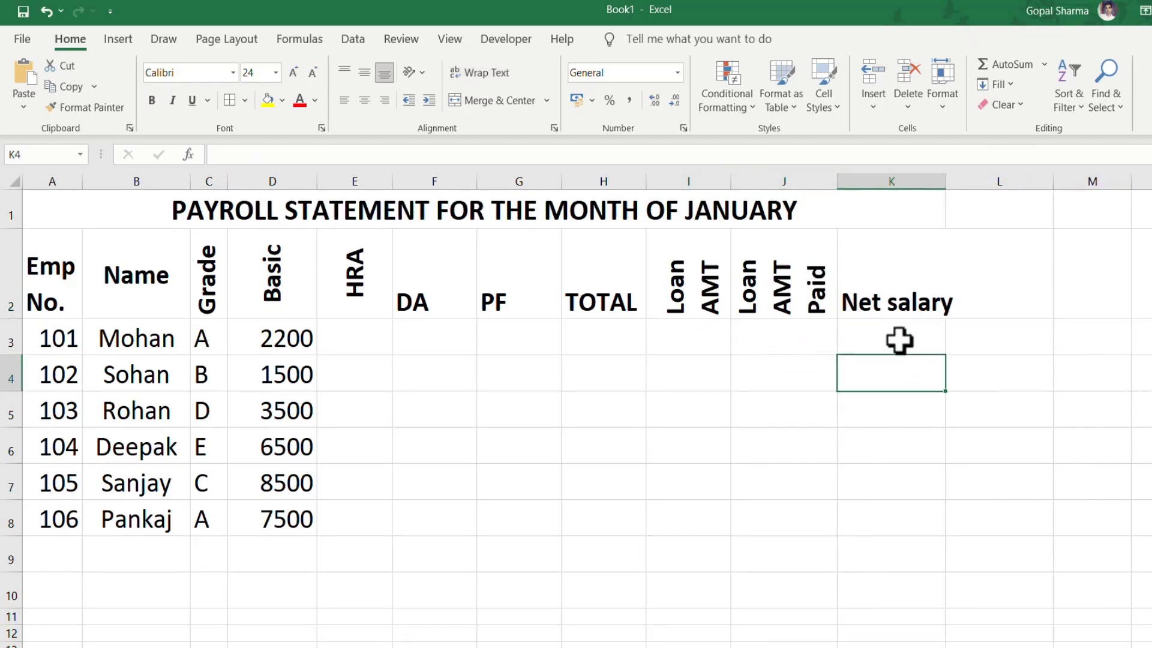
pyautogui.click(894, 299)
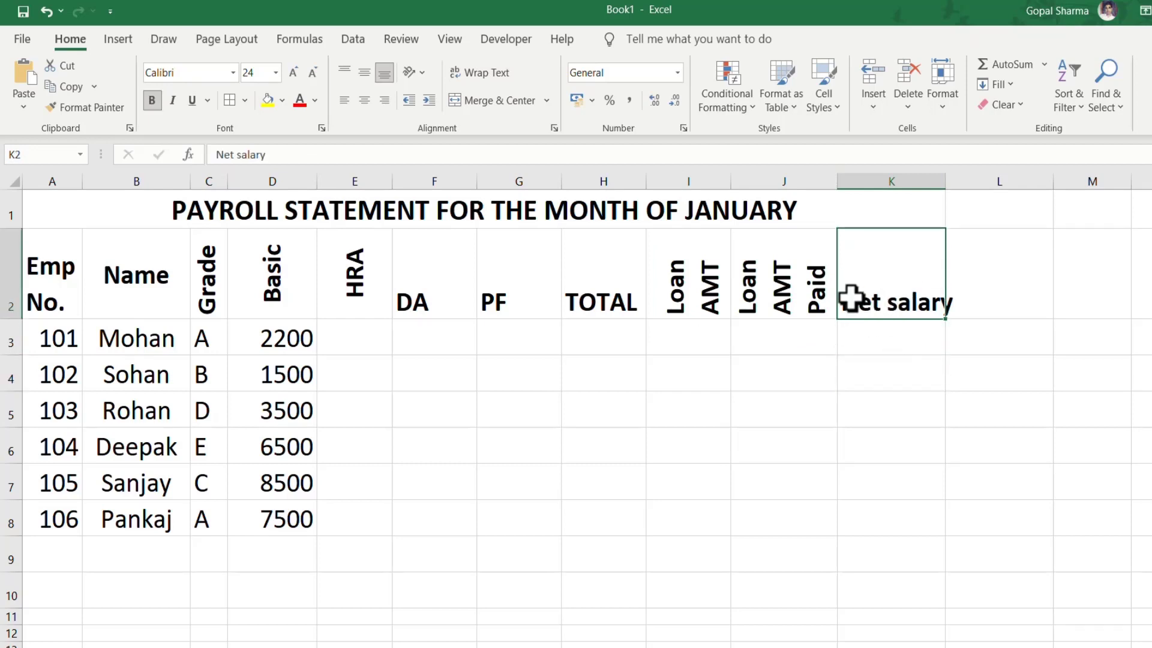
pyautogui.click(480, 75)
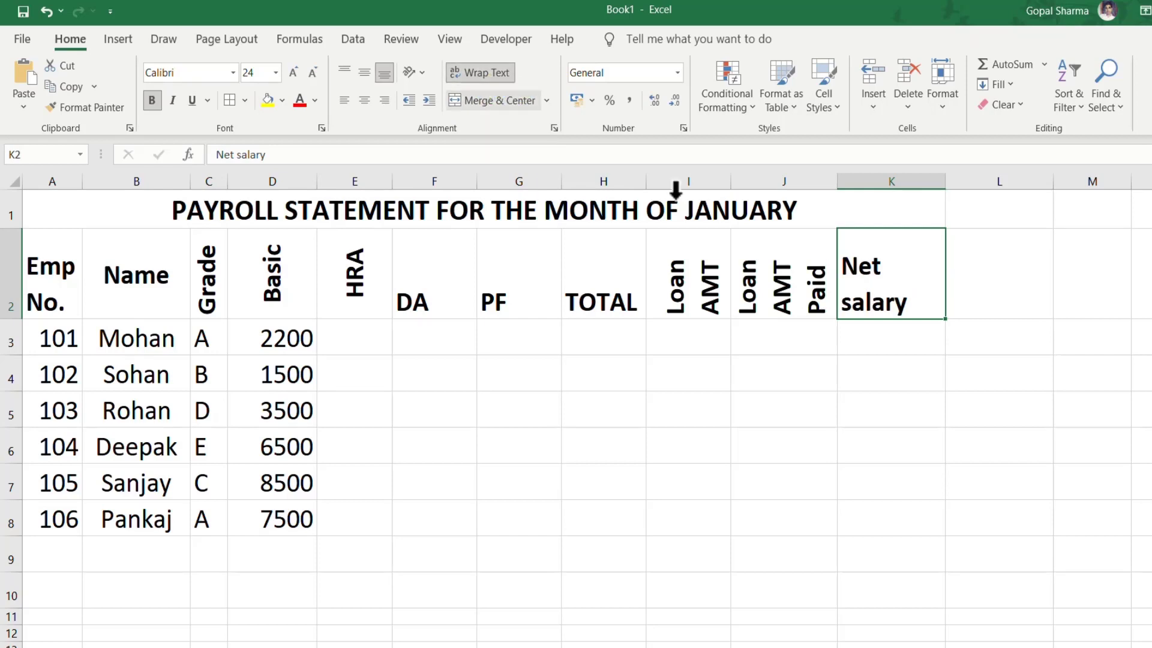
pyautogui.moveTo(946, 182); pyautogui.dragTo(931, 181)
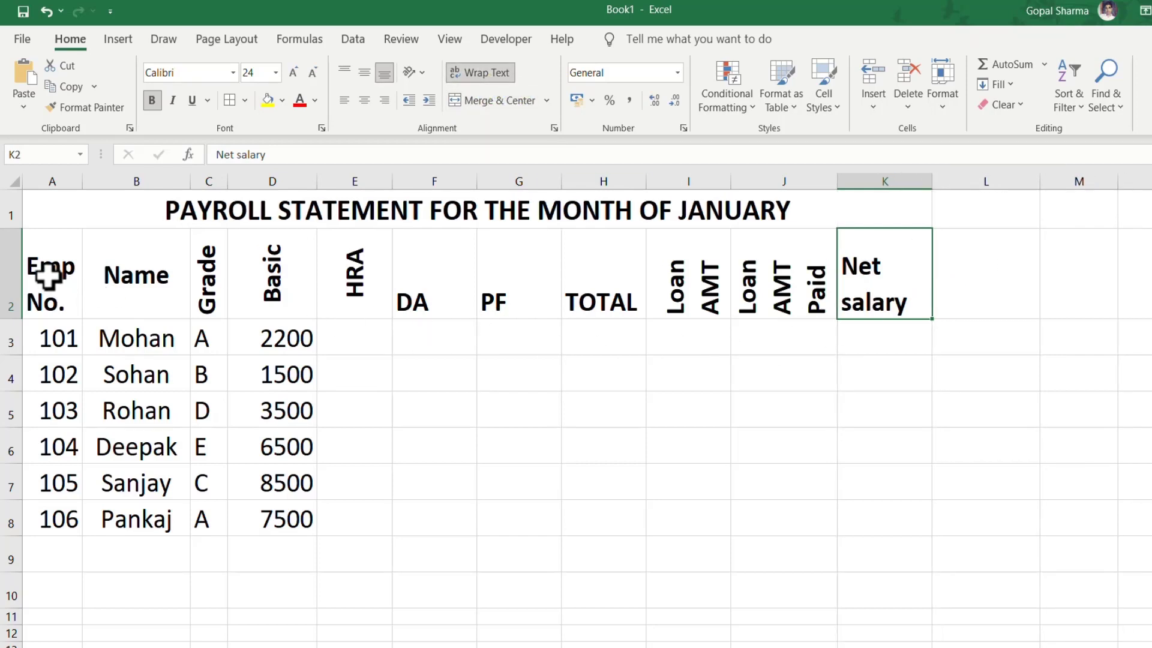
# Centre all header row text horizontally and vertically.
pyautogui.moveTo(53, 279)
pyautogui.mouseDown()
pyautogui.moveTo(681, 282)
pyautogui.moveTo(905, 300)
pyautogui.mouseUp()
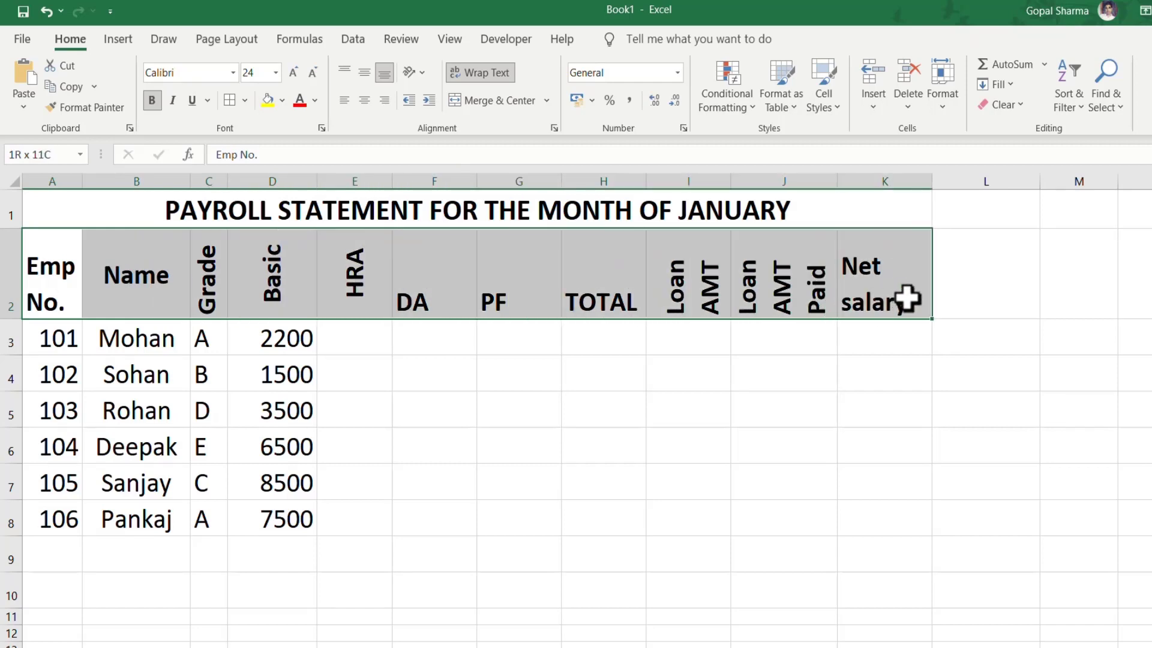
pyautogui.click(366, 74)
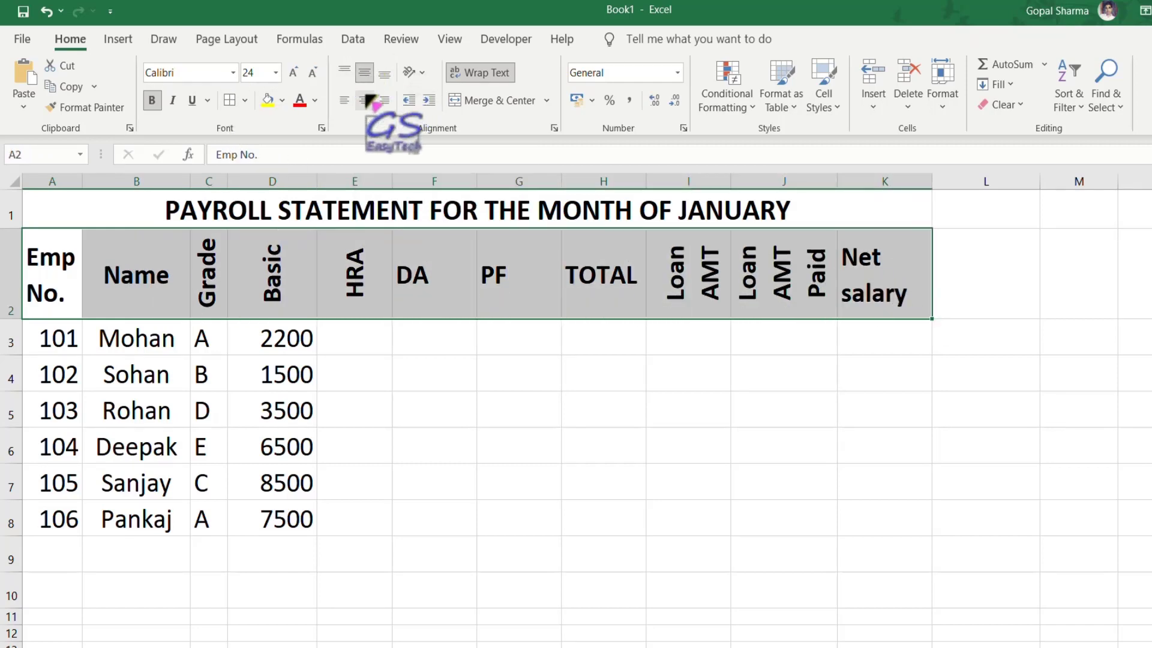
pyautogui.click(367, 102)
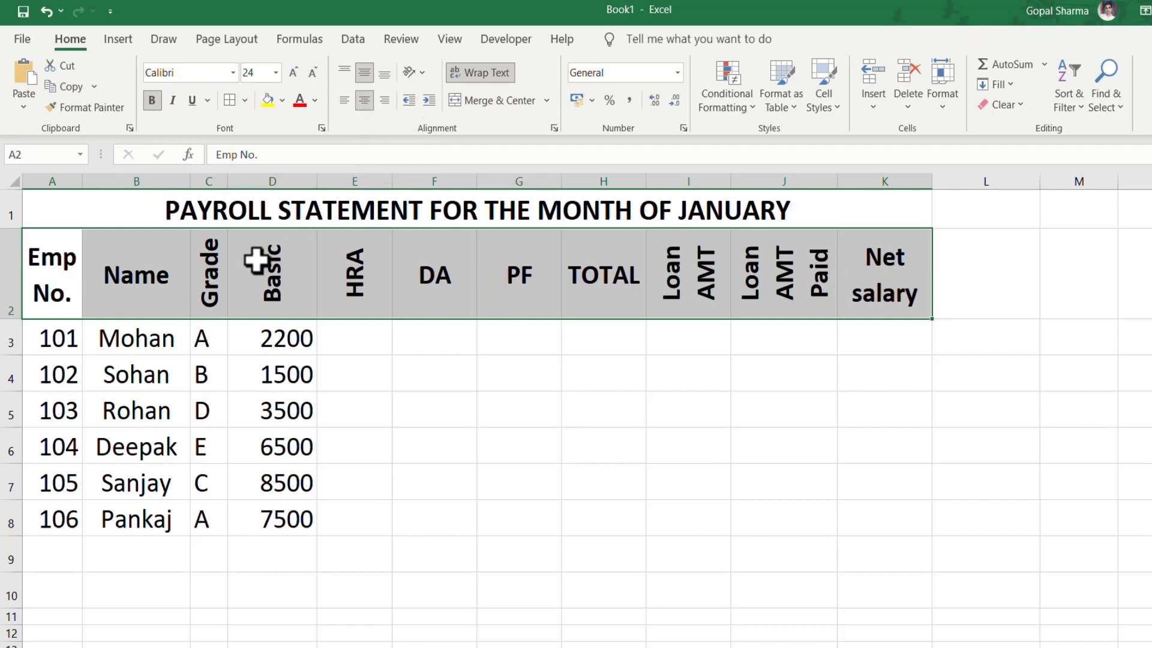
pyautogui.click(511, 353)
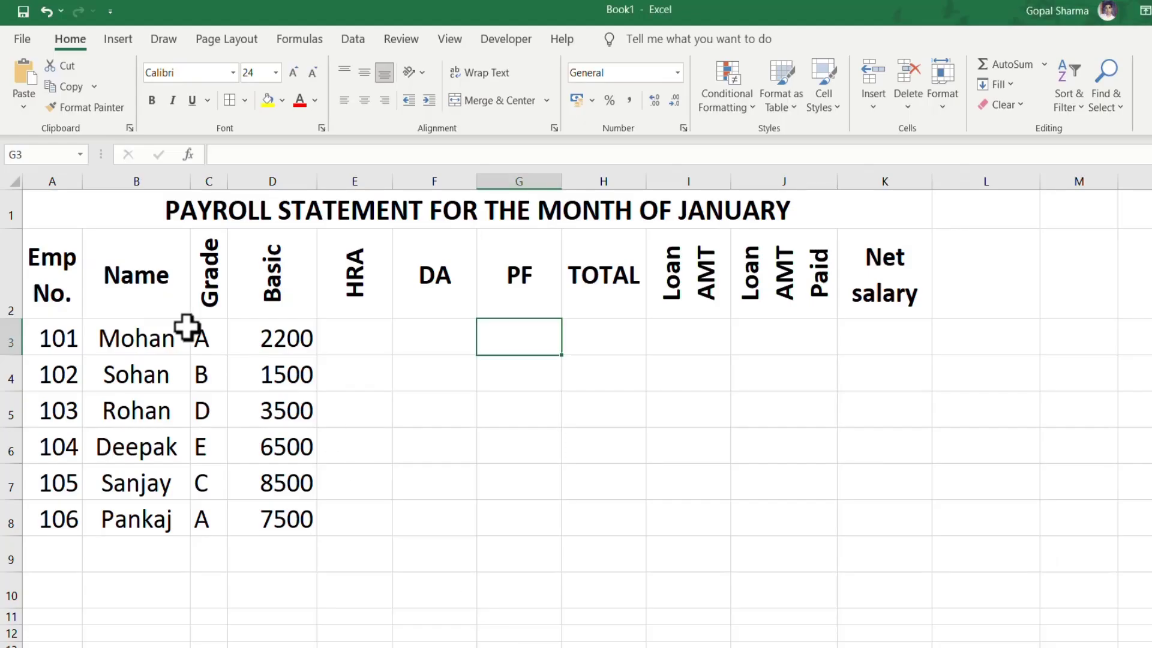
# Apply All Borders to the payroll table range A1:K8.
pyautogui.click(65, 205)
pyautogui.moveTo(65, 206)
pyautogui.mouseDown()
pyautogui.moveTo(798, 497)
pyautogui.moveTo(801, 513)
pyautogui.moveTo(839, 507)
pyautogui.mouseUp()
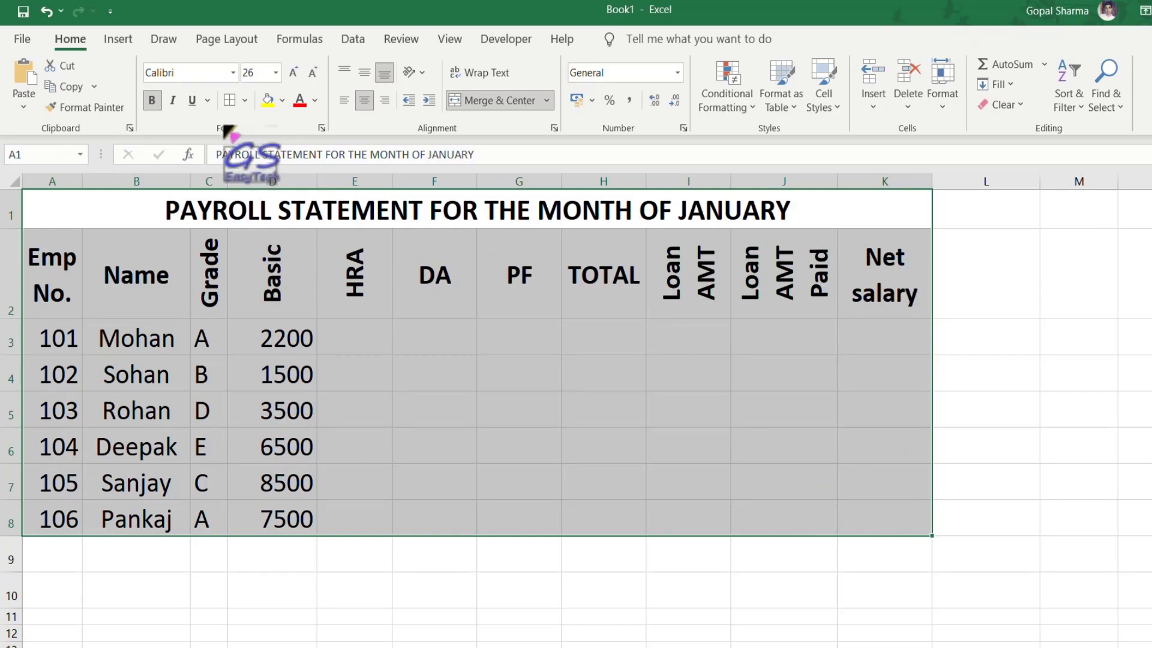
pyautogui.click(246, 101)
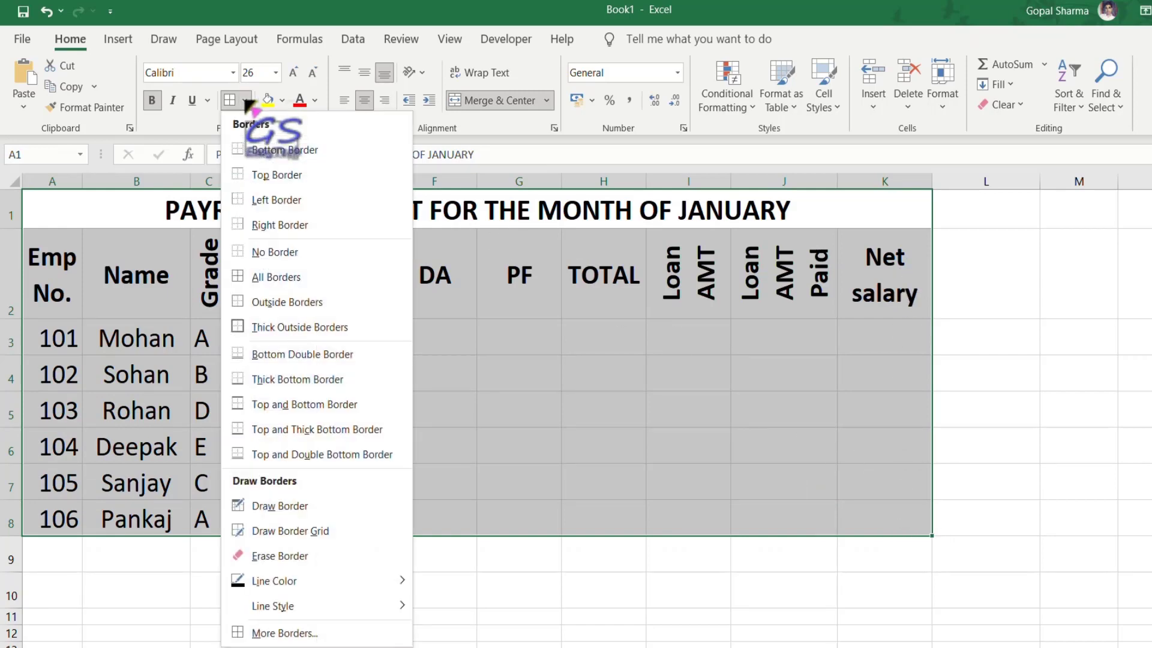
pyautogui.click(314, 279)
pyautogui.click(398, 362)
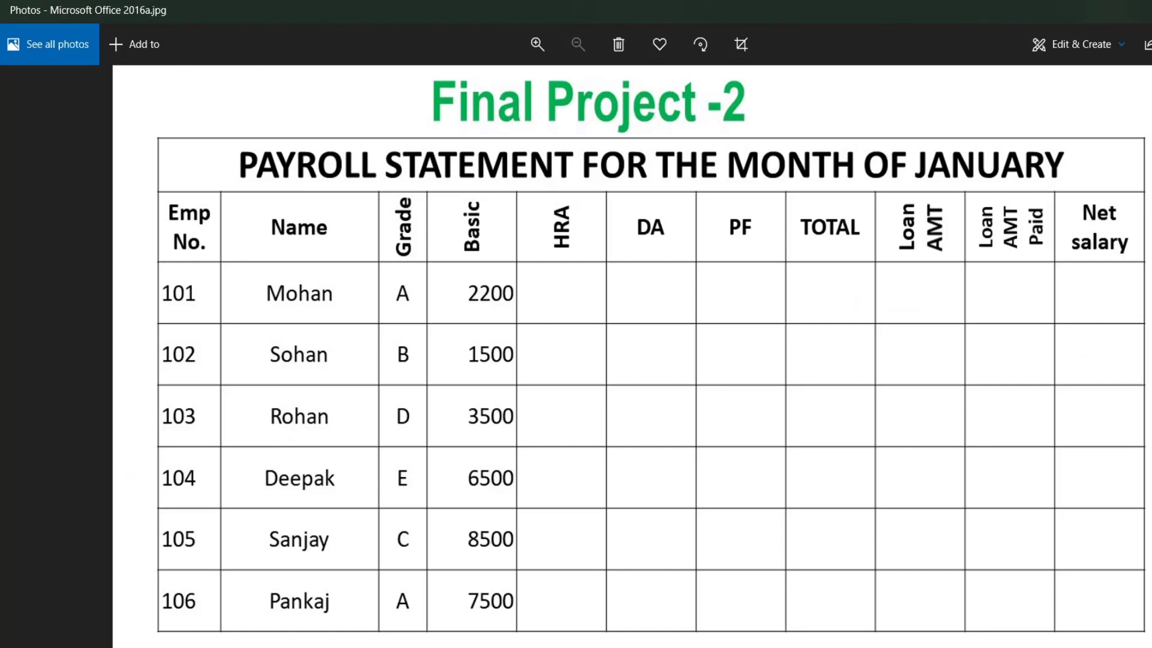
# View the next project question image in Photos, then return to the Excel payroll sheet.
pyautogui.press('Right')
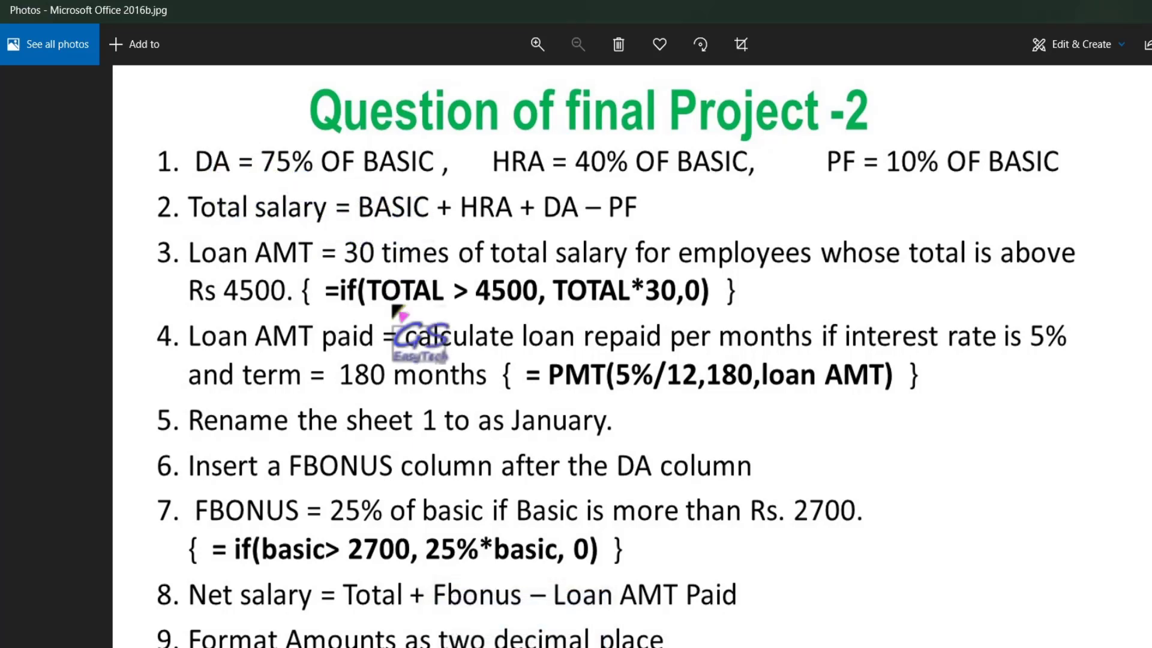
pyautogui.hotkey('alt', 'Tab')
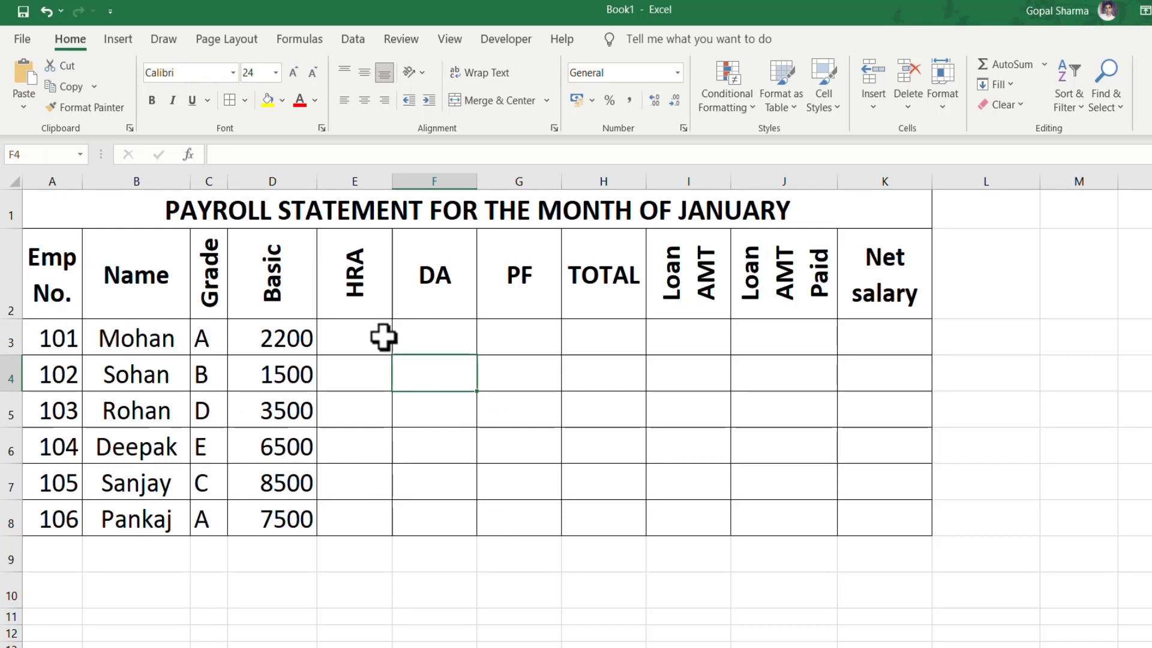
# Enter =75%*D3 in the first DA cell and fill it down, giving 1650 to 5625.
pyautogui.click(438, 334)
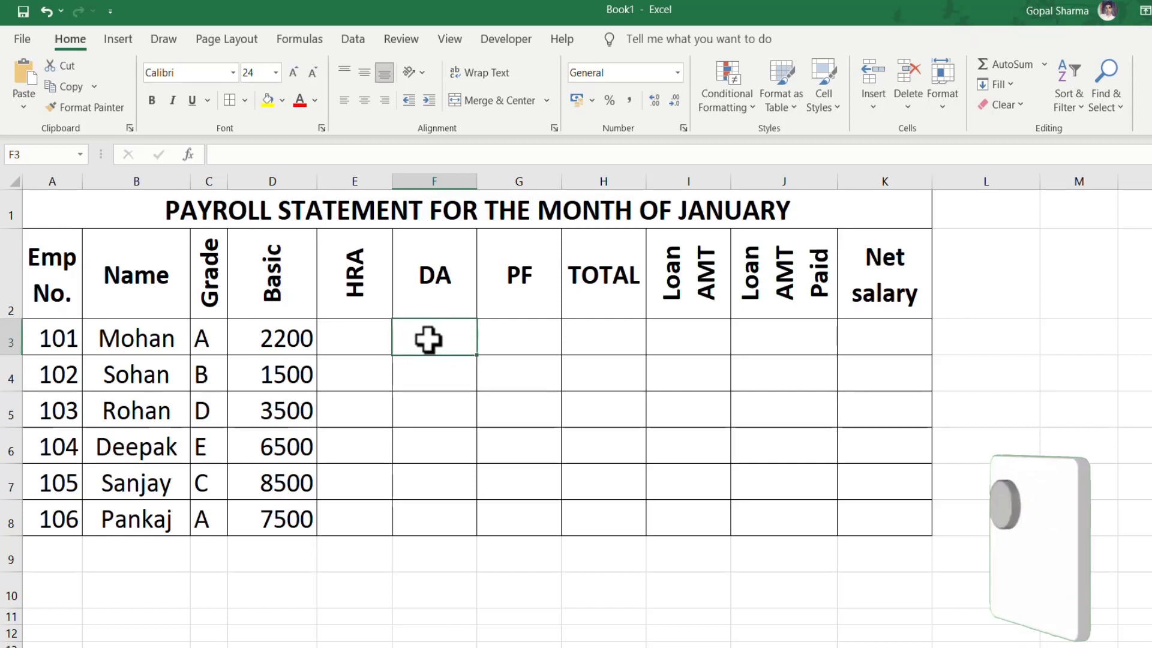
pyautogui.write('=')
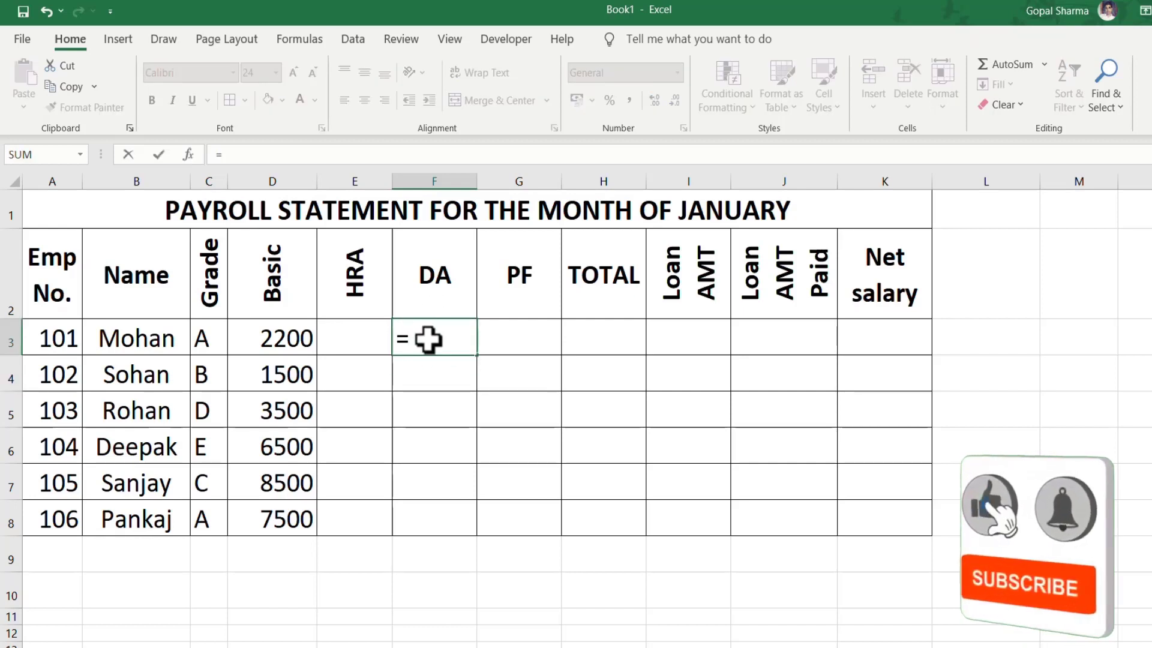
pyautogui.write('75')
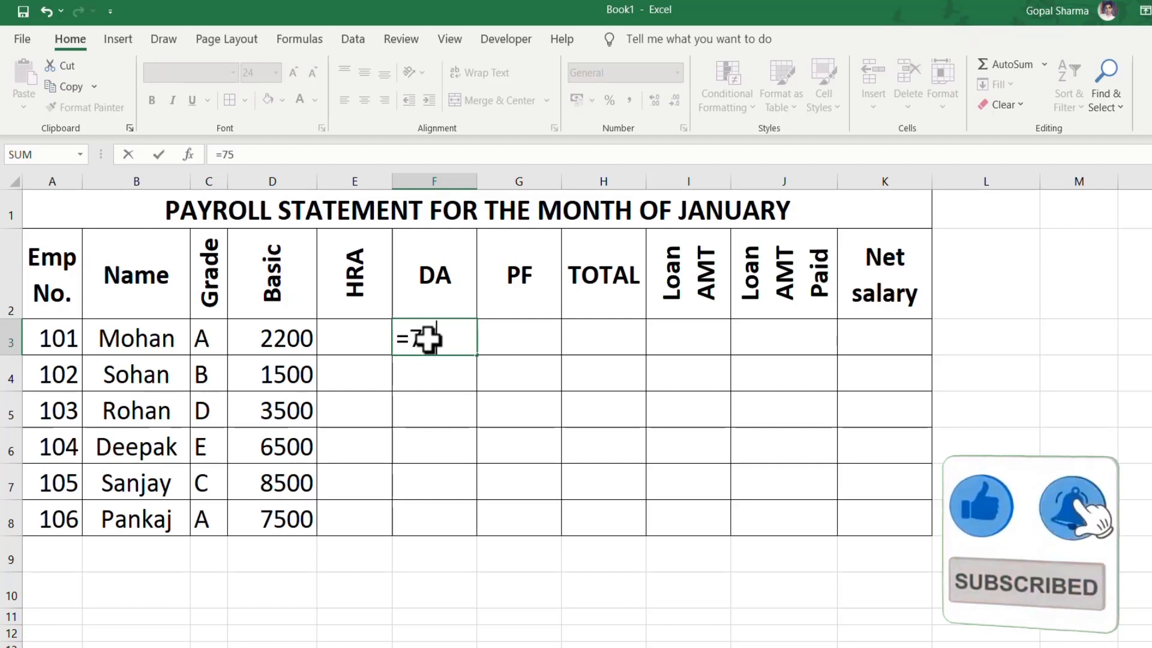
pyautogui.write('%*')
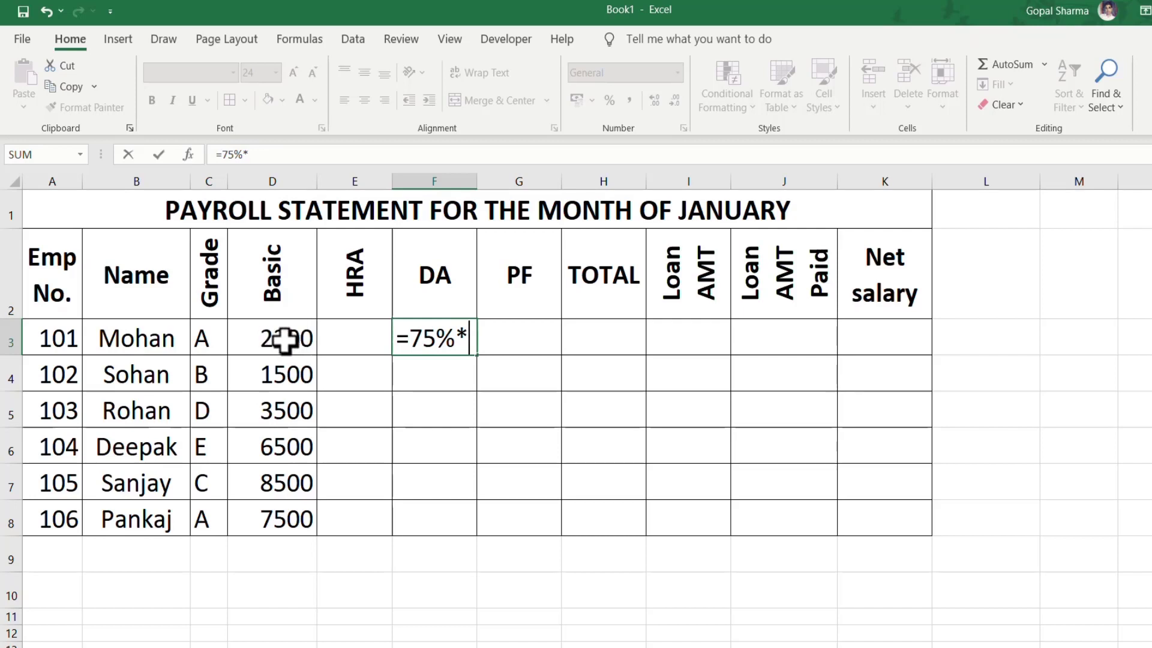
pyautogui.click(284, 341)
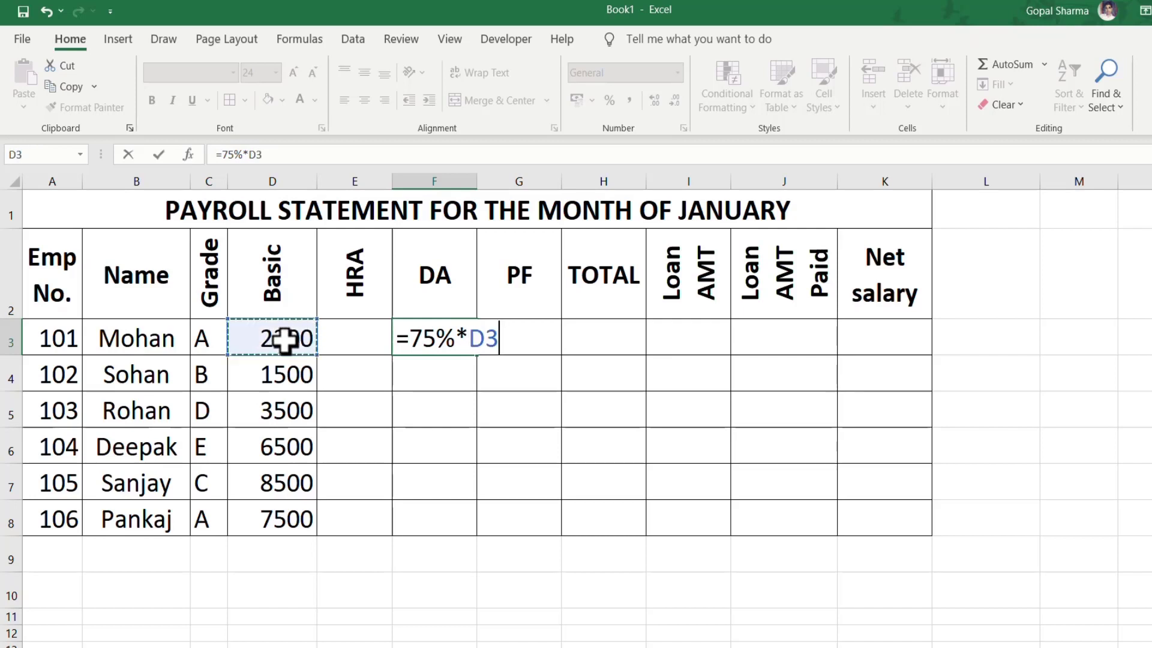
pyautogui.press('Return')
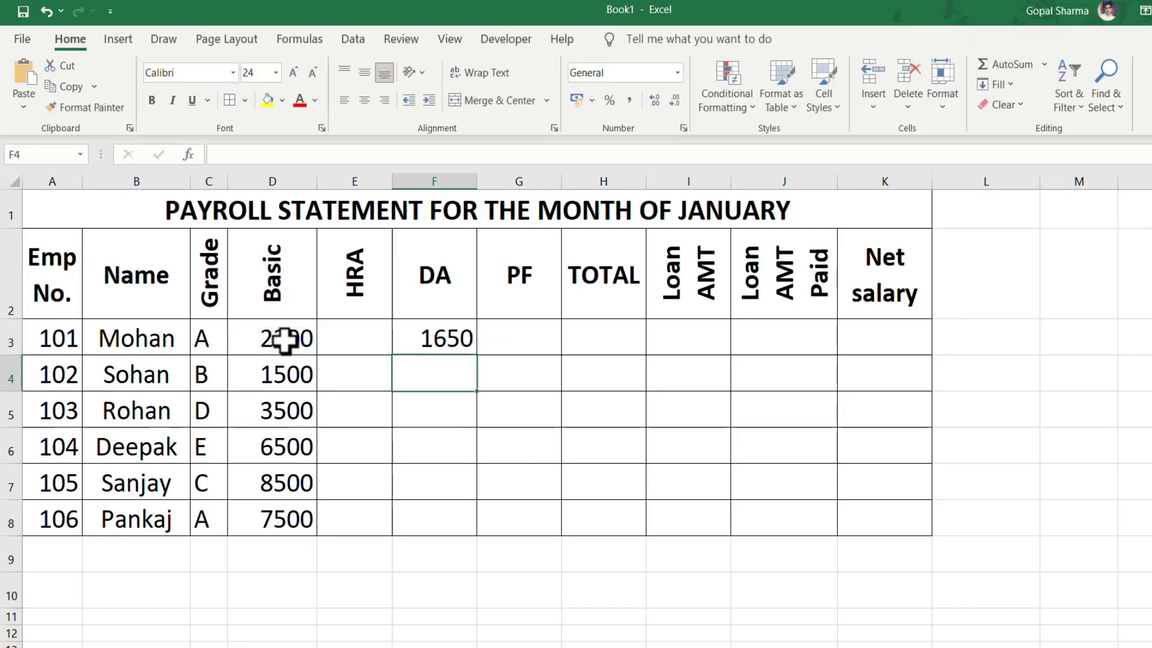
pyautogui.click(447, 337)
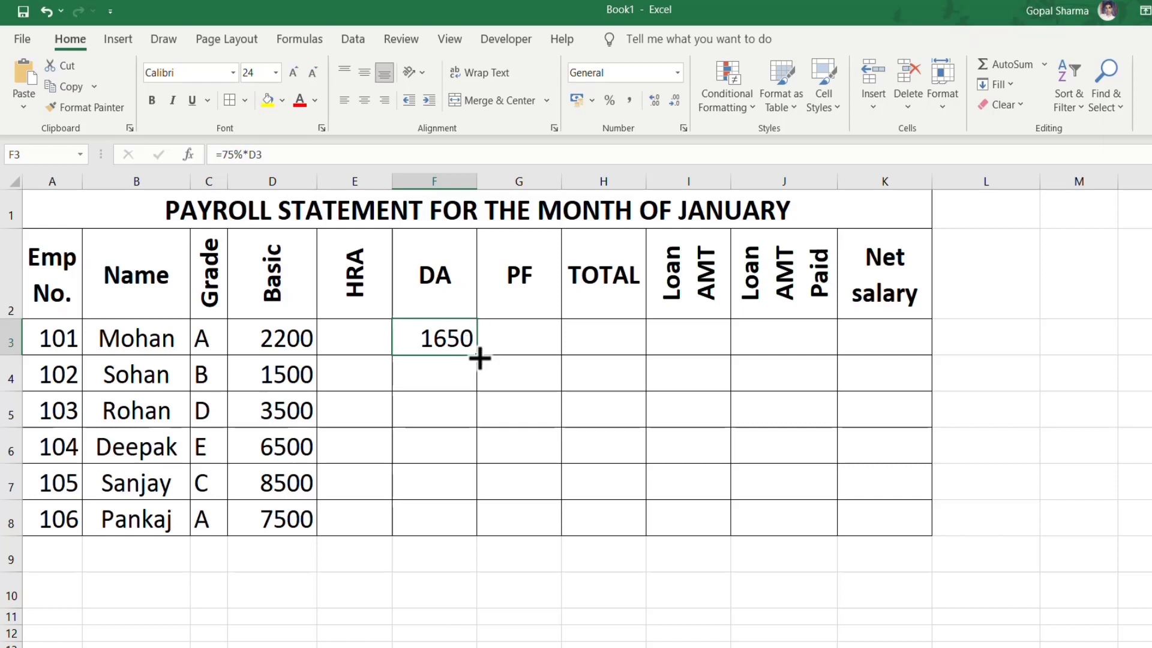
pyautogui.doubleClick(479, 358)
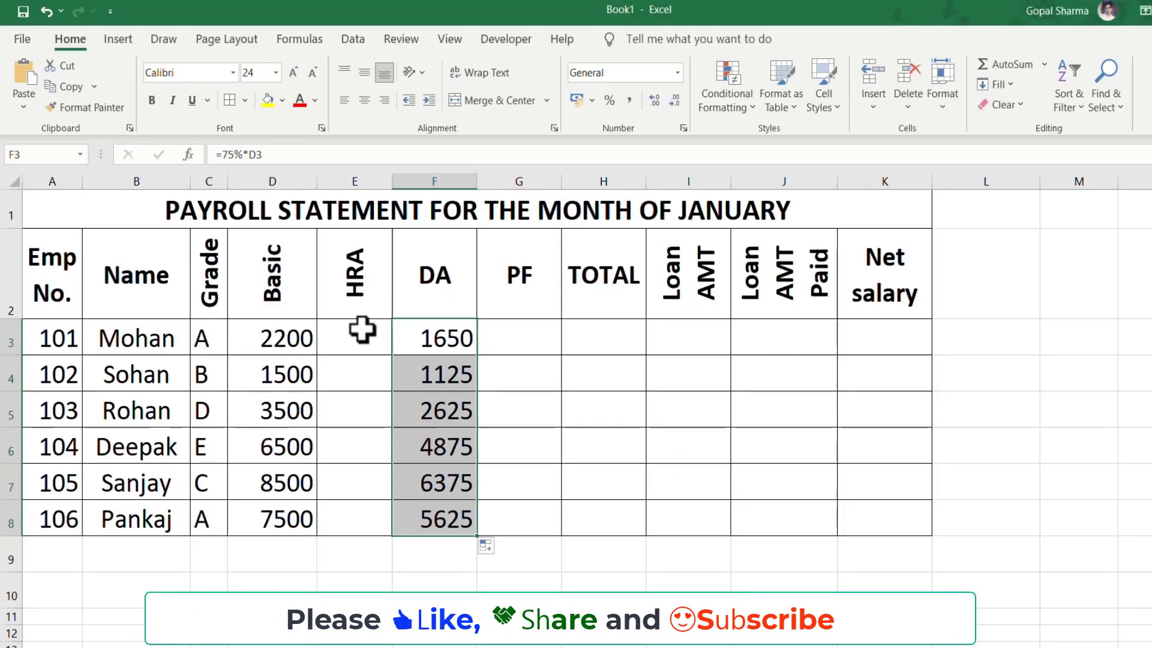
# Enter =40%*D3 in the first HRA cell and fill it down to row 8, giving 880 to 3000.
pyautogui.click(362, 329)
pyautogui.write('=40%')
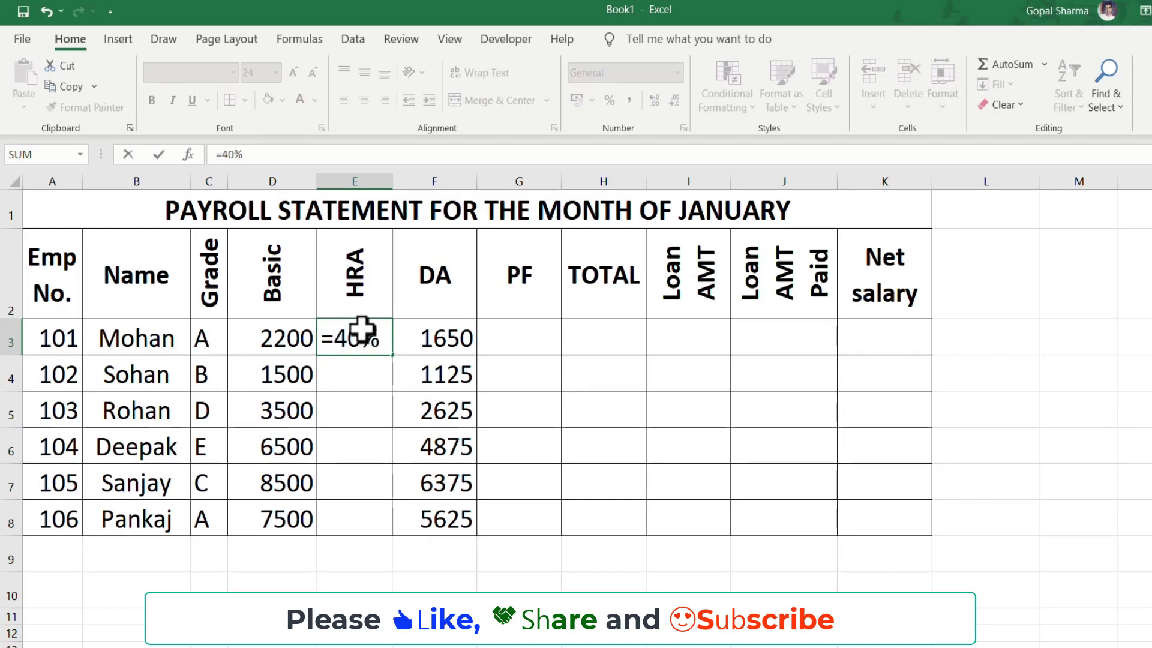
pyautogui.write('*')
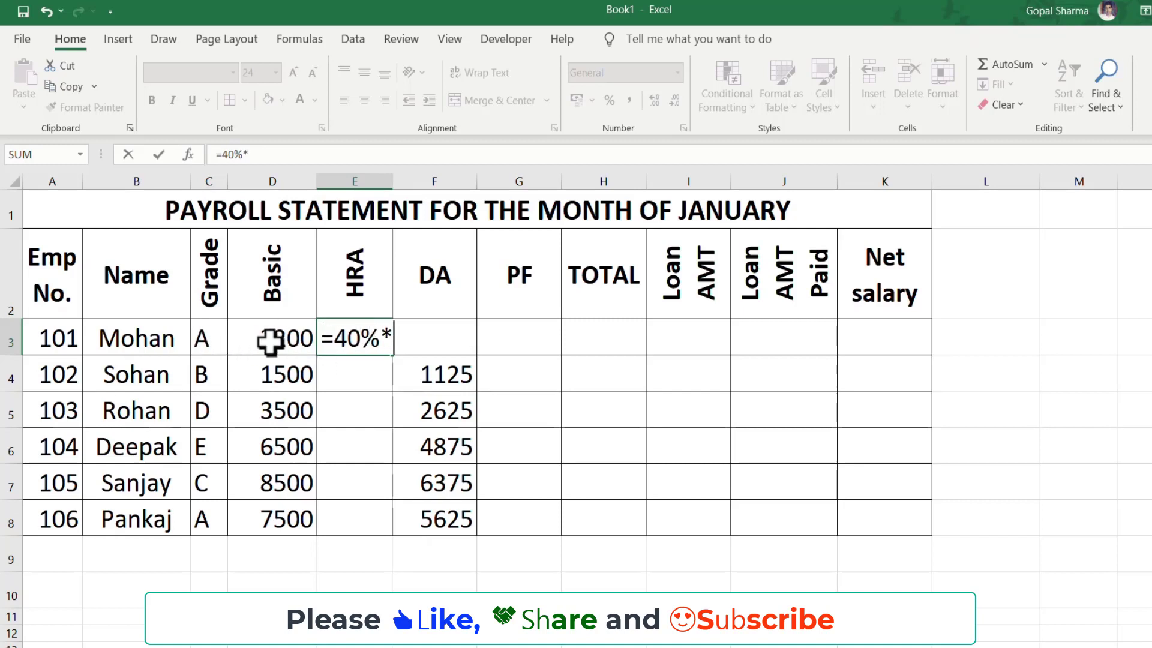
pyautogui.click(286, 339)
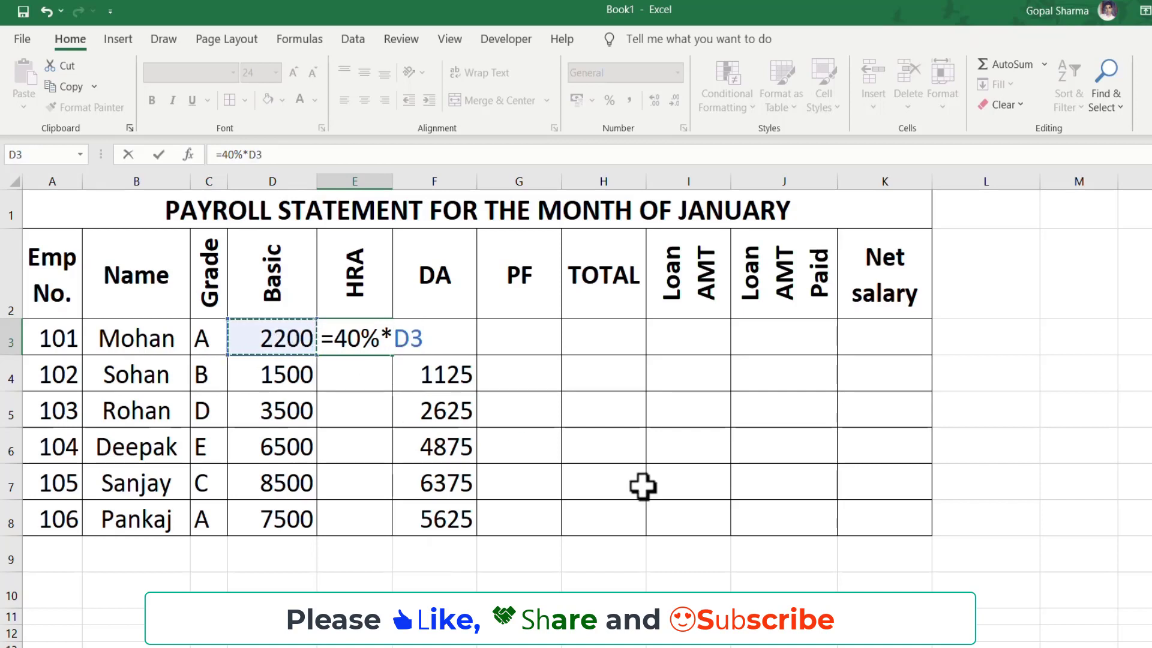
pyautogui.press('Return')
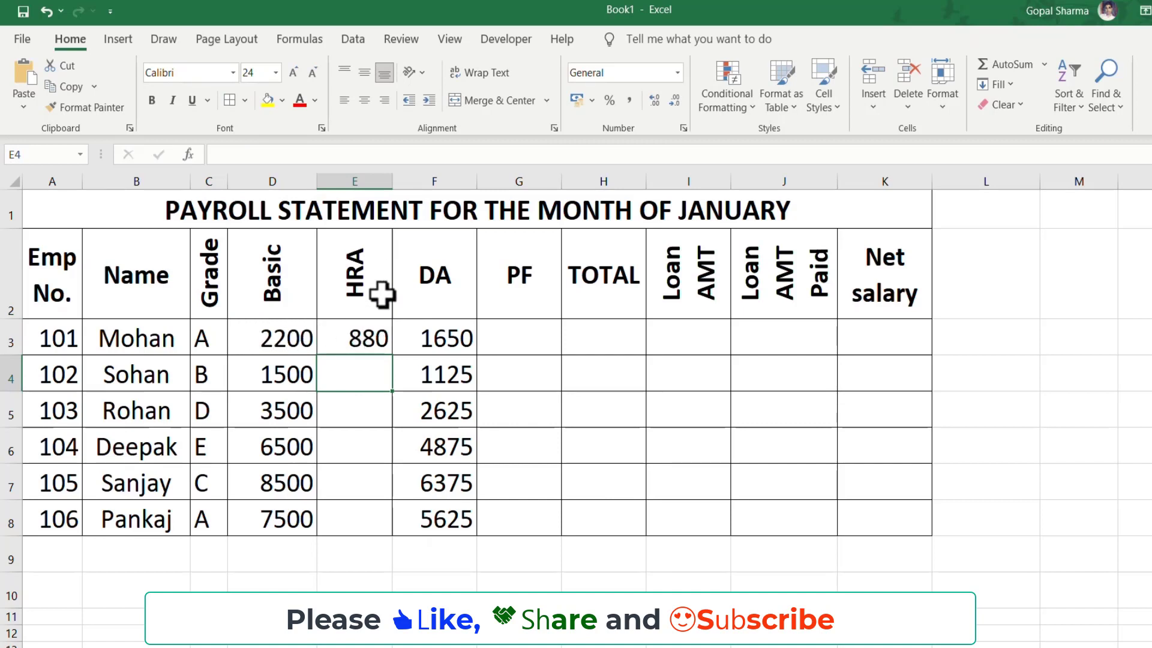
pyautogui.click(374, 331)
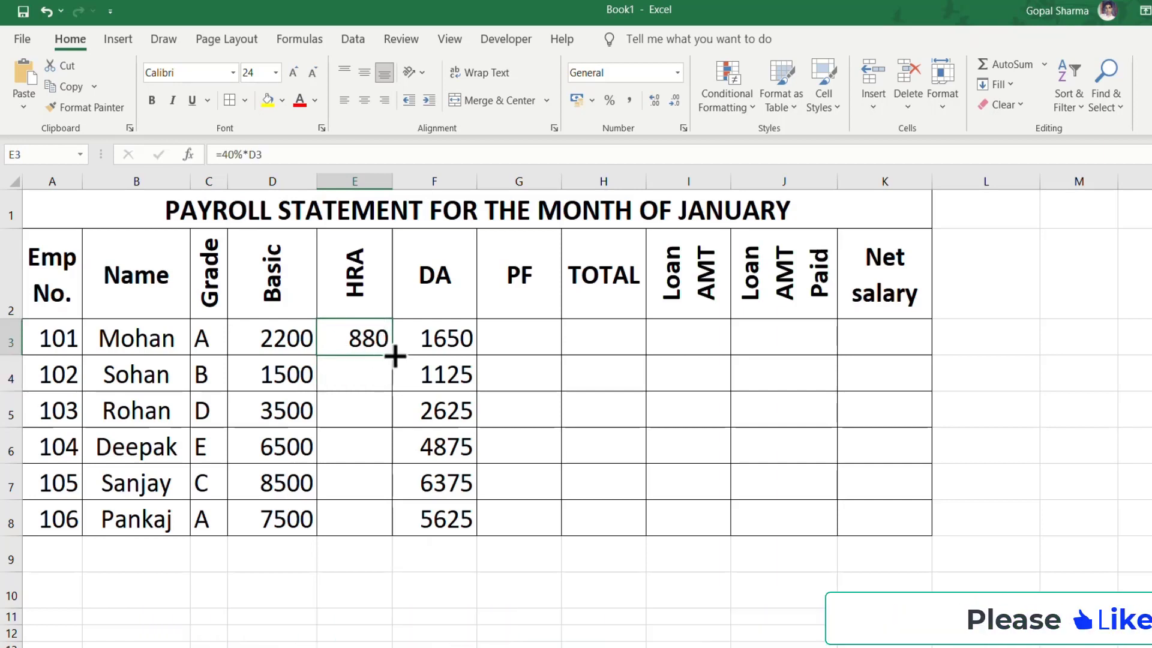
pyautogui.moveTo(394, 356); pyautogui.dragTo(394, 534)
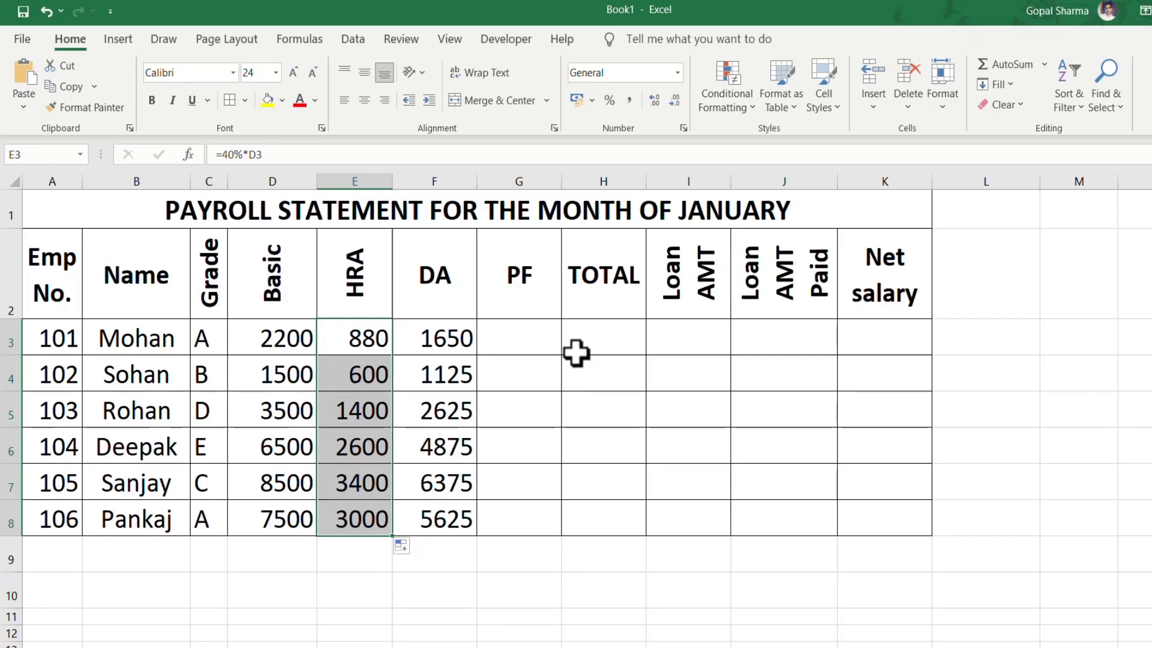
# Select the first PF cell and briefly check the project question image before returning to Excel.
pyautogui.click(535, 341)
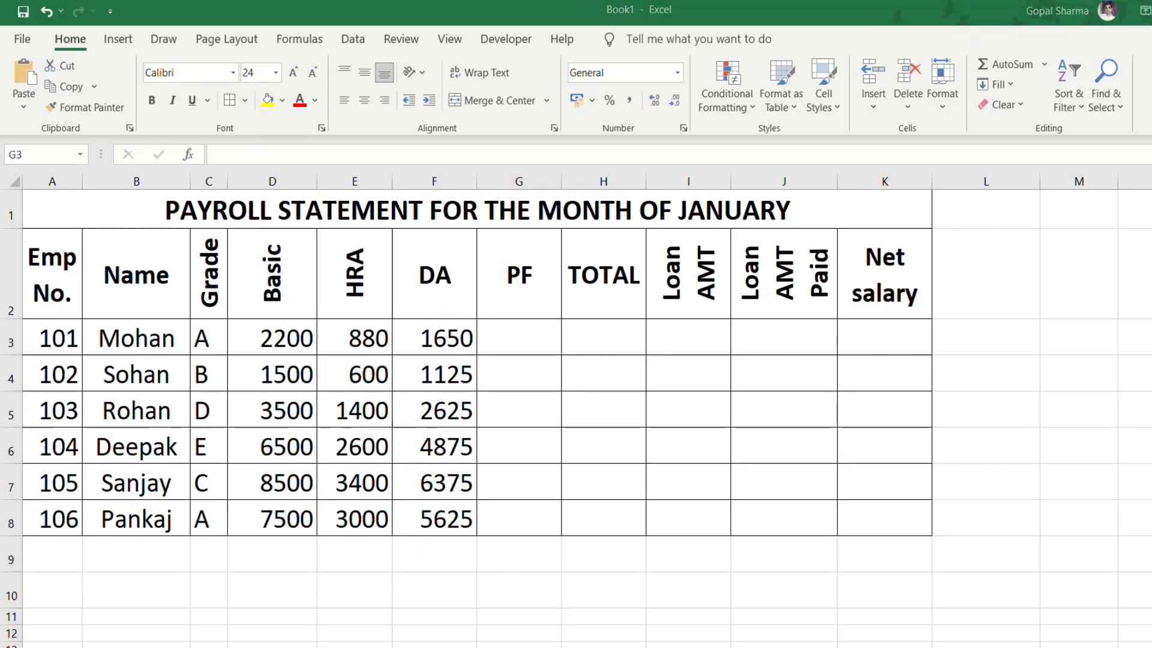
pyautogui.hotkey('alt', 'Tab')
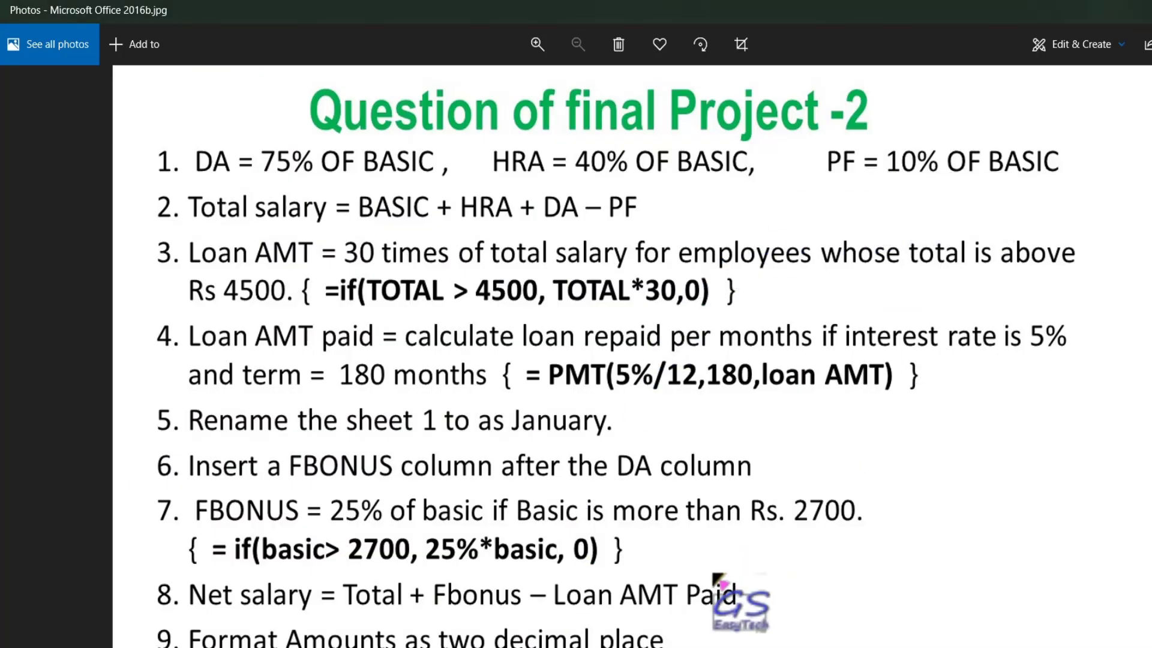
pyautogui.hotkey('alt', 'Tab')
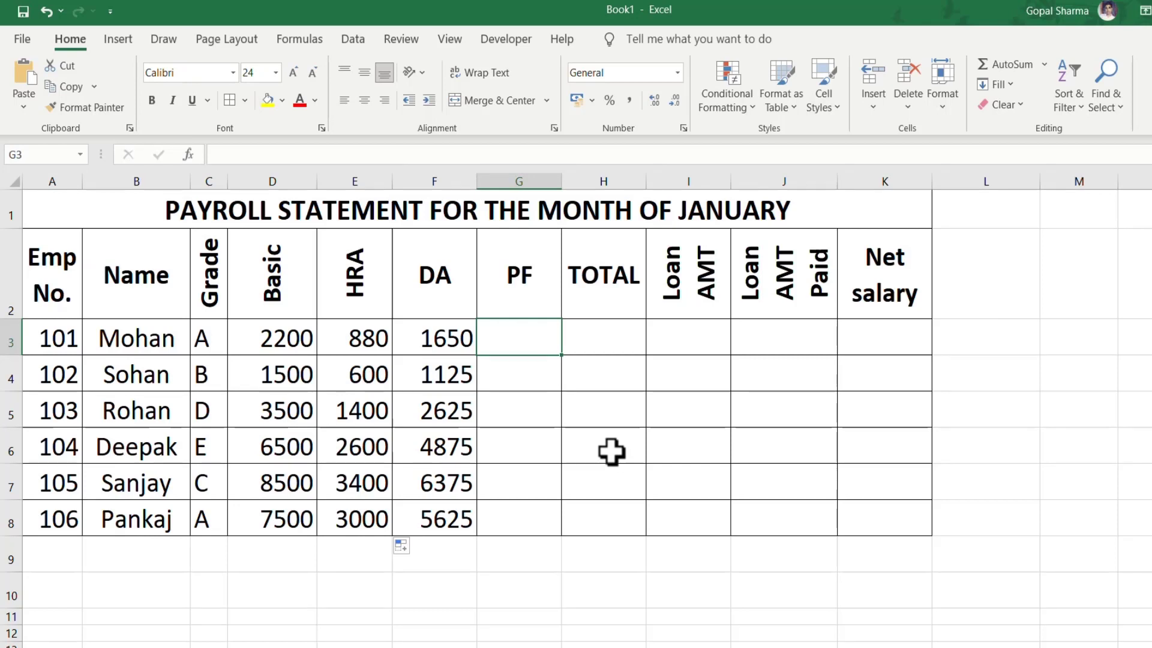
# Enter =10%*D3 in the first PF cell and fill it down, giving 220 to 750.
pyautogui.write('=10')
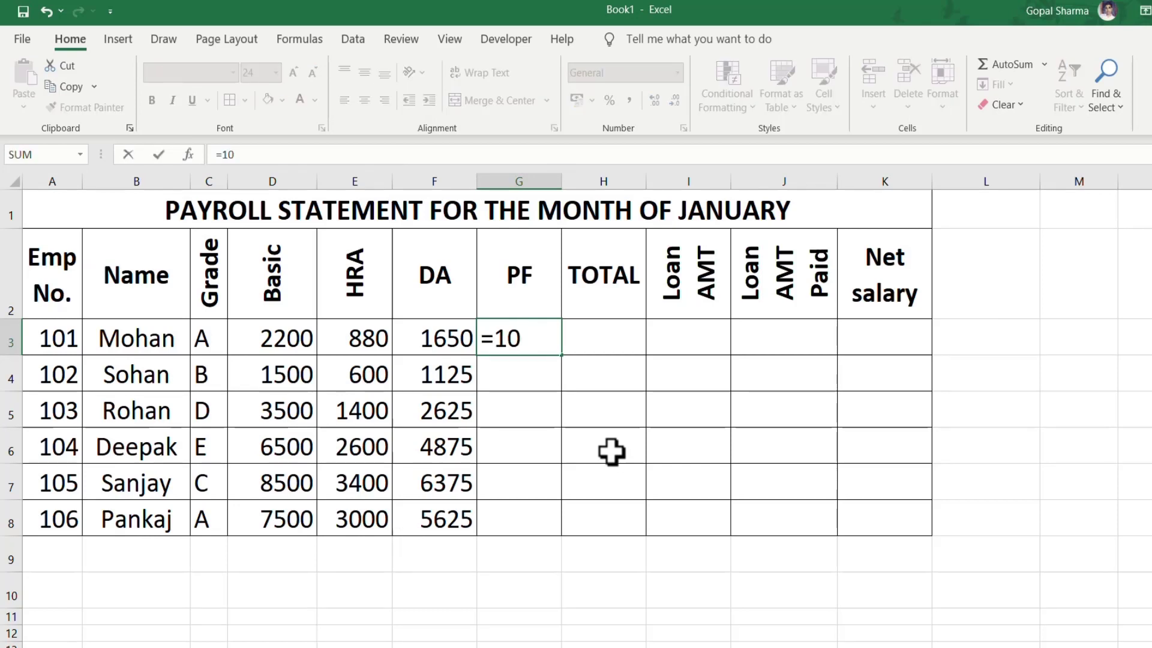
pyautogui.write('%*')
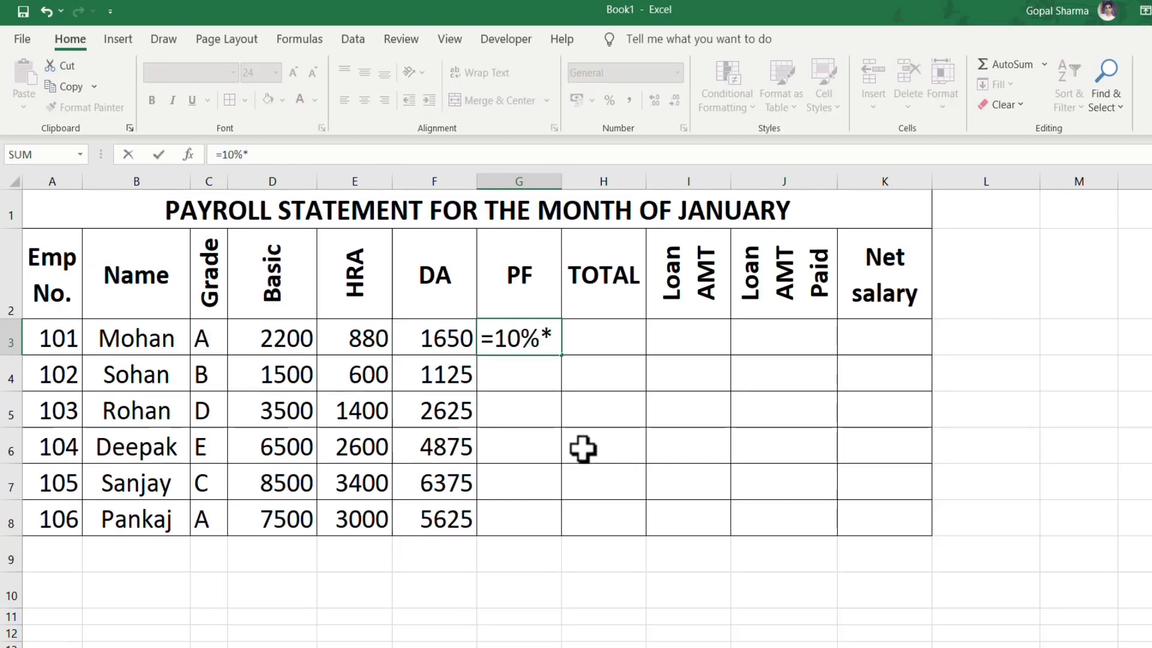
pyautogui.click(283, 341)
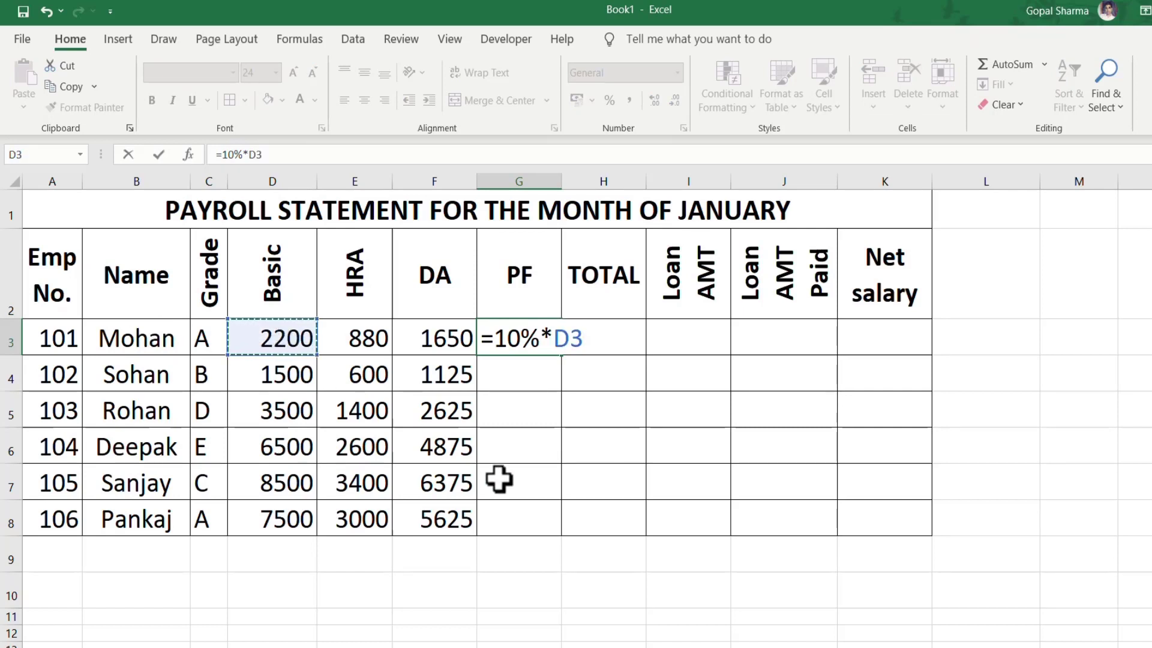
pyautogui.press('Return')
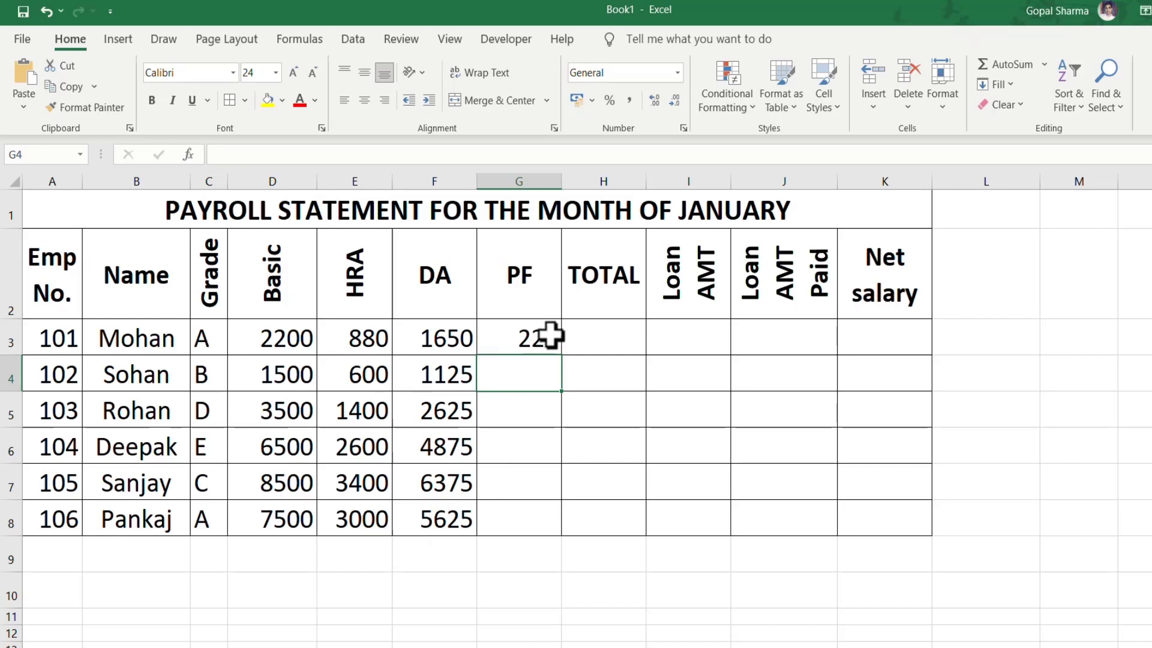
pyautogui.click(550, 336)
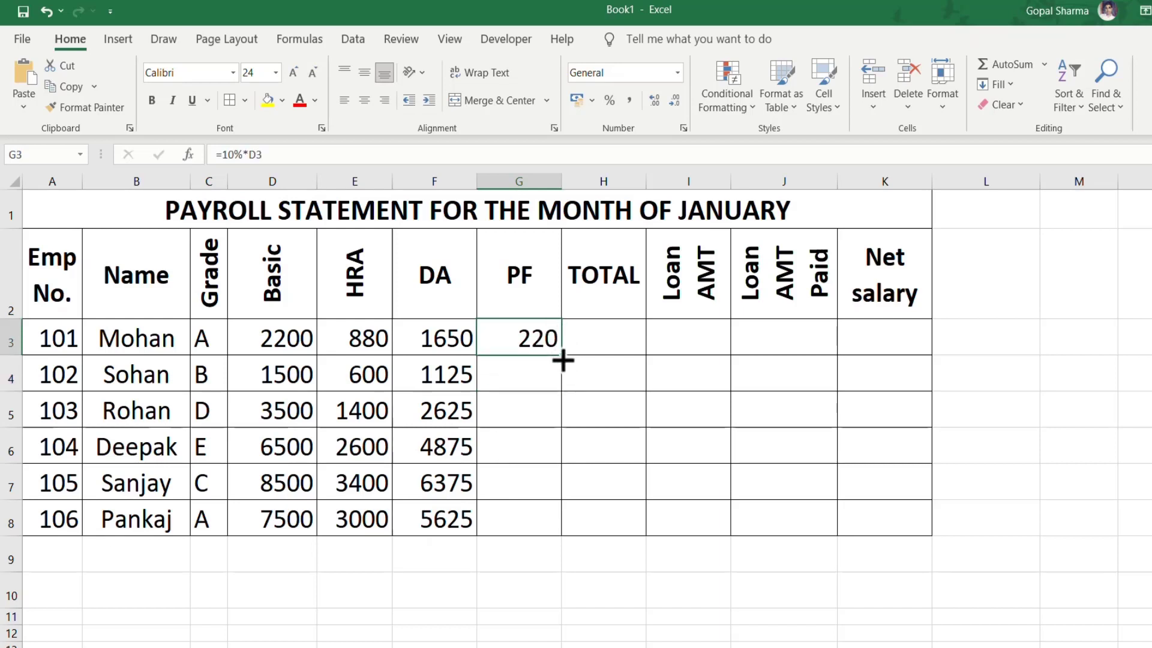
pyautogui.doubleClick(563, 360)
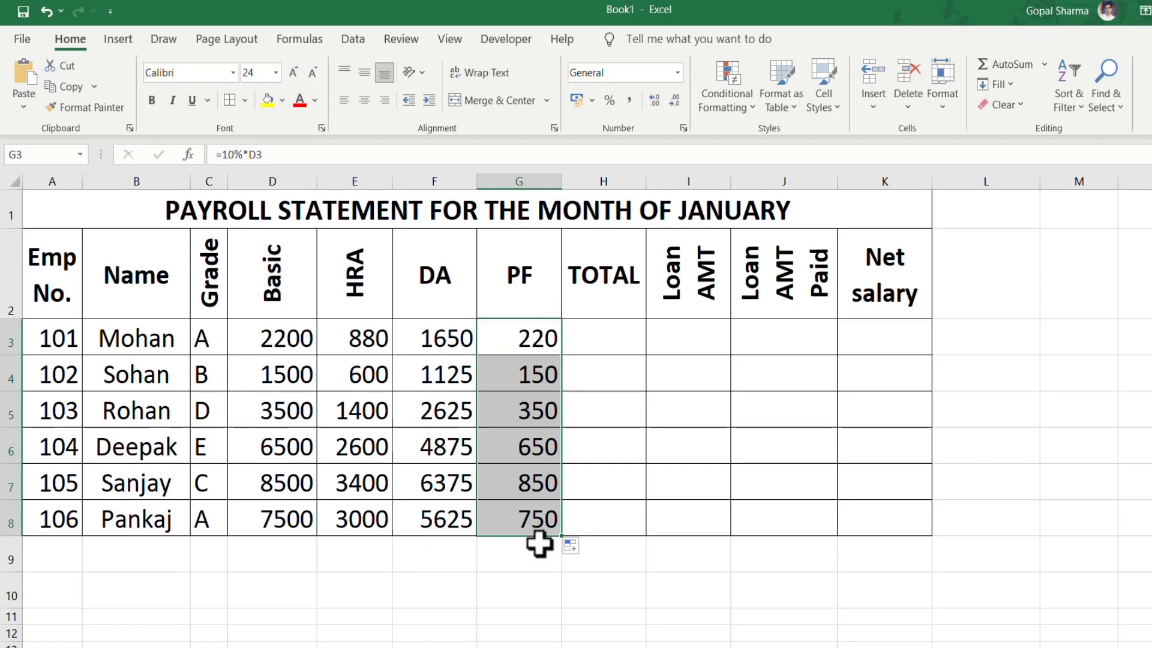
pyautogui.click(608, 334)
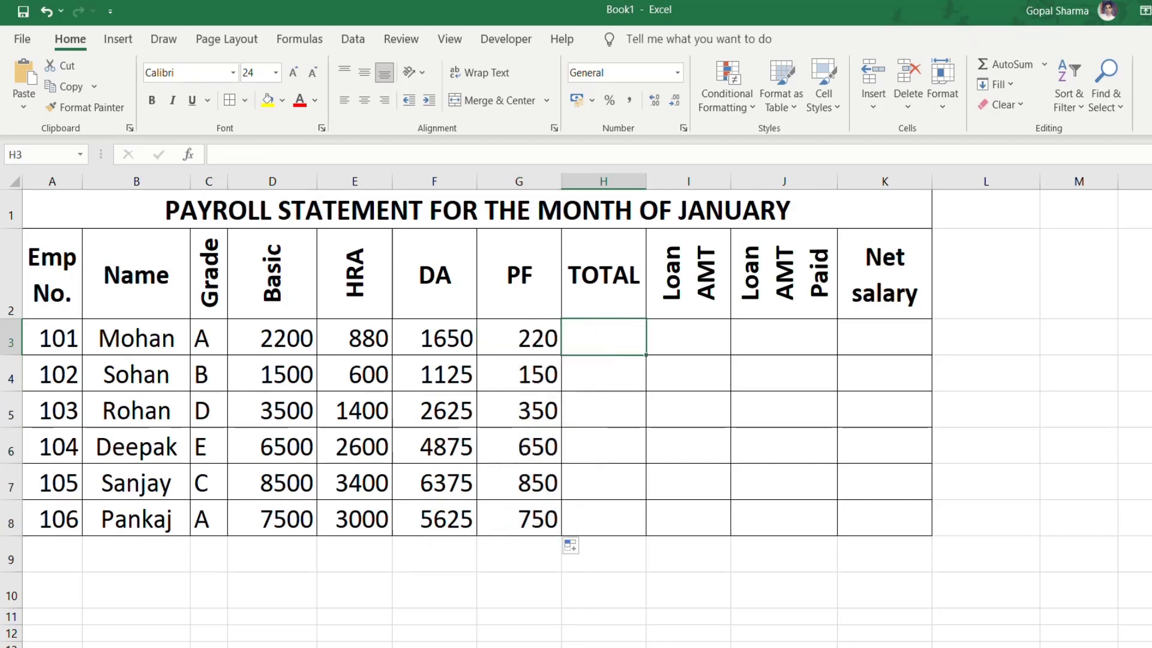
# Check the Total salary definition in the Photos question list, then return to Excel.
pyautogui.hotkey('alt', 'Tab')
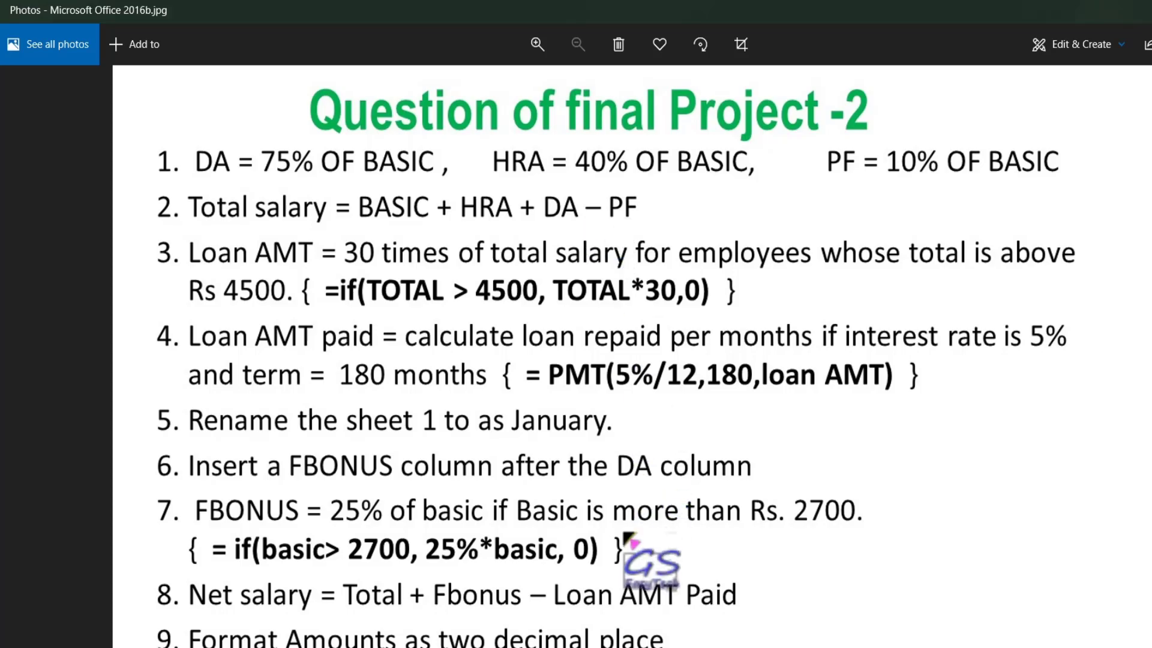
pyautogui.hotkey('alt', 'Tab')
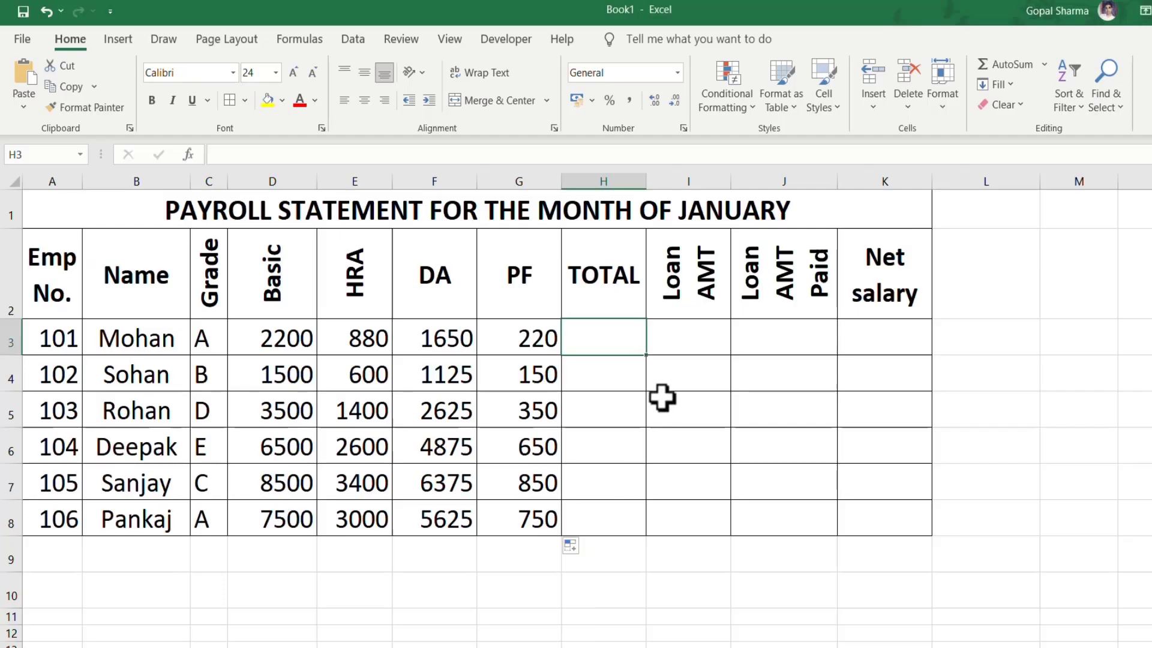
# Enter =D3+E3+F3-G3 as the first TOTAL and fill it down, giving 4510 to 15375.
pyautogui.write('=')
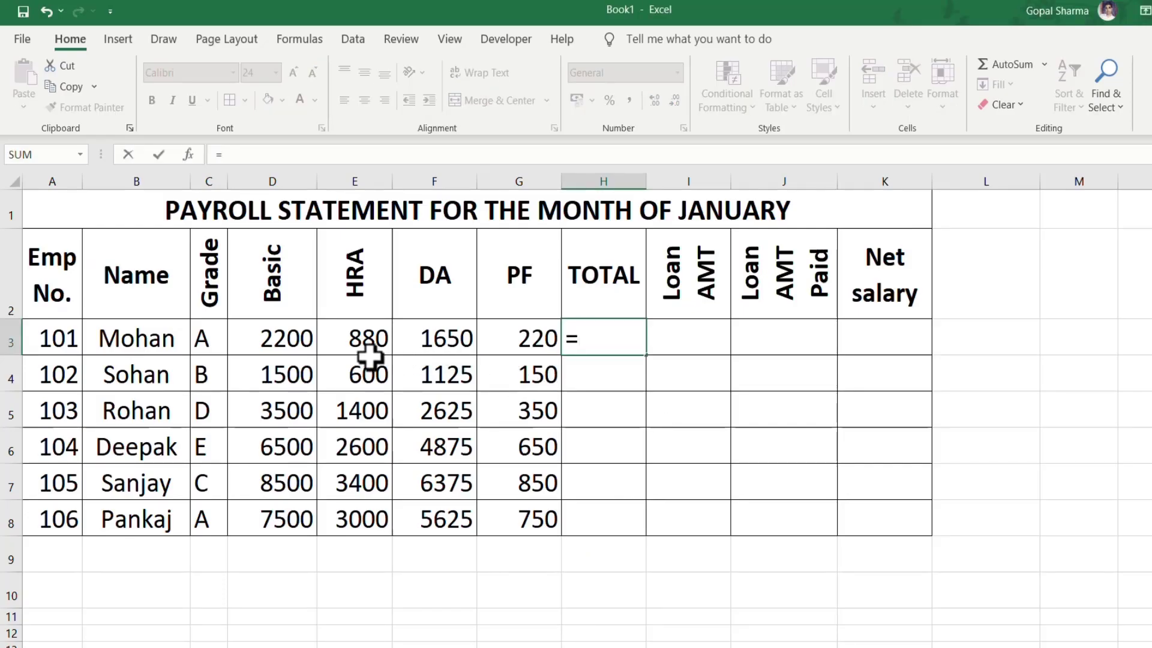
pyautogui.click(280, 338)
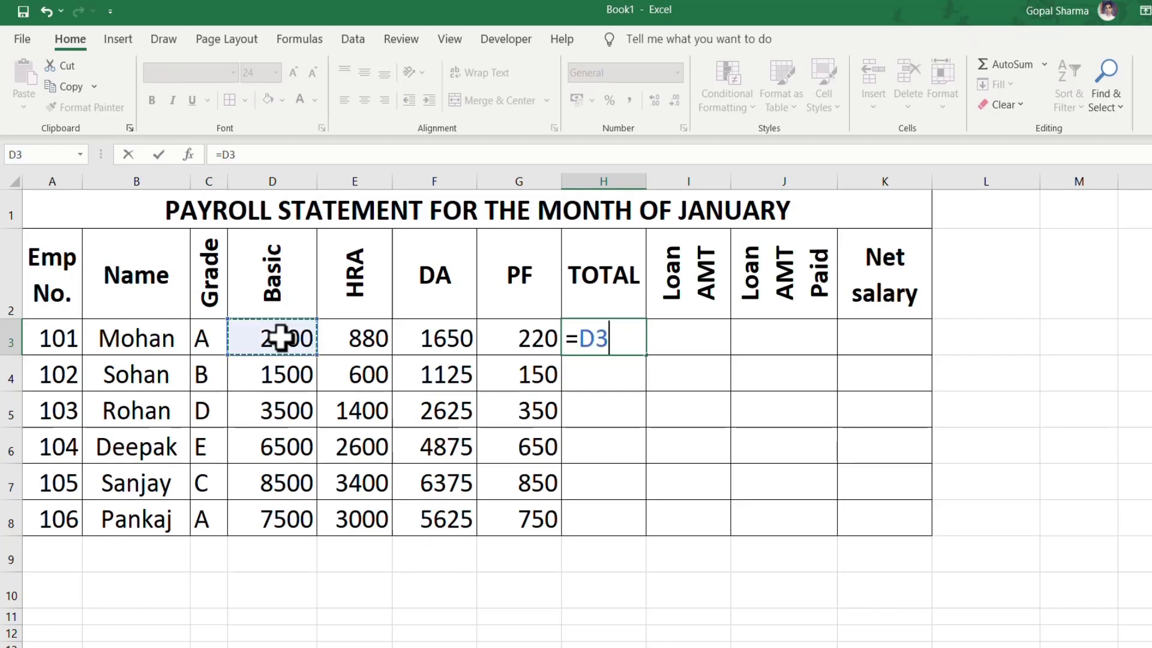
pyautogui.write('+')
pyautogui.click(377, 340)
pyautogui.write('+')
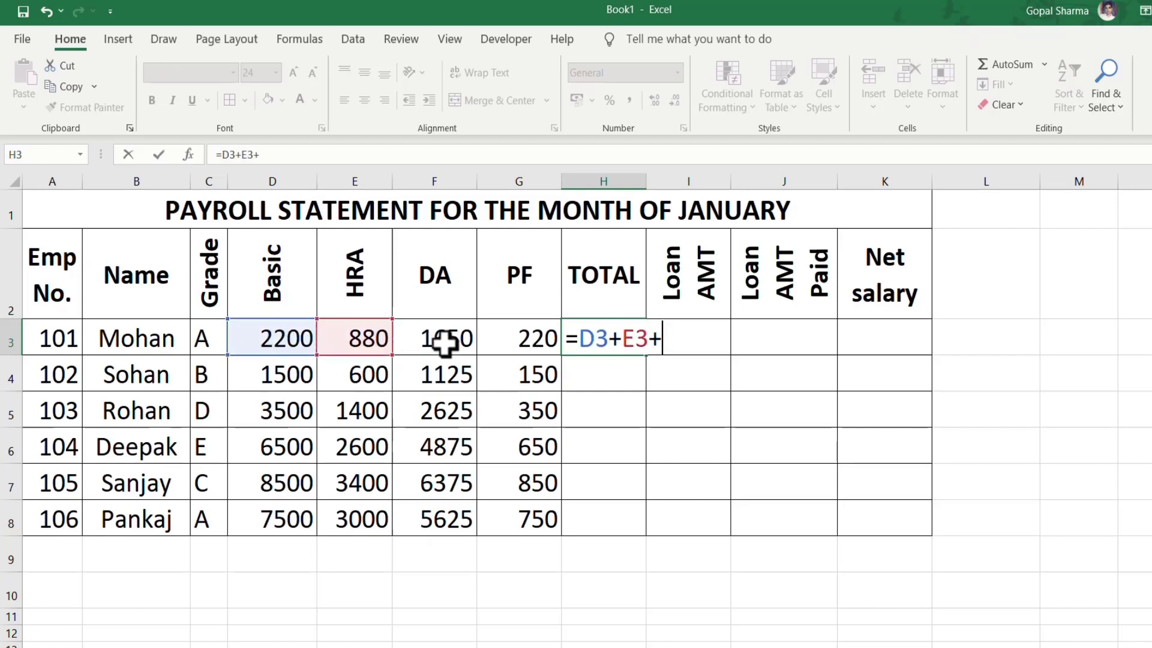
pyautogui.click(447, 338)
pyautogui.write('-')
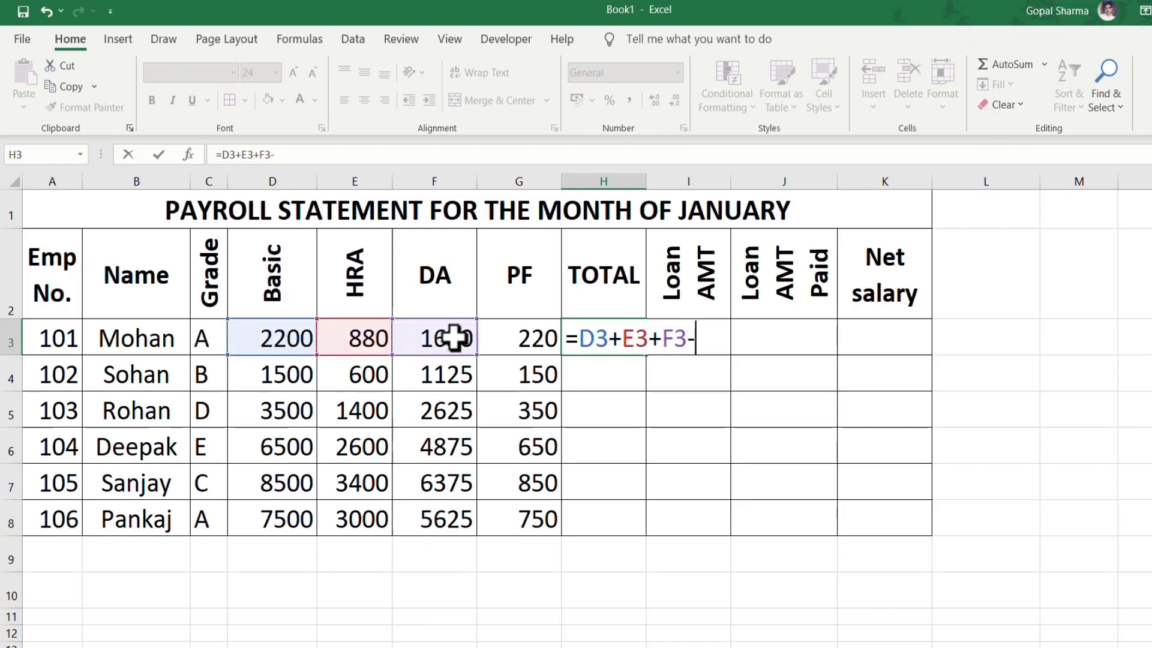
pyautogui.click(529, 344)
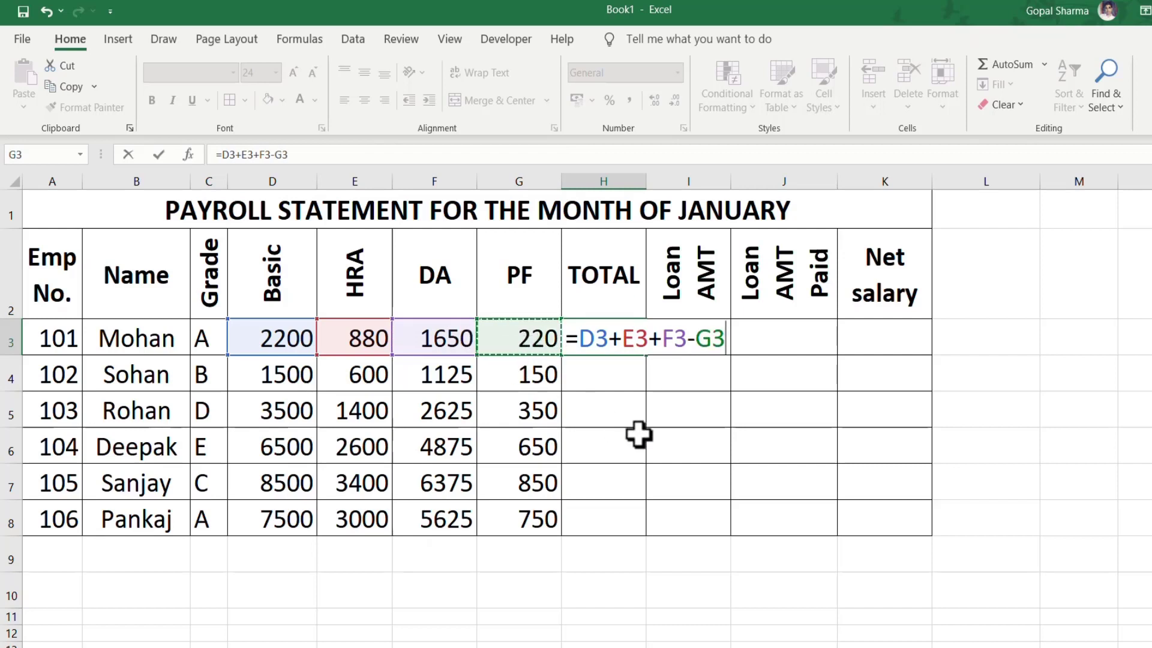
pyautogui.press('Return')
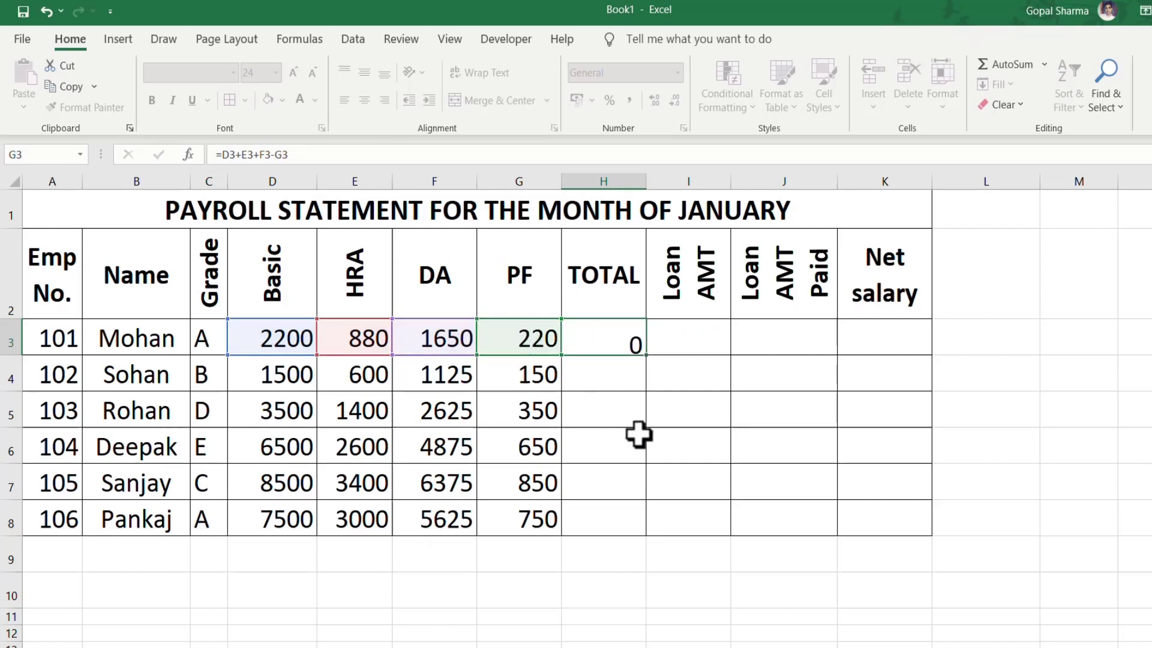
pyautogui.click(641, 343)
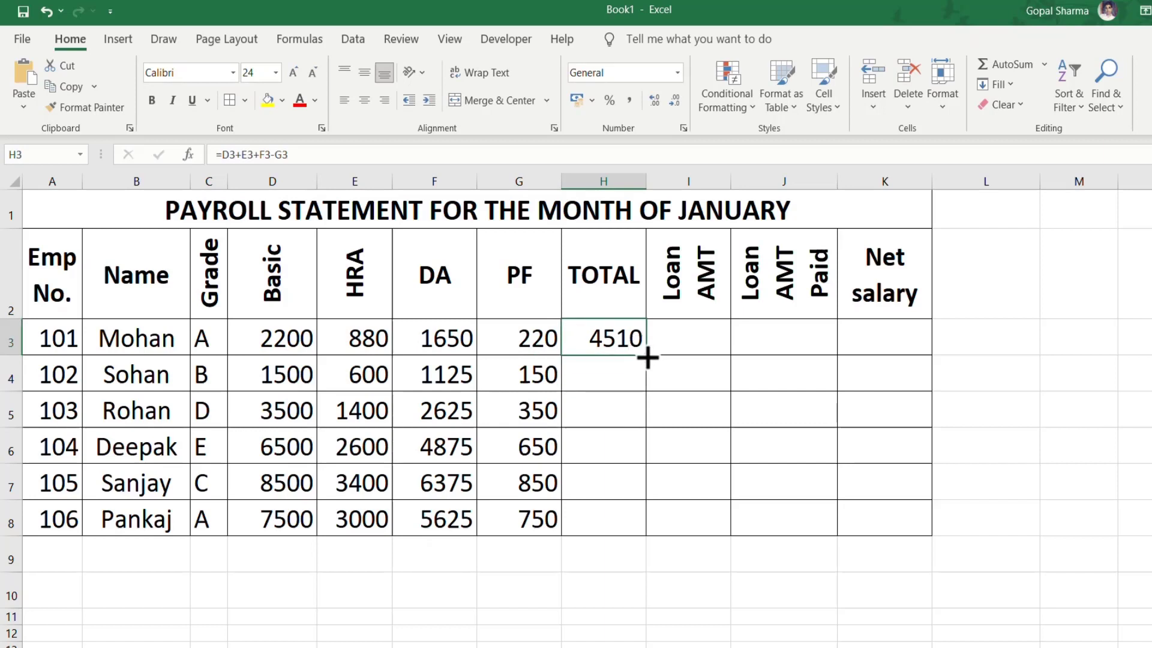
pyautogui.doubleClick(647, 357)
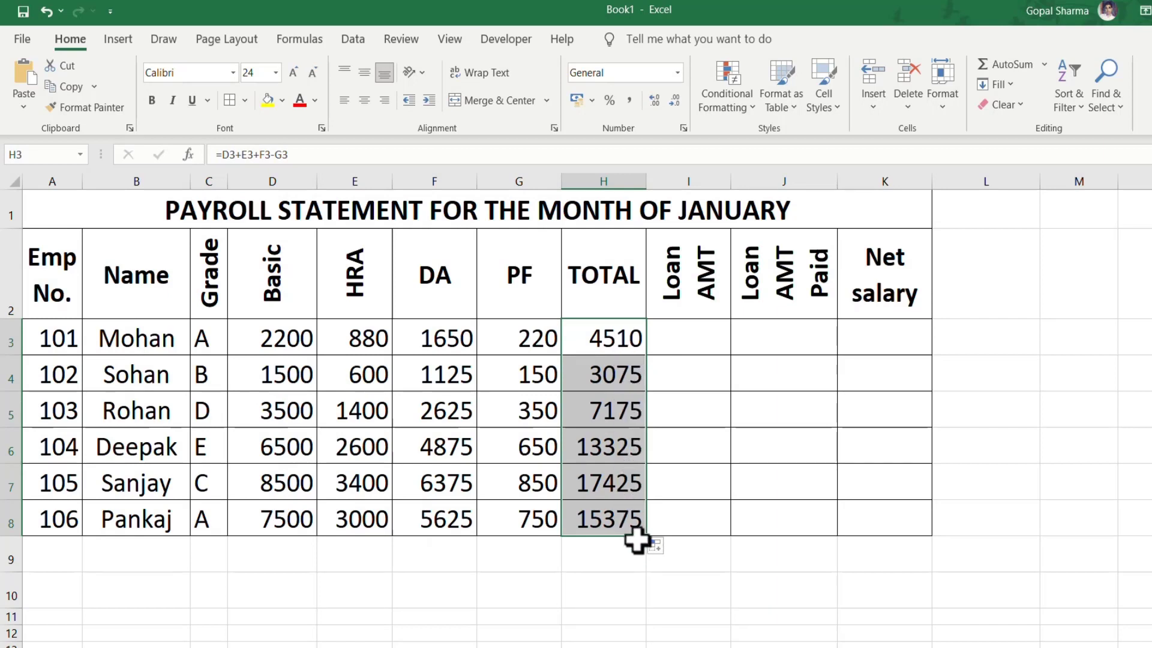
pyautogui.press('Right')
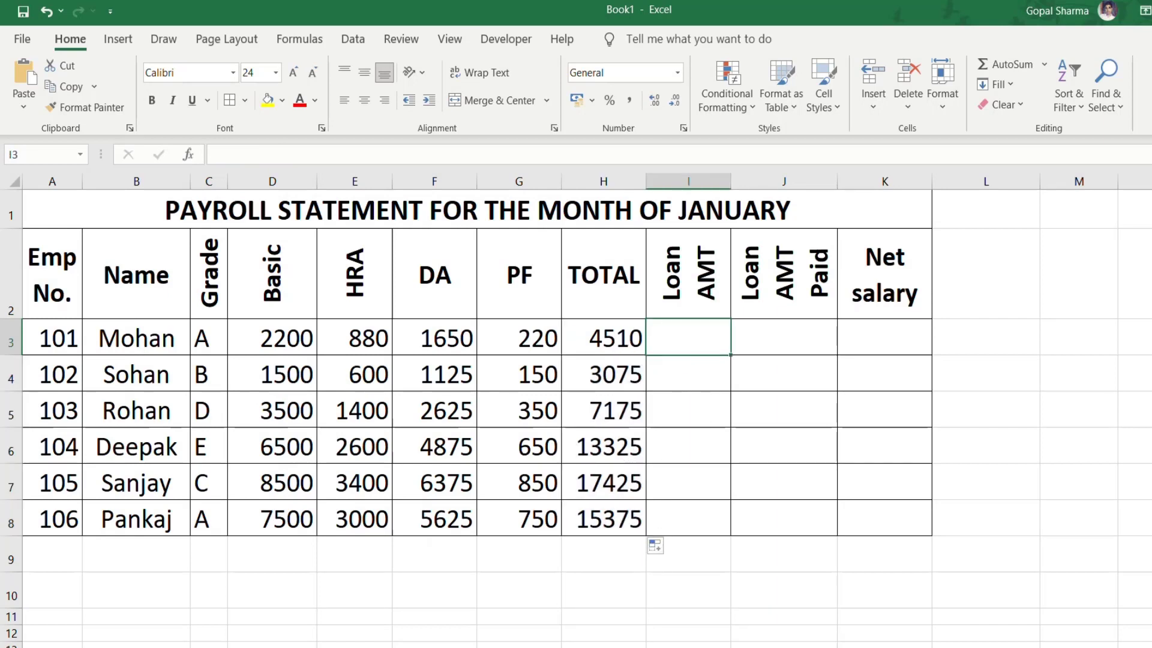
pyautogui.hotkey('alt', 'Tab')
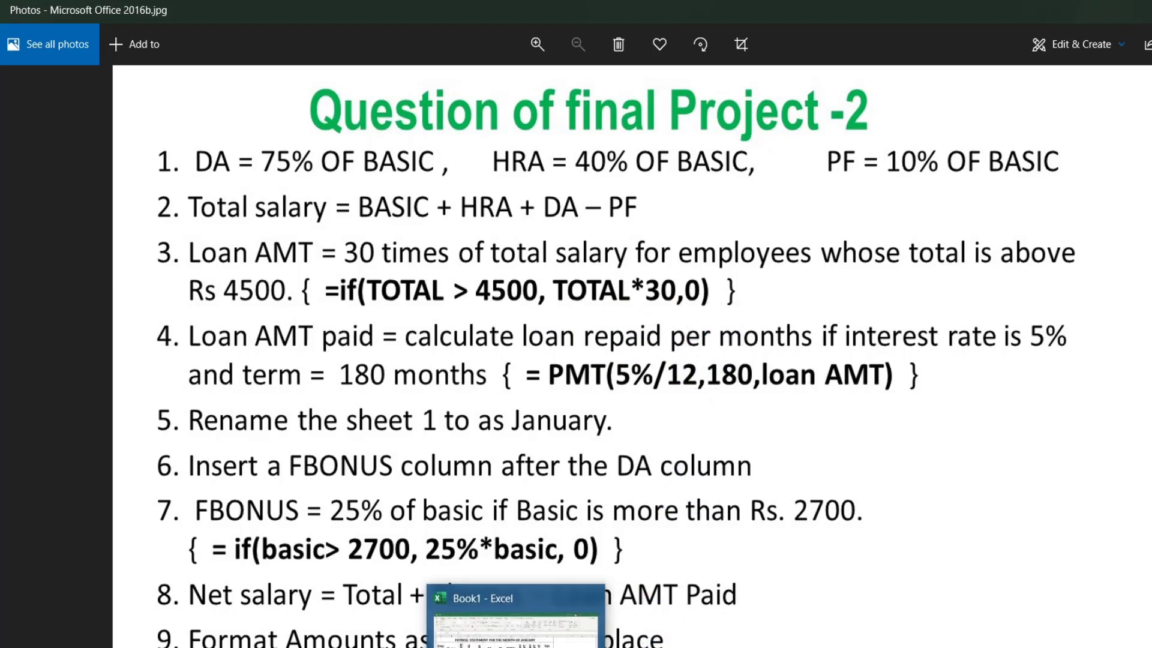
pyautogui.click(516, 618)
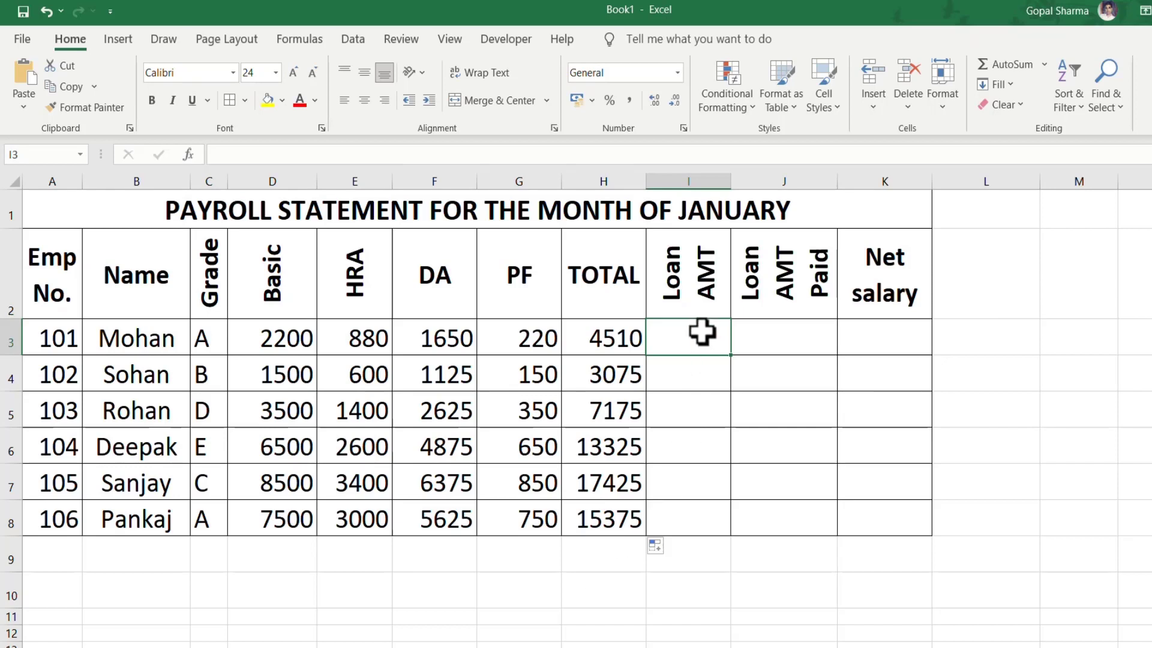
# Enter =IF(H3>4500,H3*30,0) in the first Loan AMT cell.
pyautogui.write('=')
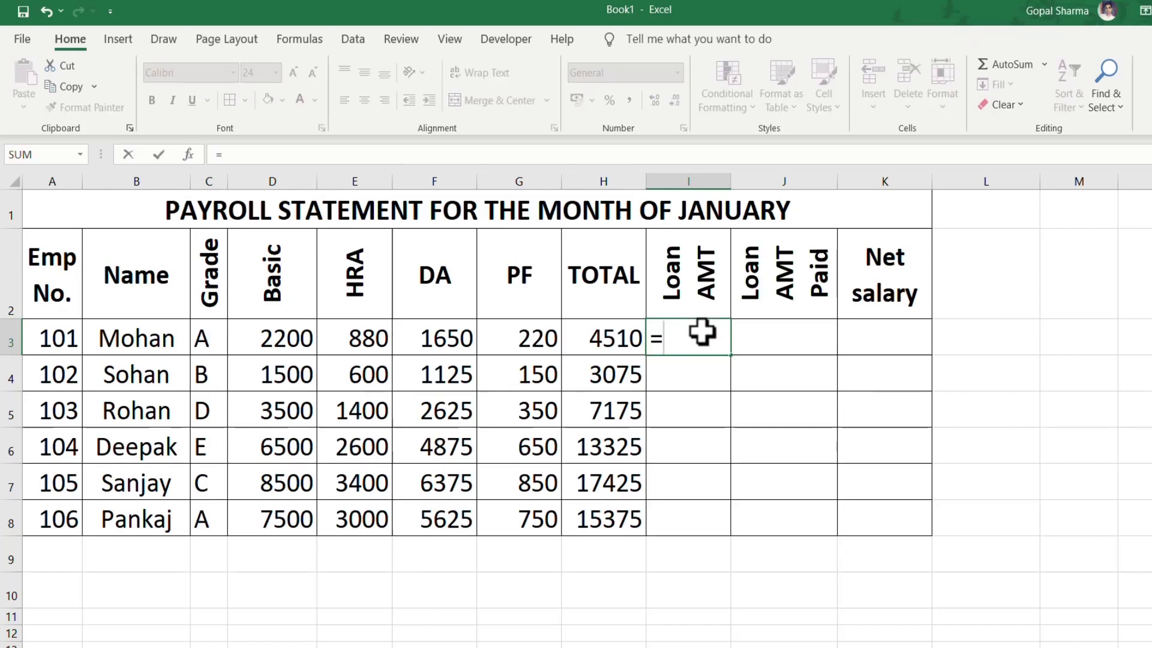
pyautogui.write('if')
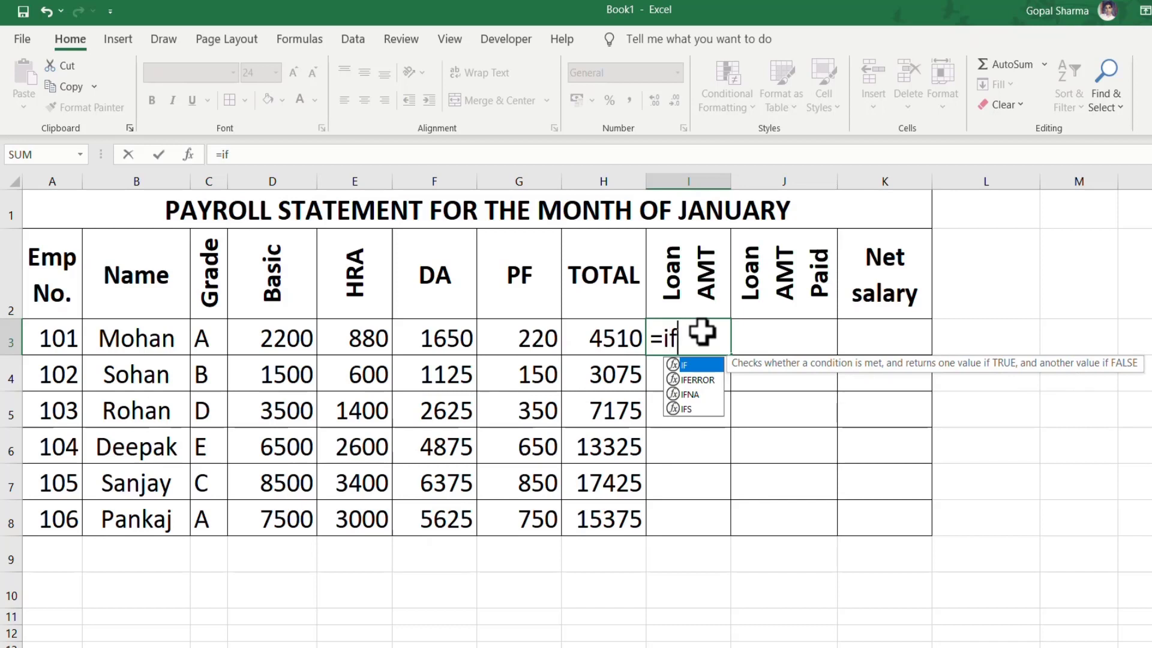
pyautogui.press('Tab')
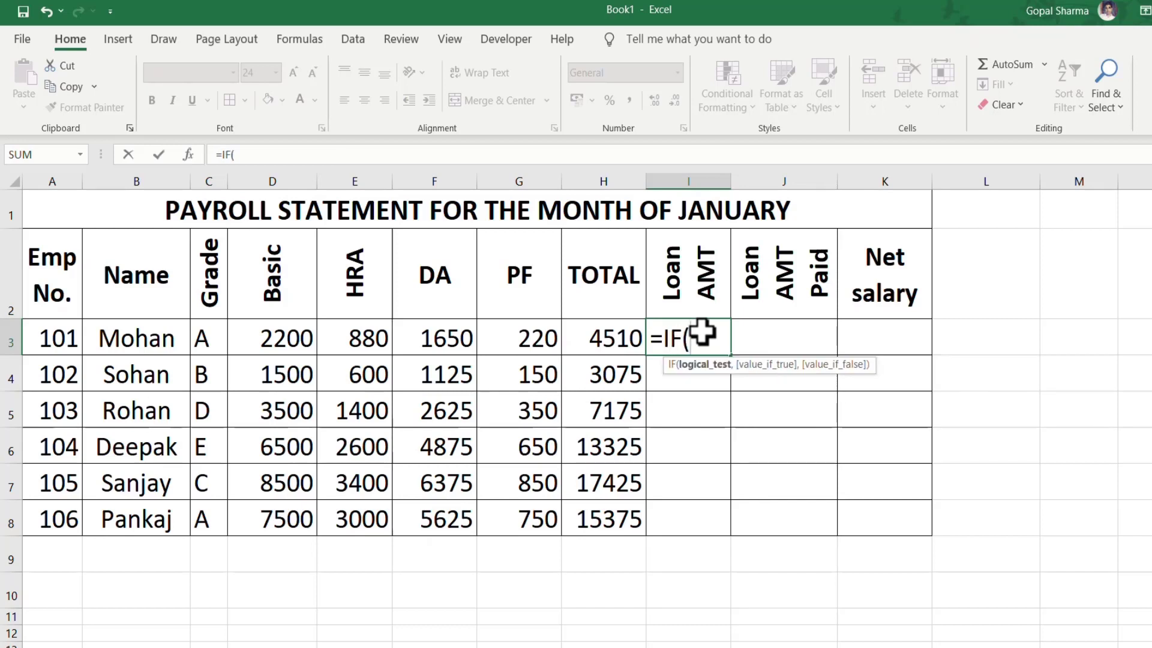
pyautogui.click(606, 333)
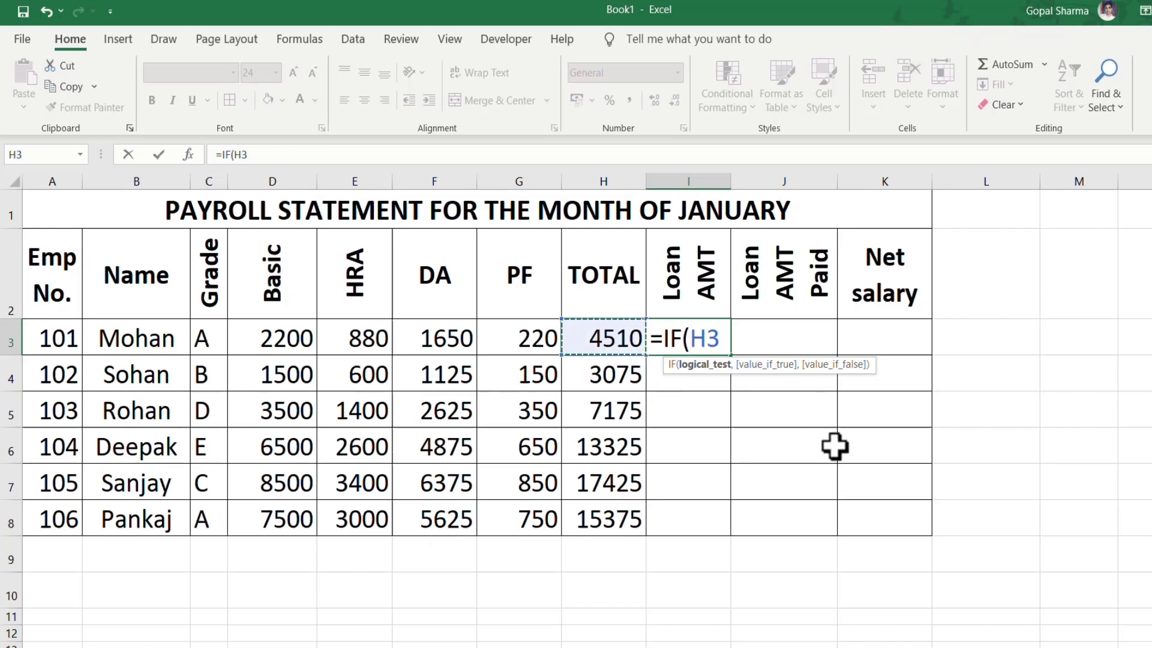
pyautogui.write('>4500')
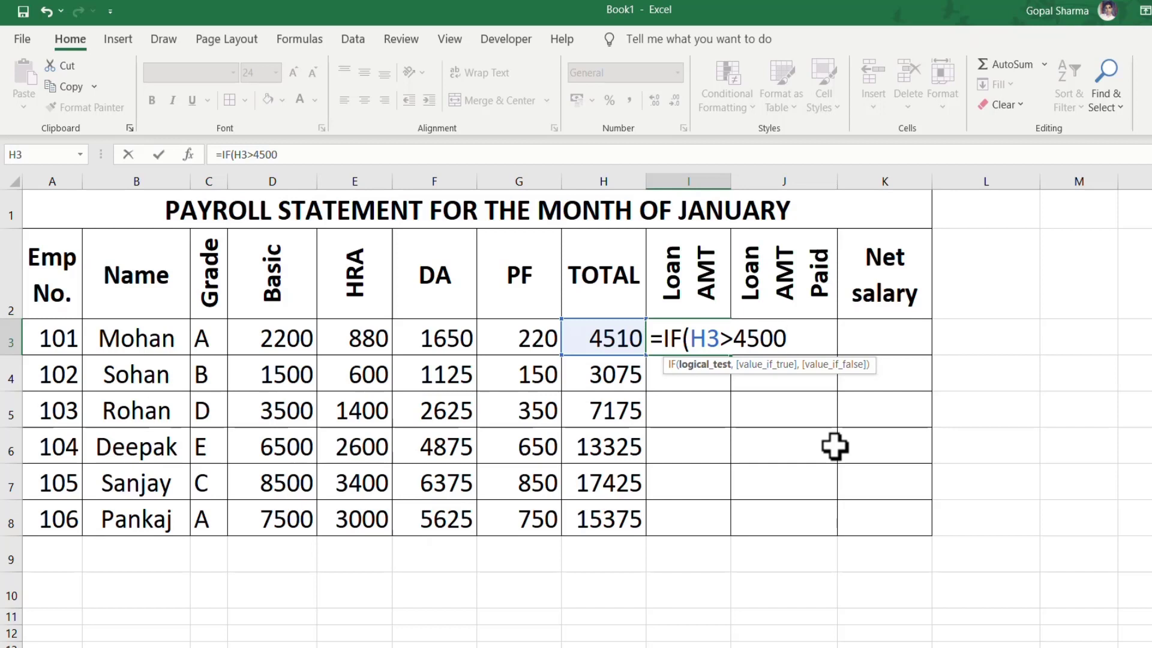
pyautogui.write(',')
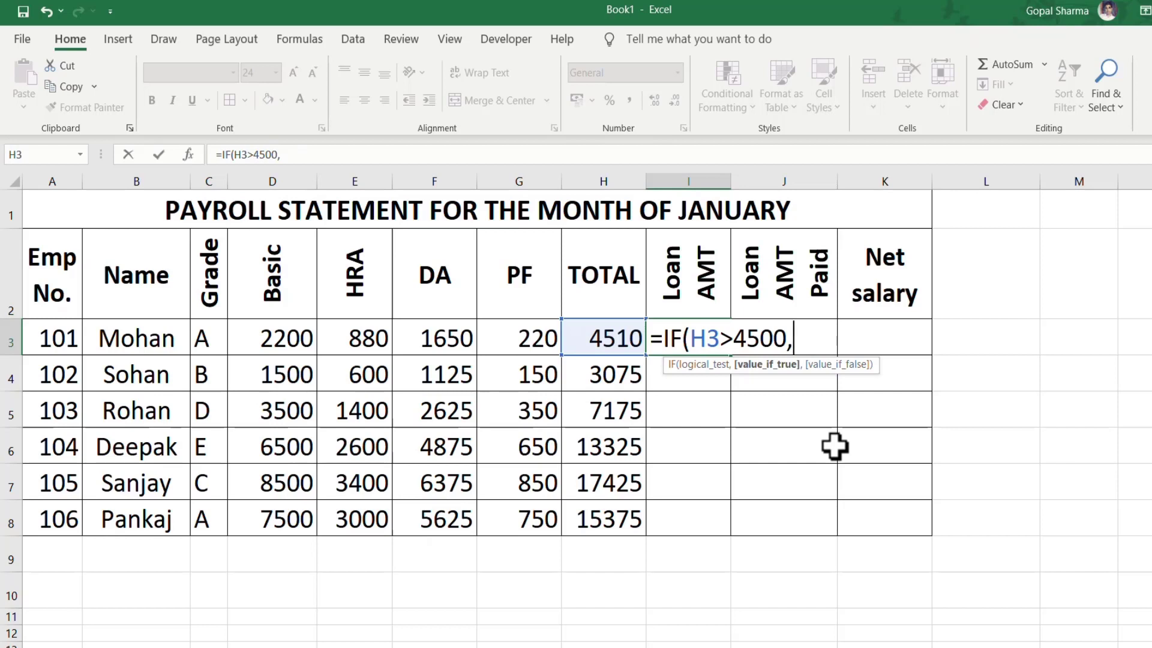
pyautogui.click(604, 337)
pyautogui.write('*')
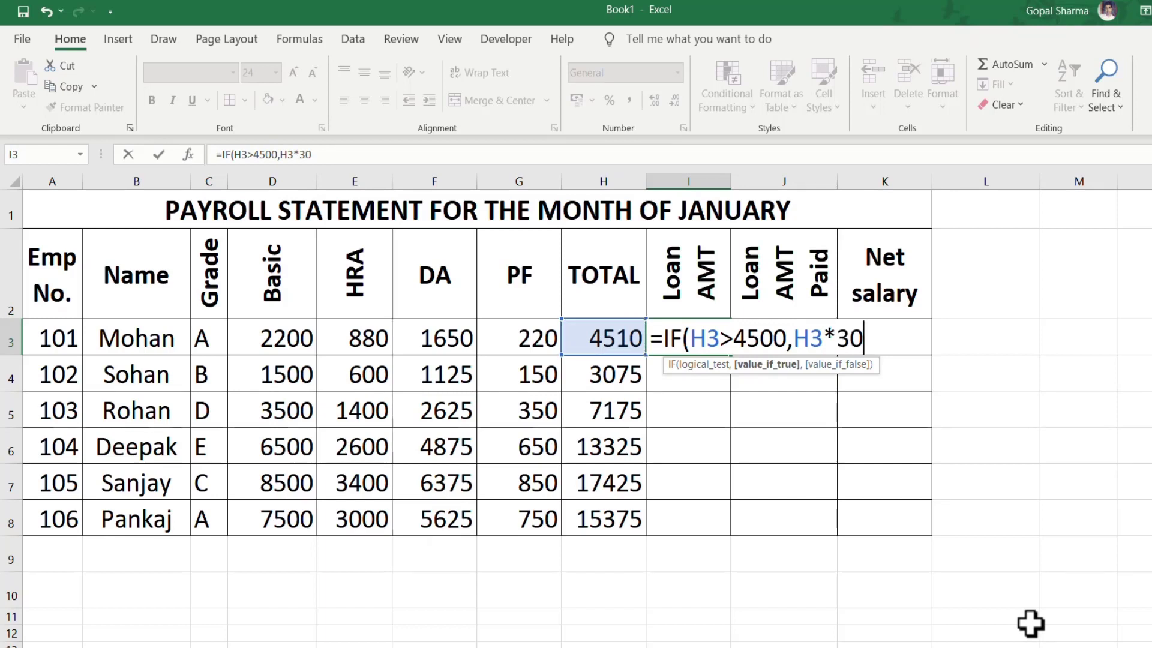
pyautogui.write(',0')
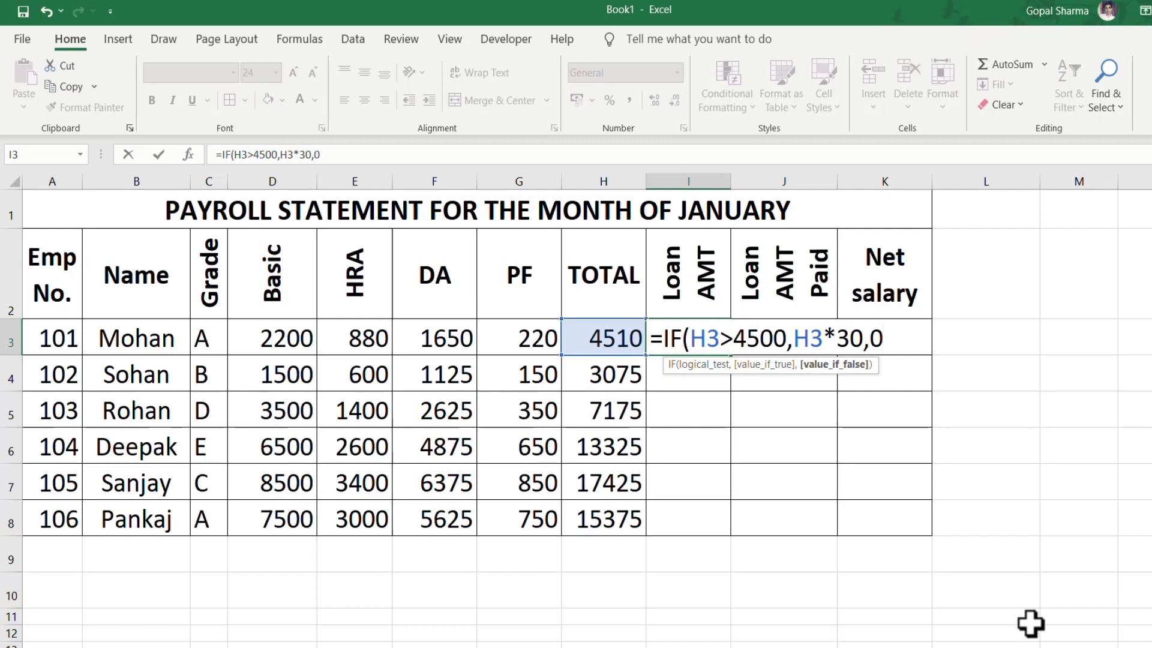
pyautogui.write(')')
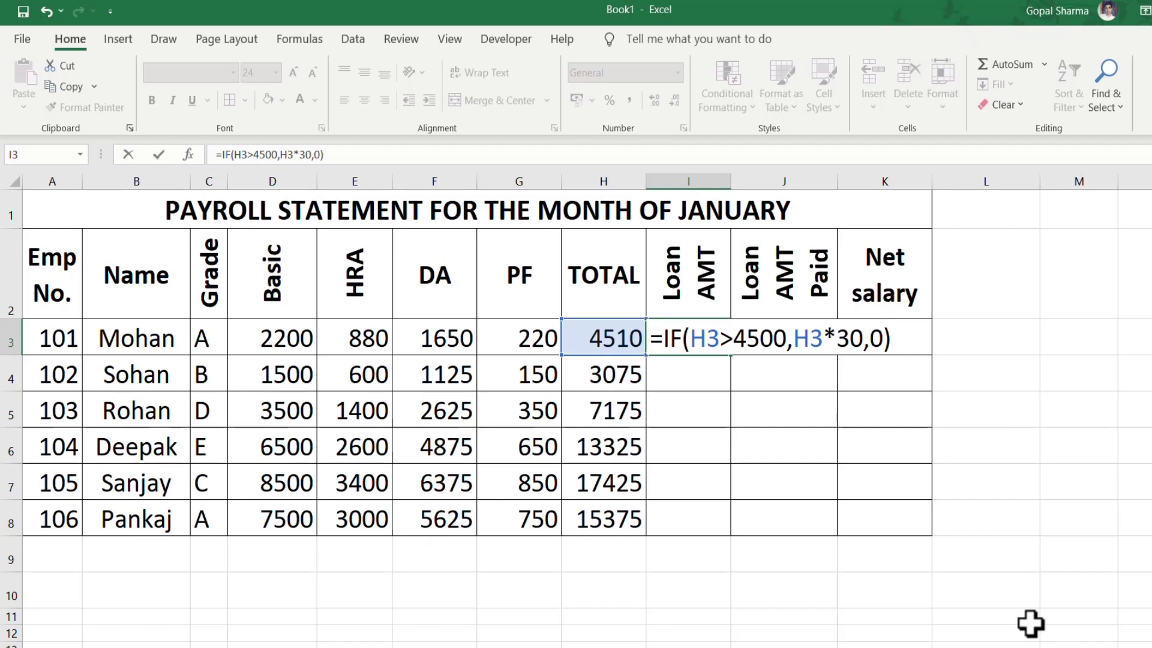
pyautogui.press('Return')
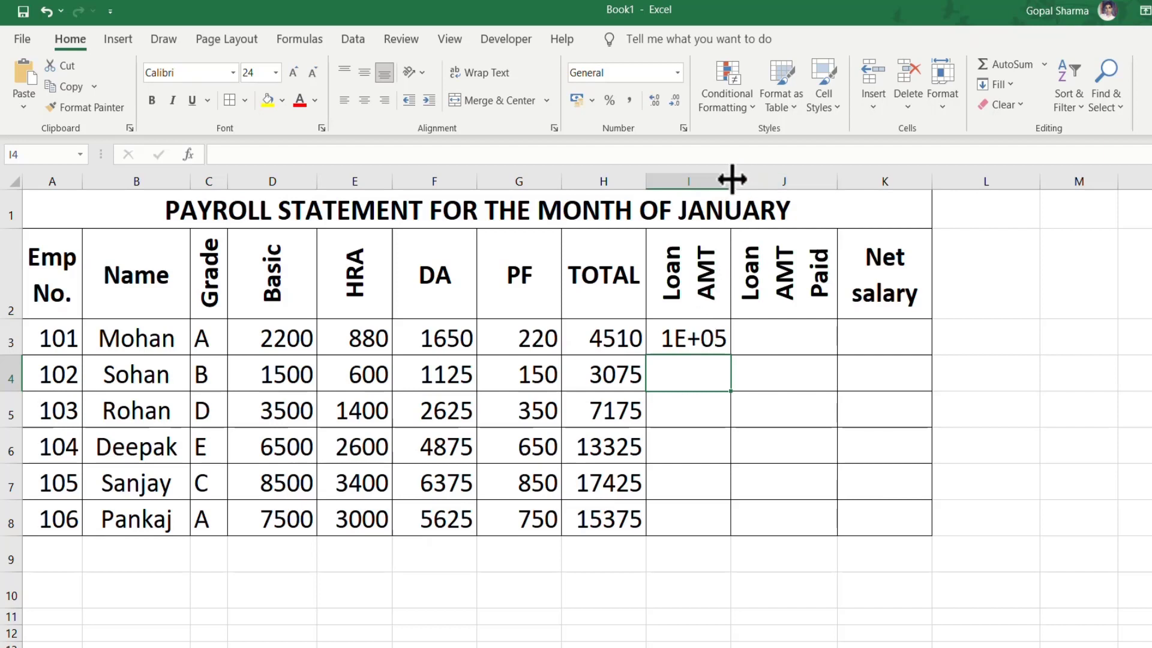
# Widen the Loan AMT column and fill its formula down, giving 135300 to 461250.
pyautogui.moveTo(731, 179); pyautogui.dragTo(789, 179)
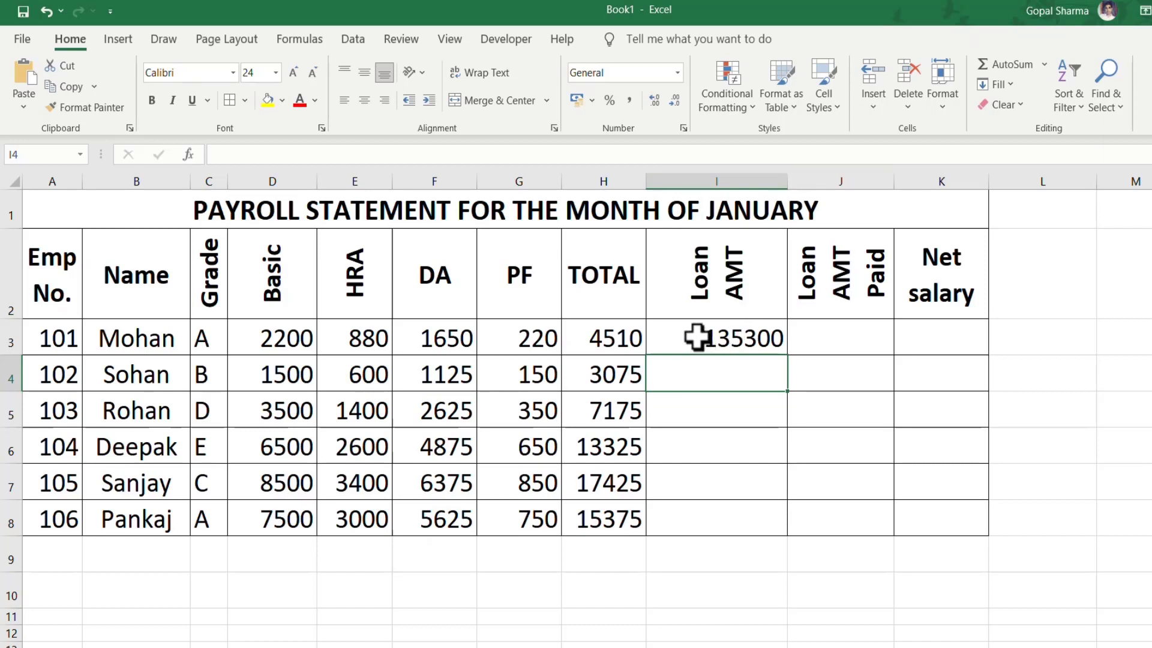
pyautogui.click(763, 336)
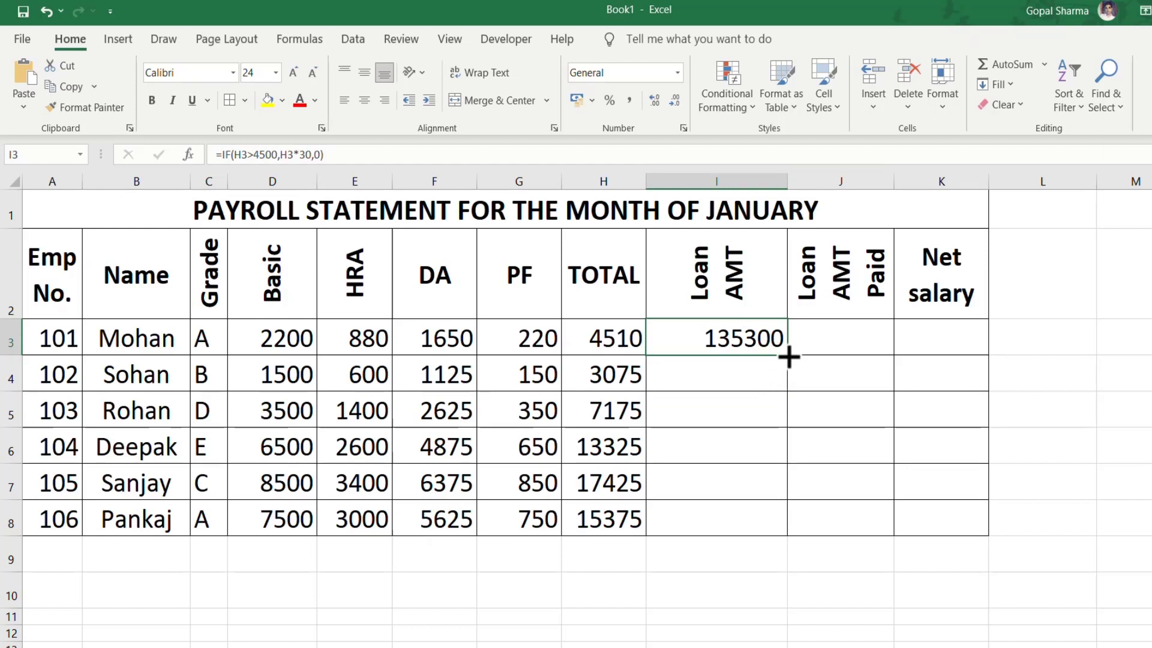
pyautogui.doubleClick(787, 357)
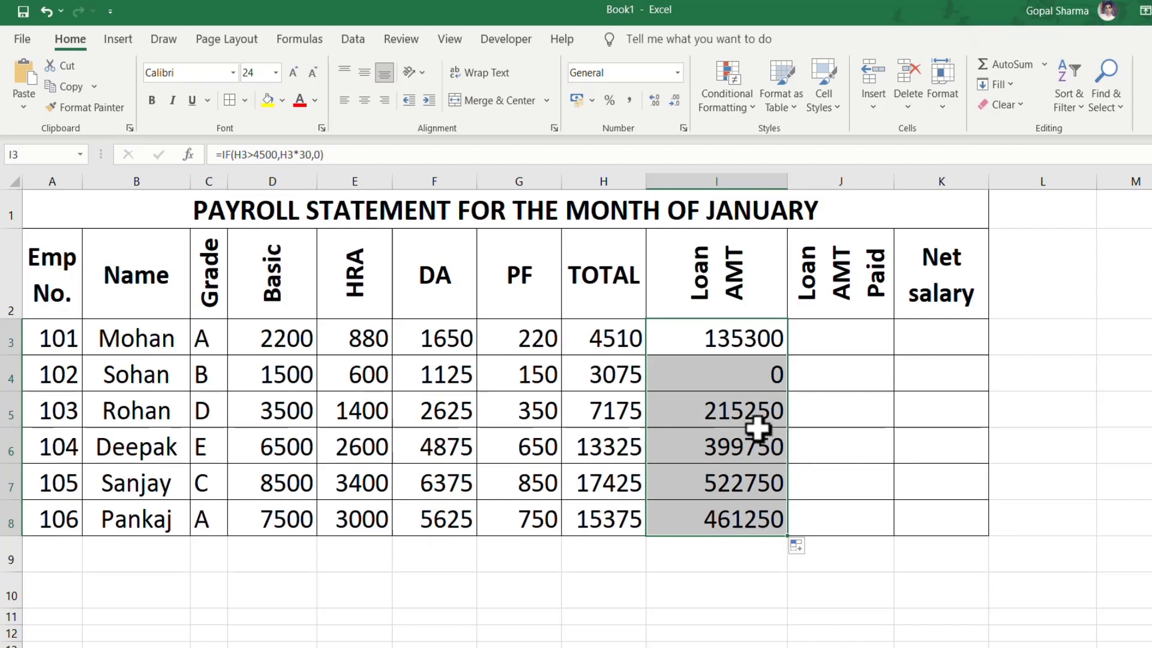
# Inspect the row 4 TOTAL and Loan AMT formulas, then select the first Loan AMT Paid cell.
pyautogui.click(639, 381)
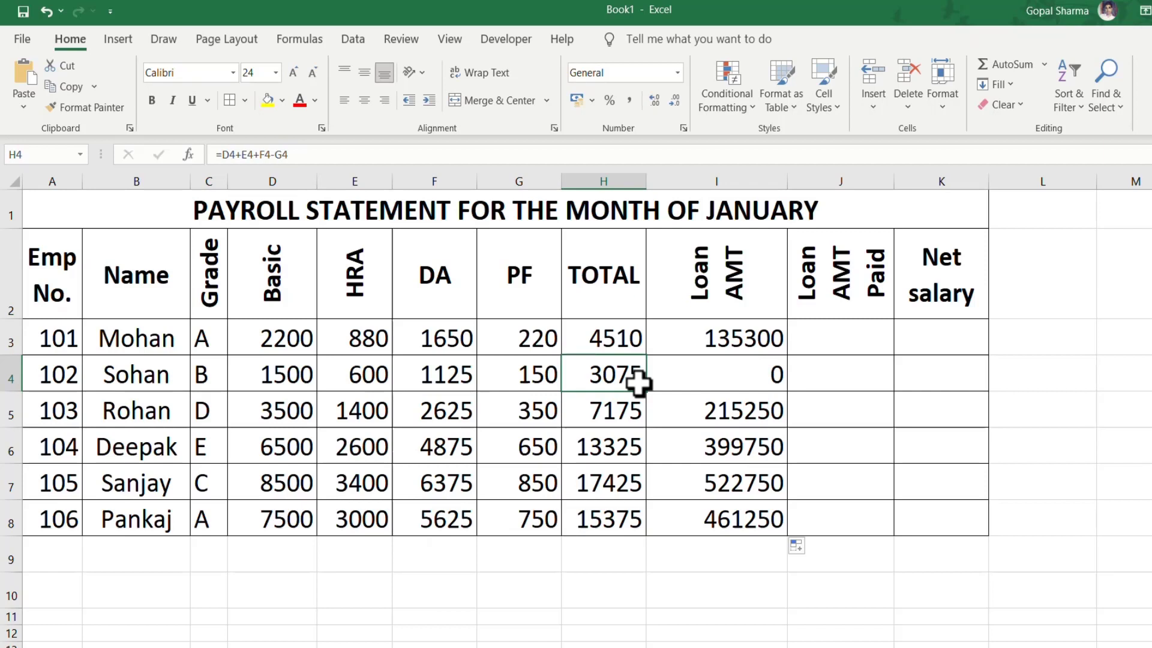
pyautogui.click(735, 369)
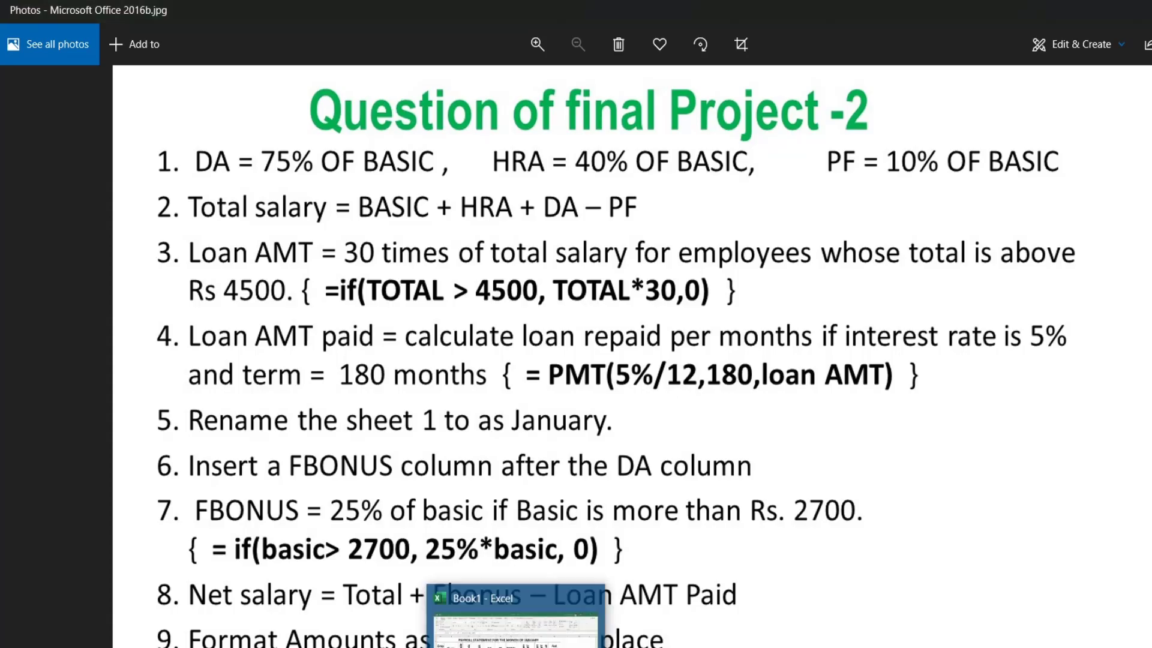
pyautogui.click(498, 624)
pyautogui.click(828, 332)
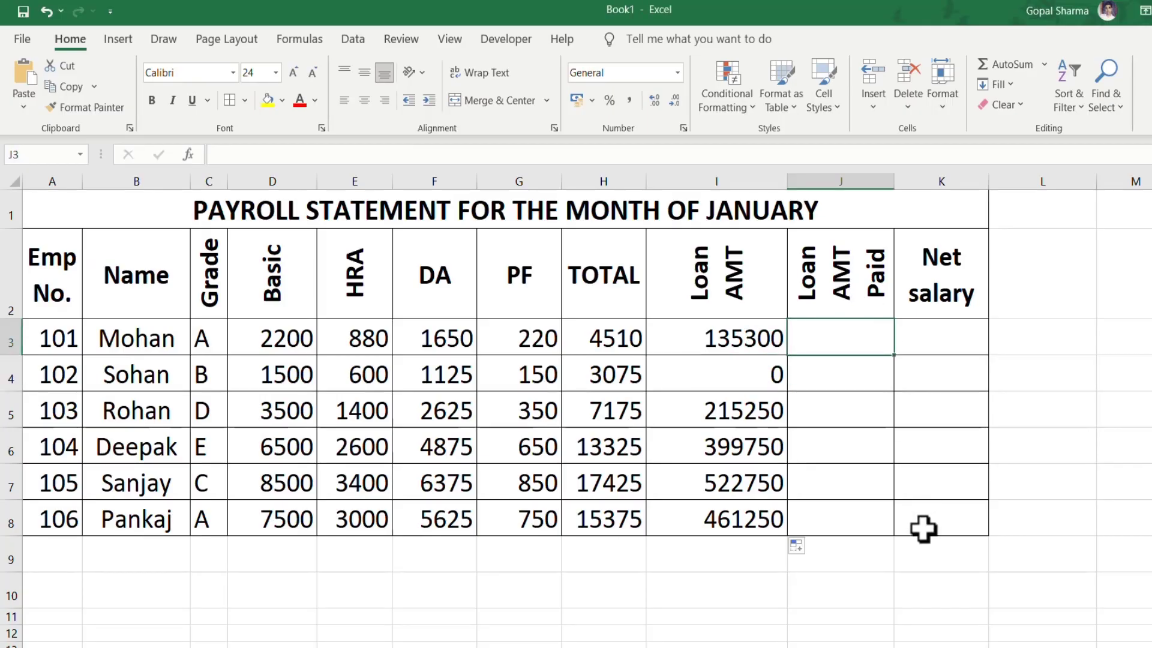
# Enter =PMT(5%/12,180,I3) in the first Loan AMT Paid cell.
pyautogui.write('=')
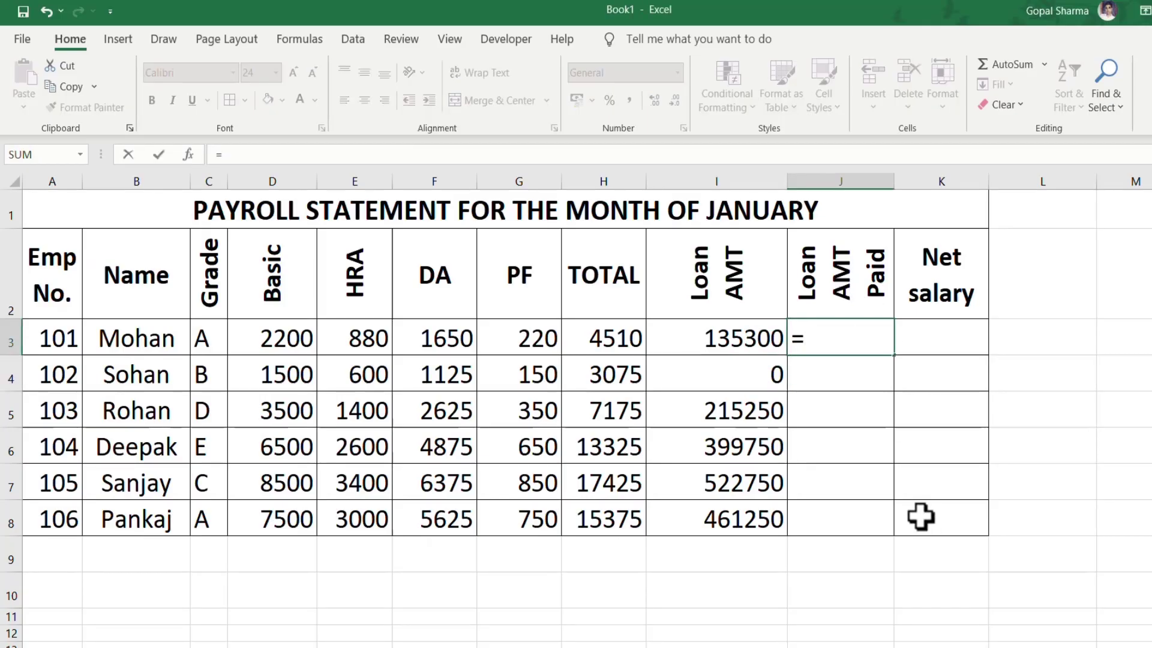
pyautogui.write('pmt')
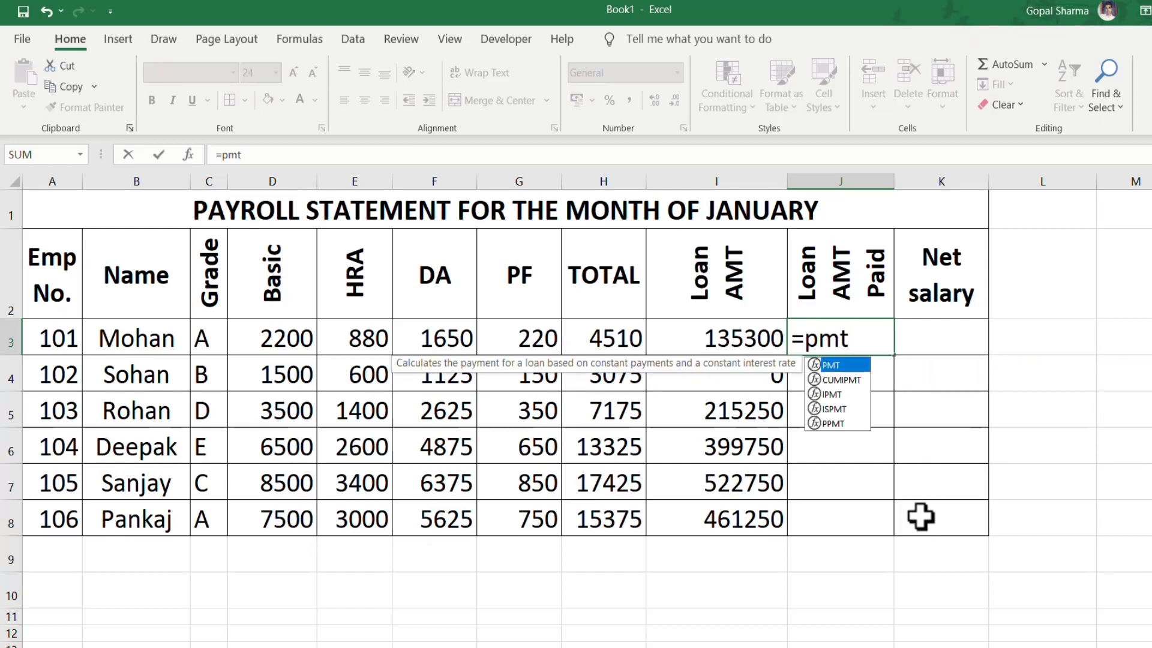
pyautogui.press('Tab')
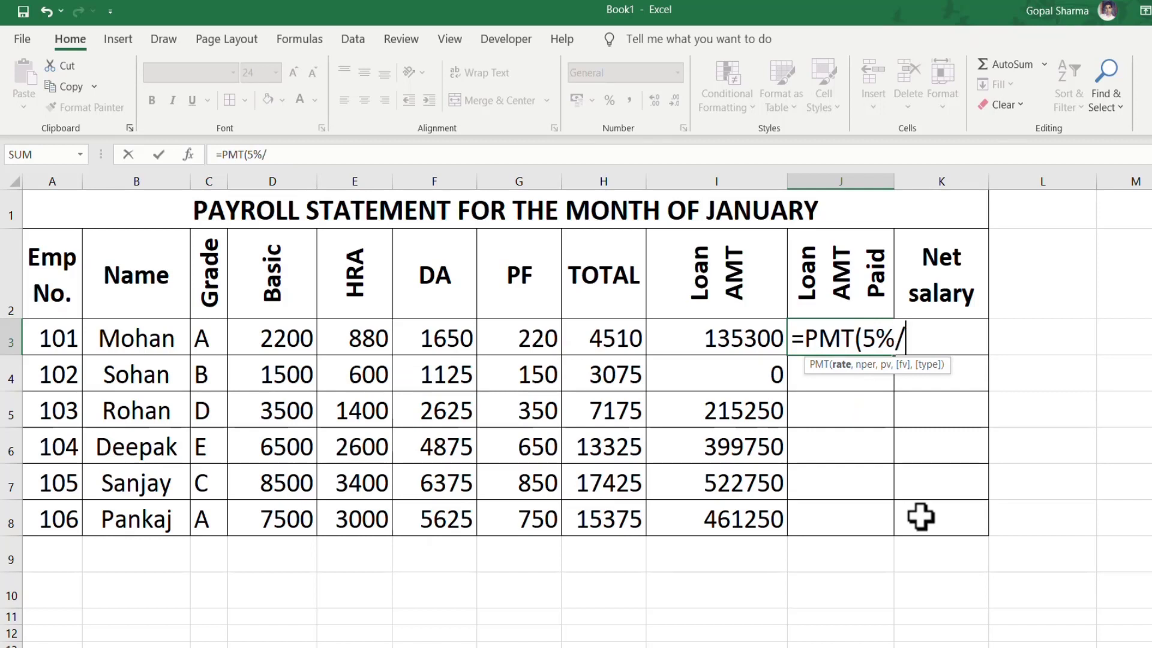
pyautogui.write('12,180')
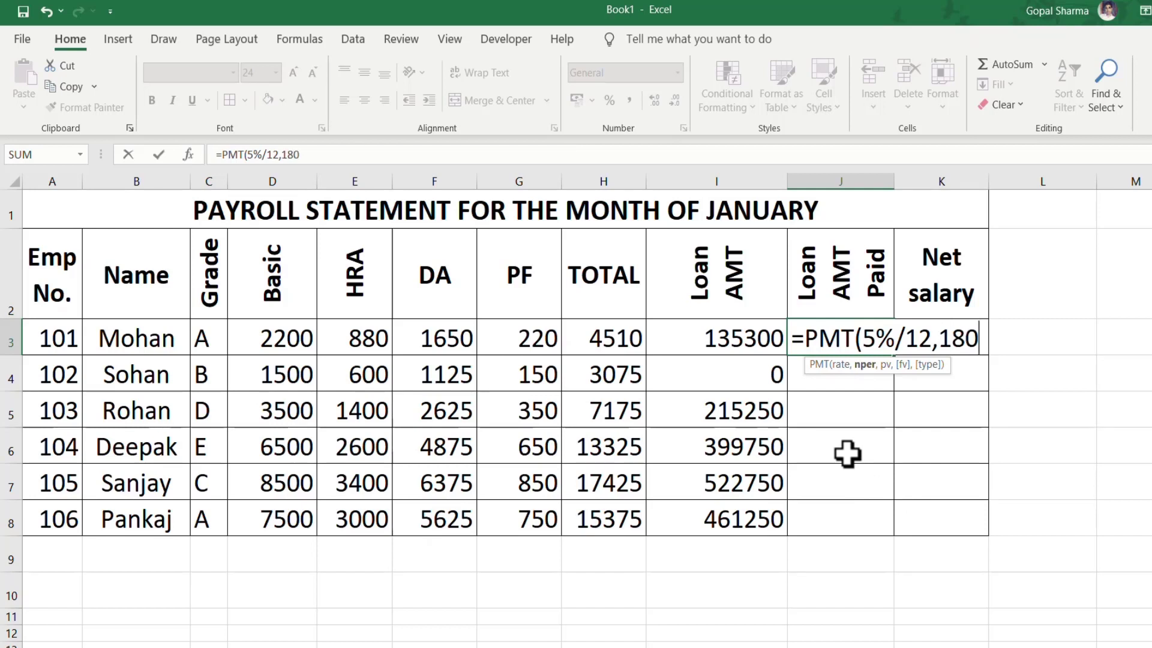
pyautogui.write(',')
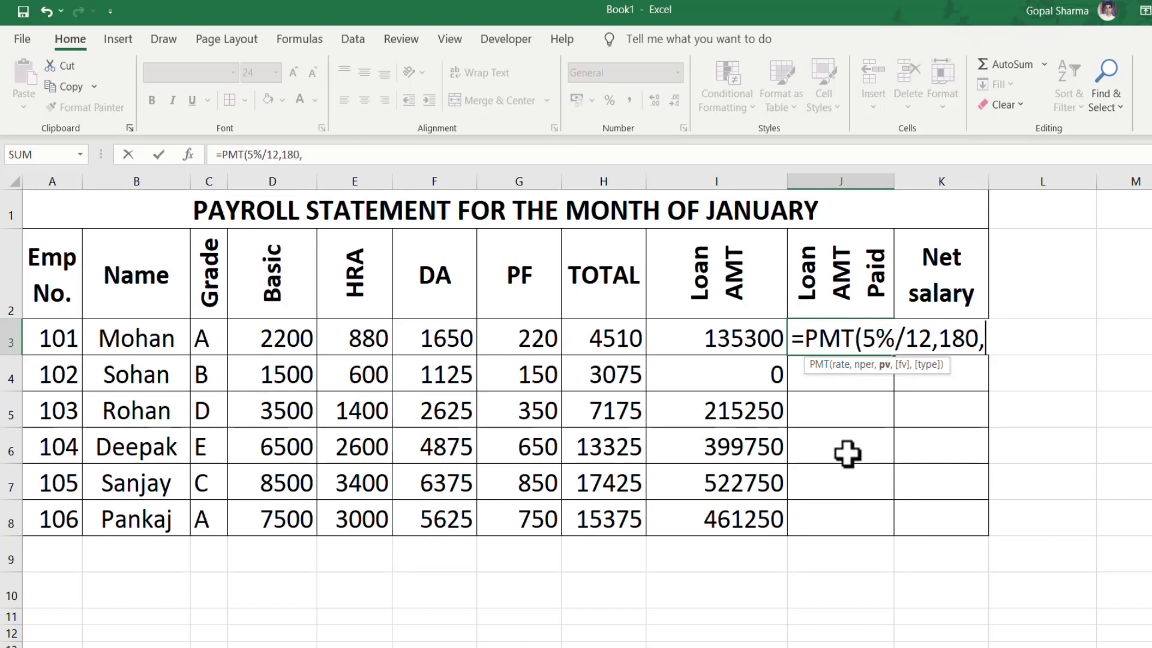
pyautogui.click(718, 339)
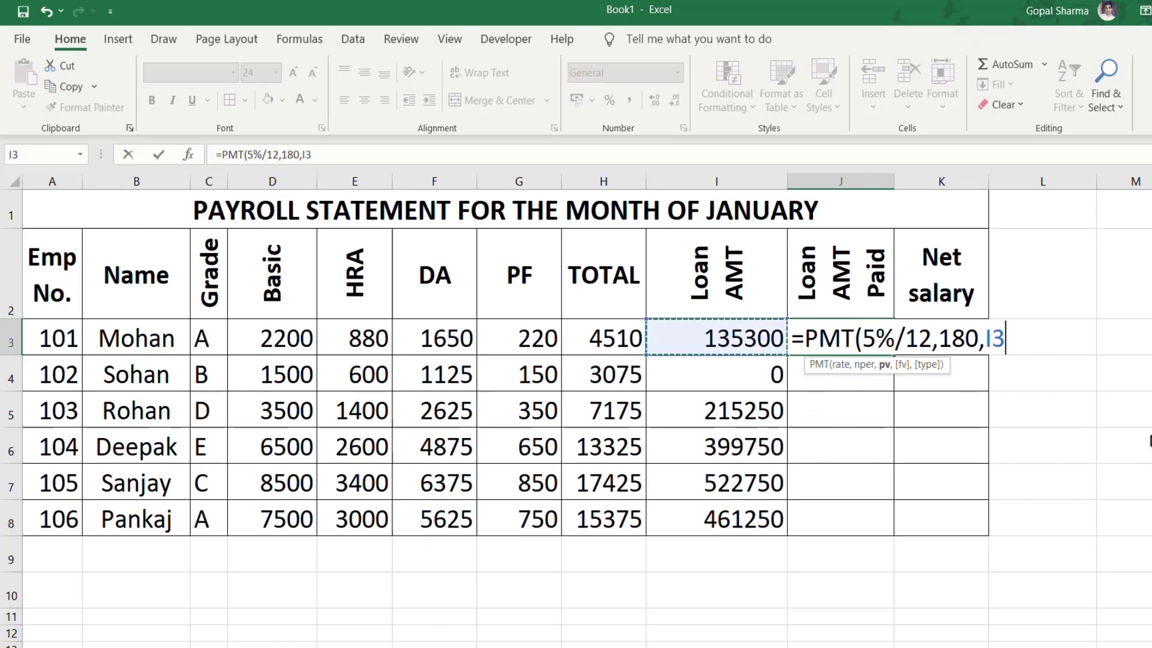
pyautogui.write(')')
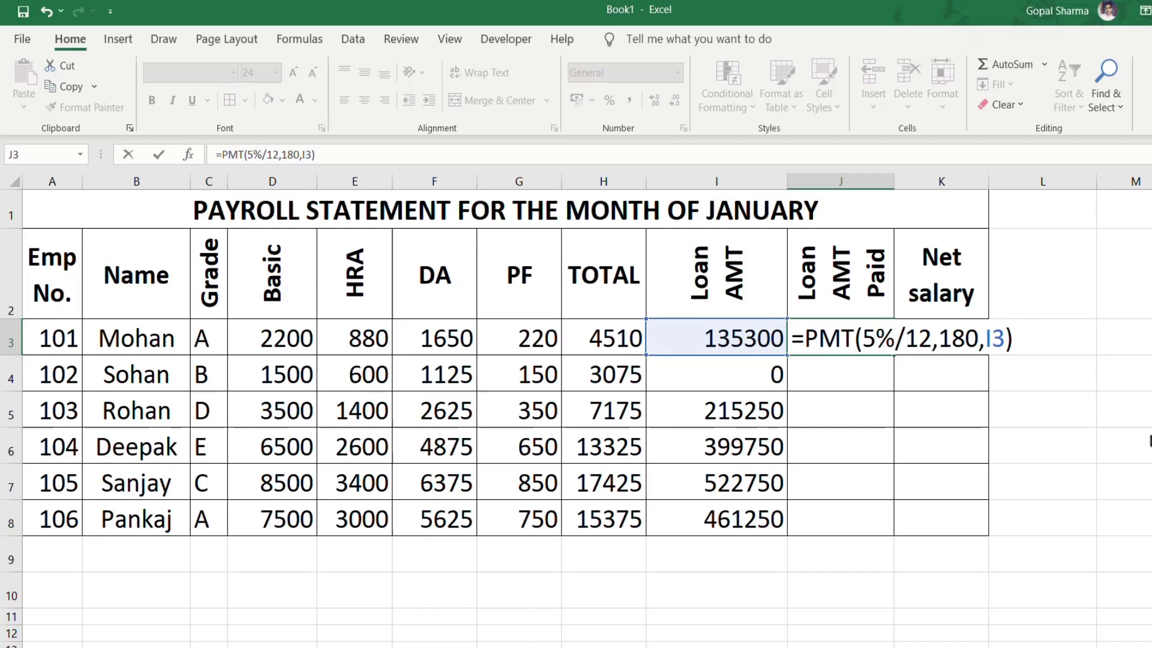
pyautogui.press('Return')
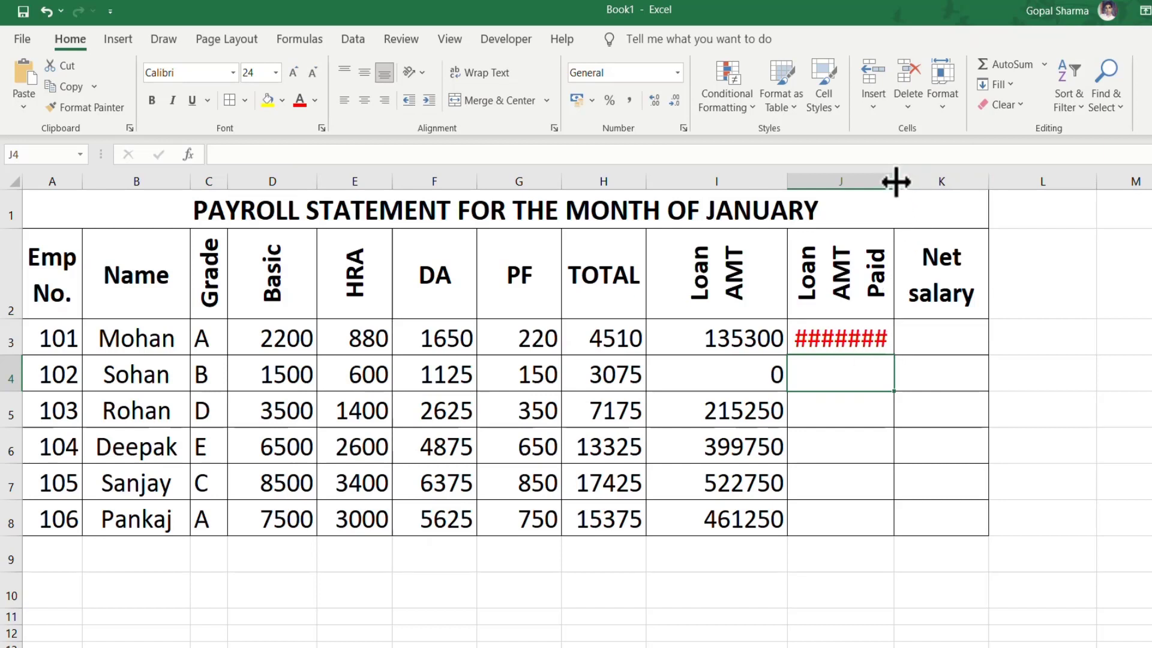
# Autofit column J and fill the repayment formula to J8 (₹ -1,069.94 to ₹ -3,647.54).
pyautogui.doubleClick(894, 178)
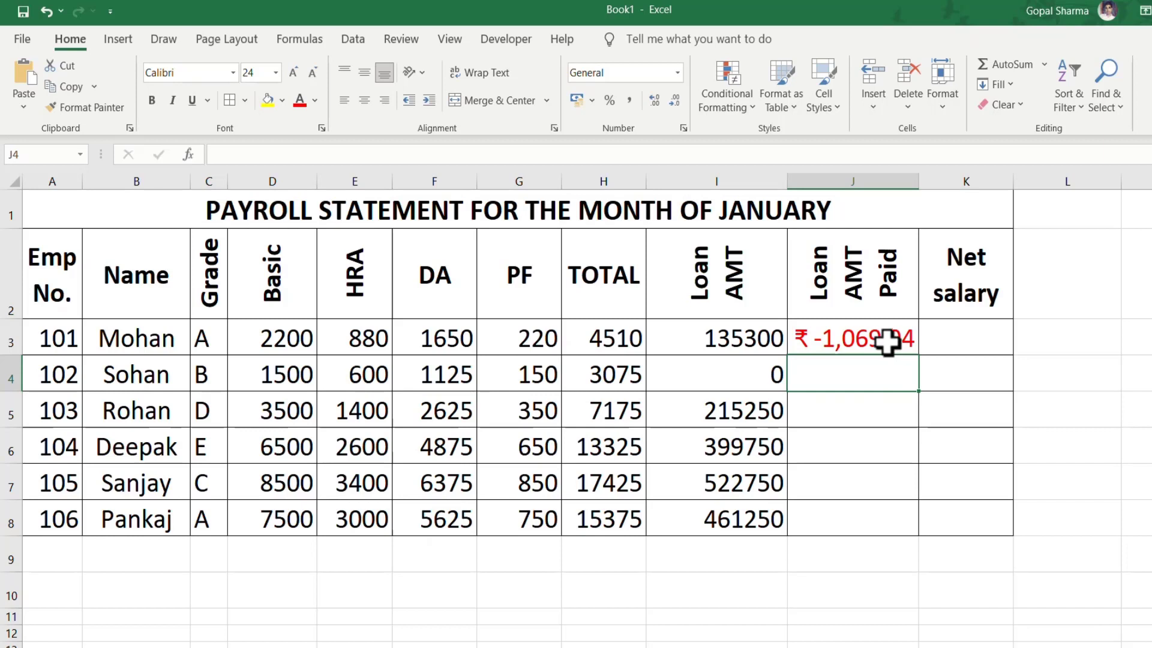
pyautogui.click(839, 341)
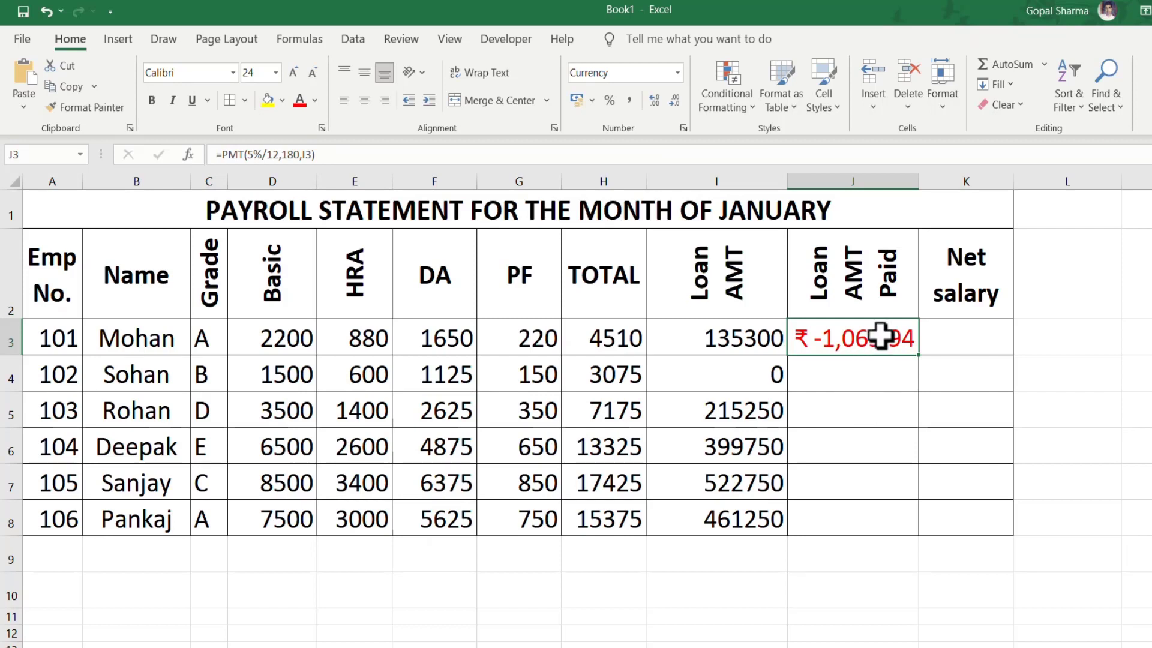
pyautogui.doubleClick(921, 359)
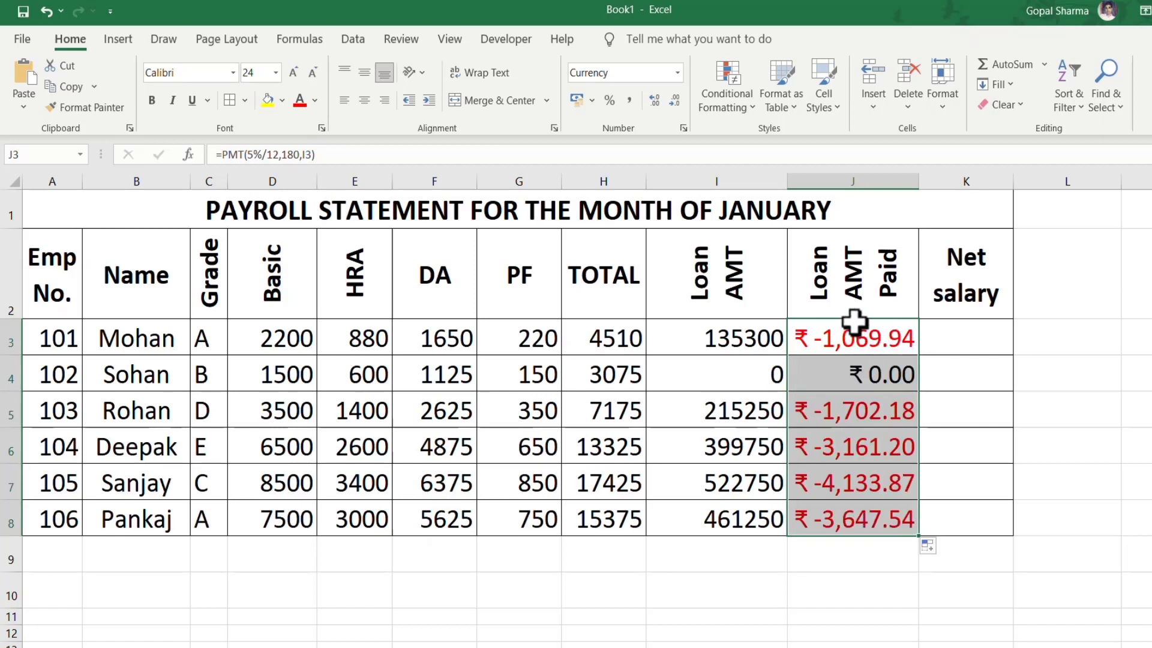
pyautogui.click(871, 511)
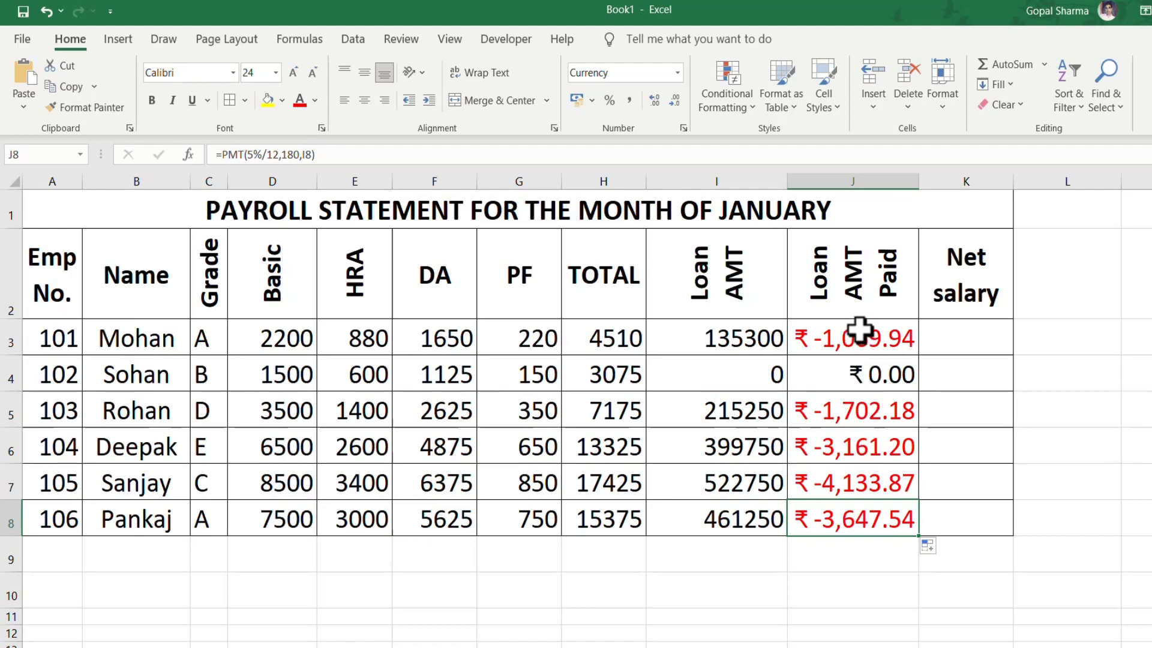
pyautogui.click(956, 340)
pyautogui.hotkey('alt', 'Tab')
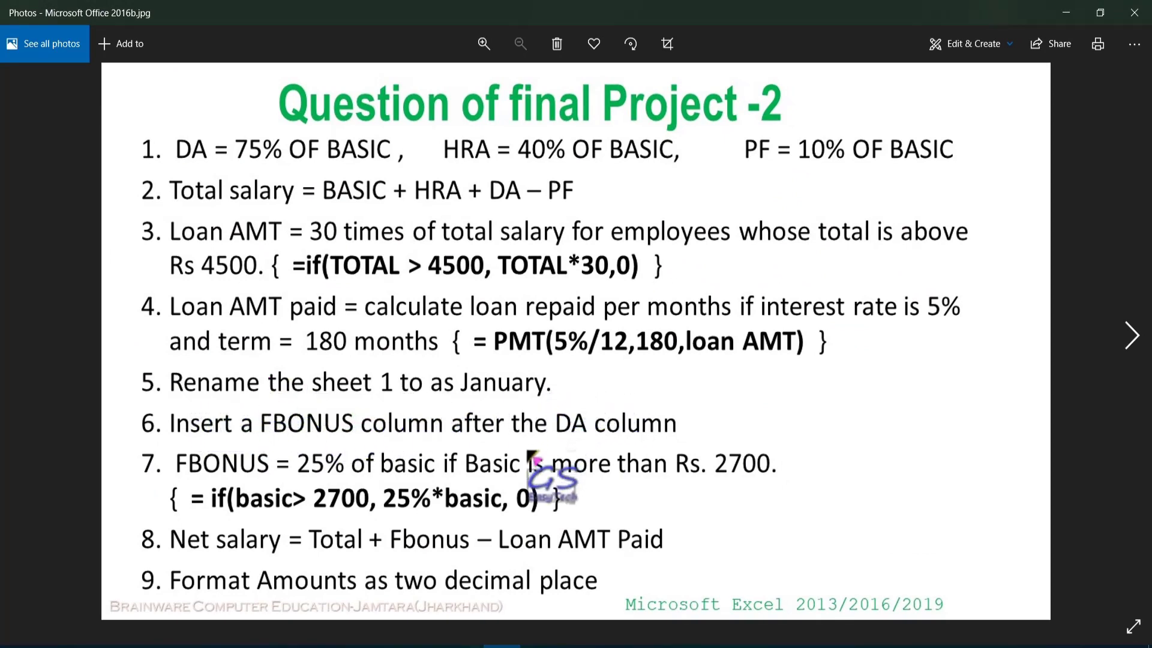
# Switch from the Photos question list back to the Excel payroll workbook.
pyautogui.click(464, 646)
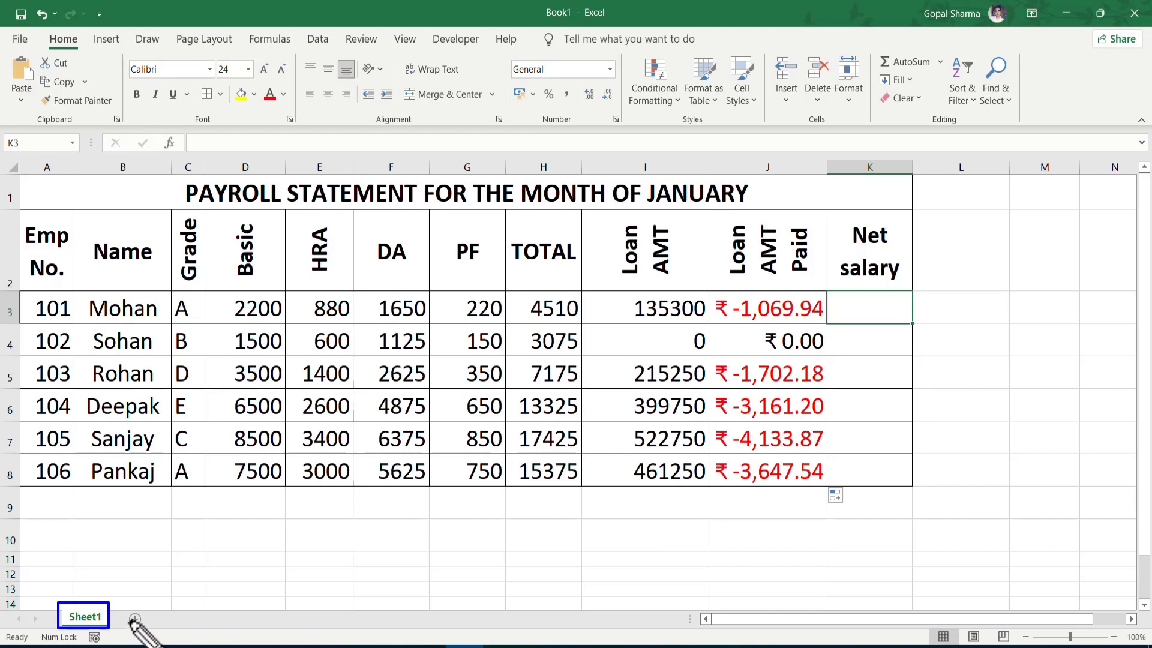
# Rename the Sheet1 worksheet tab to January, then bring the project question image back up.
pyautogui.rightClick(94, 622)
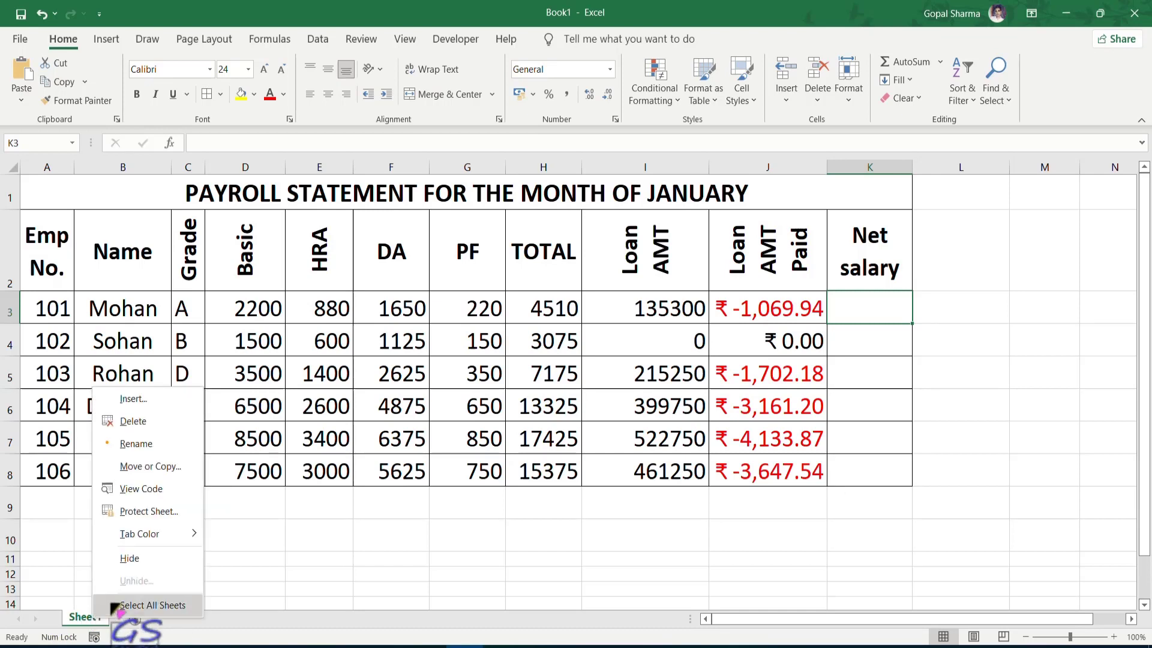
pyautogui.click(138, 443)
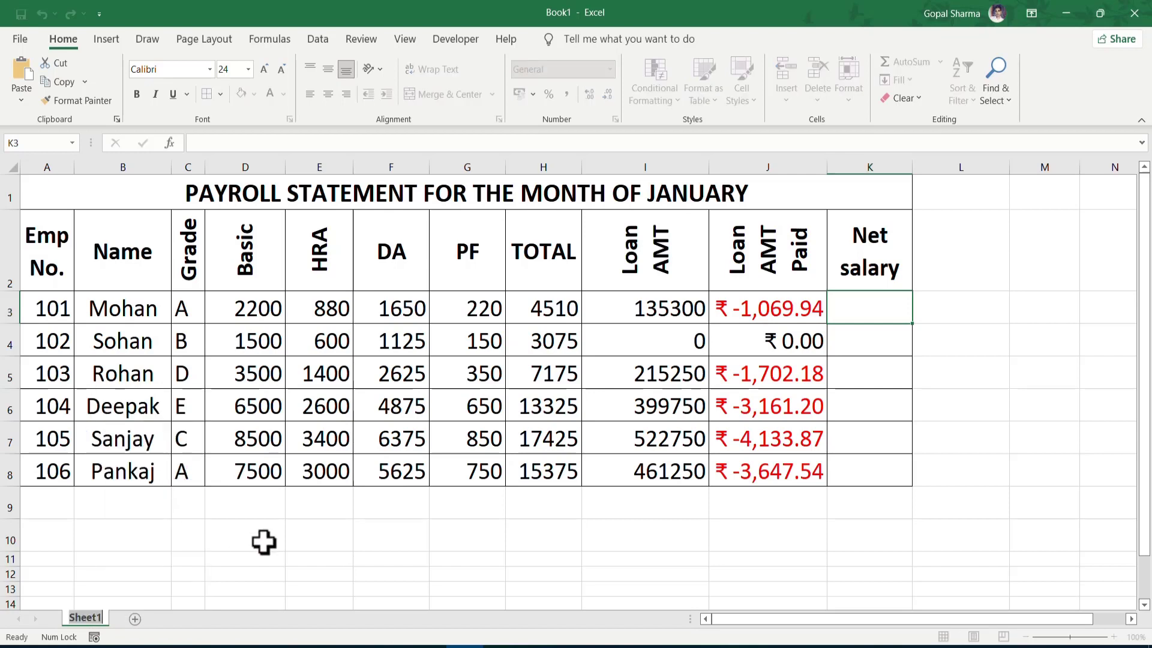
pyautogui.write('January')
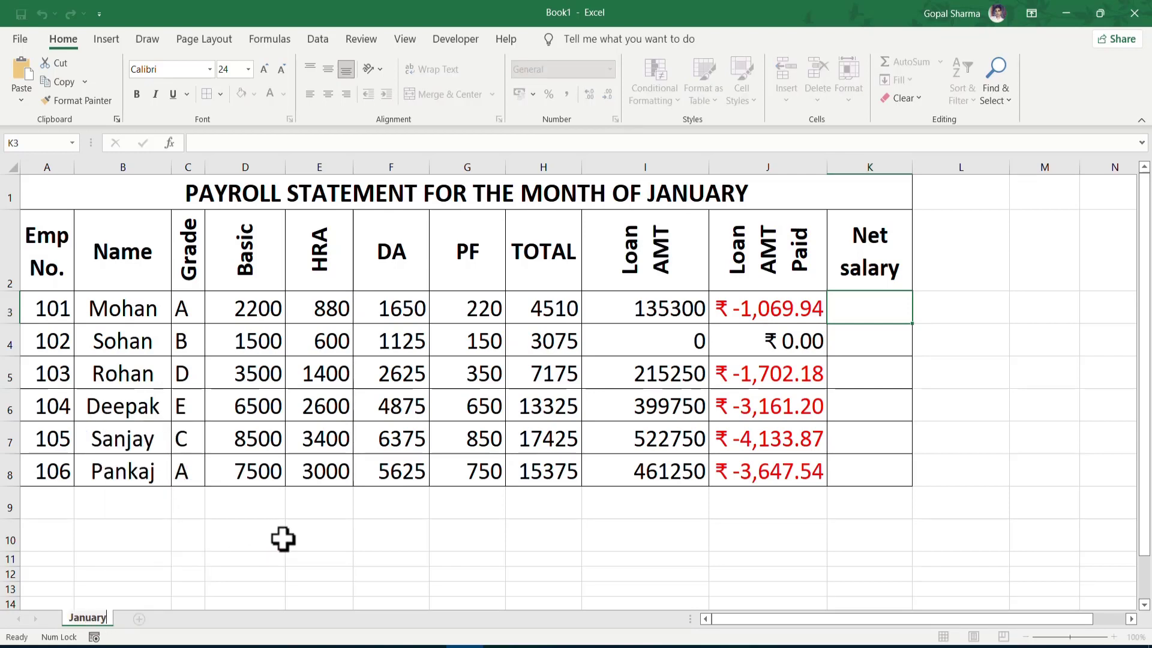
pyautogui.press('Return')
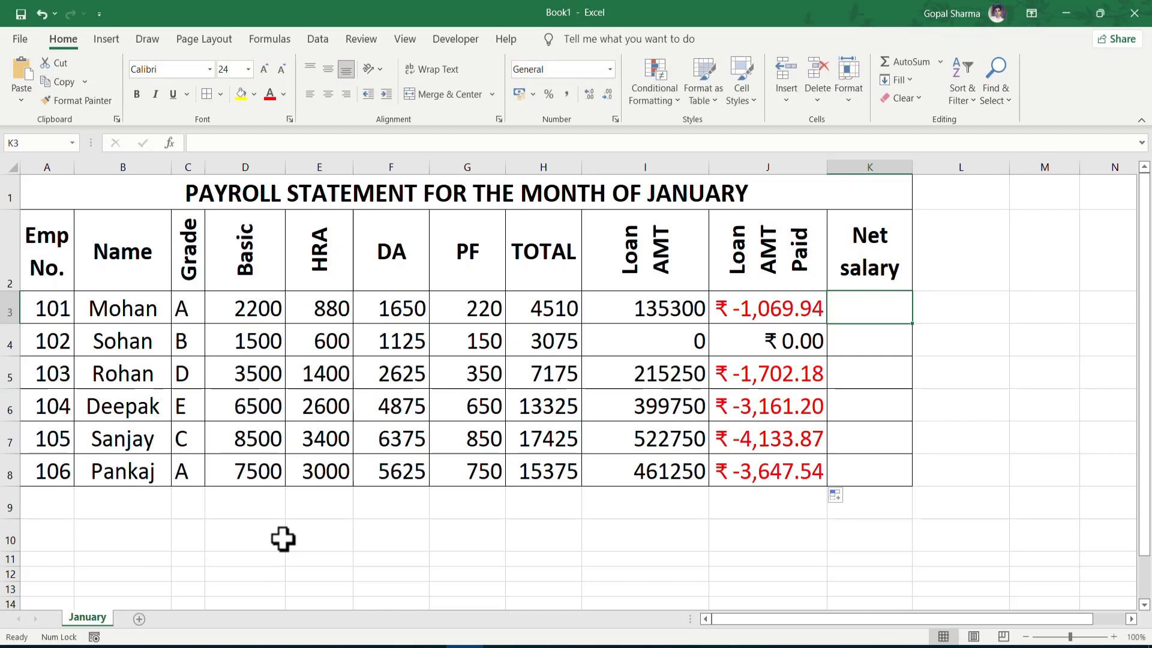
pyautogui.hotkey('alt', 'Tab')
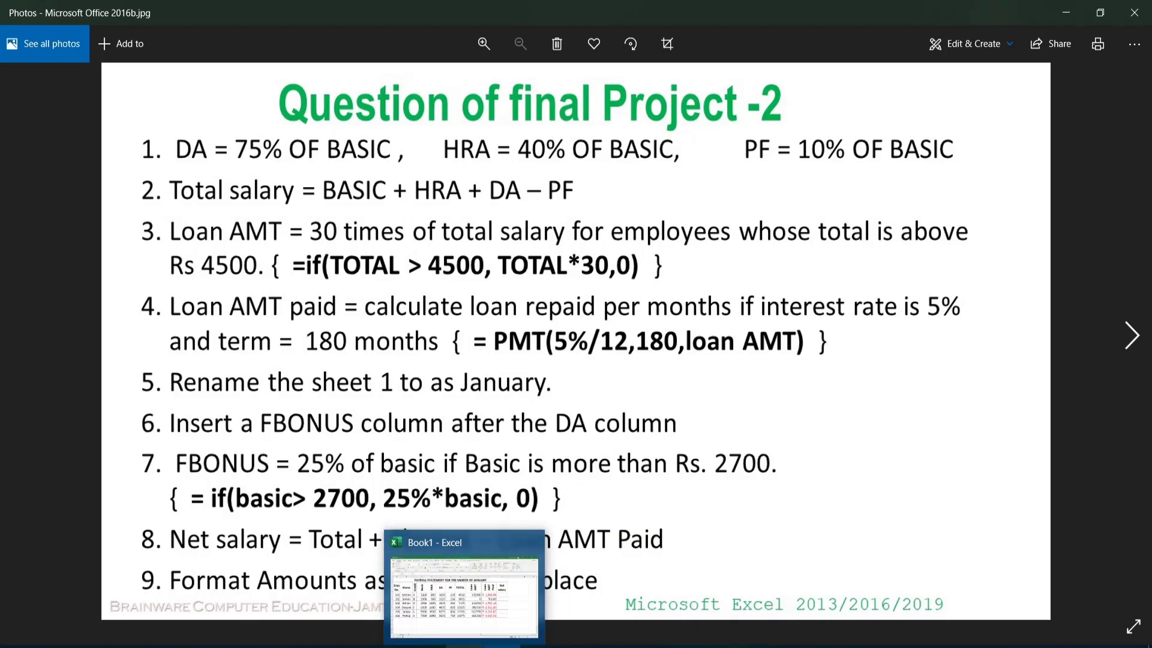
# Return to the Excel payroll sheet and open the context menu for column G (PF).
pyautogui.click(464, 645)
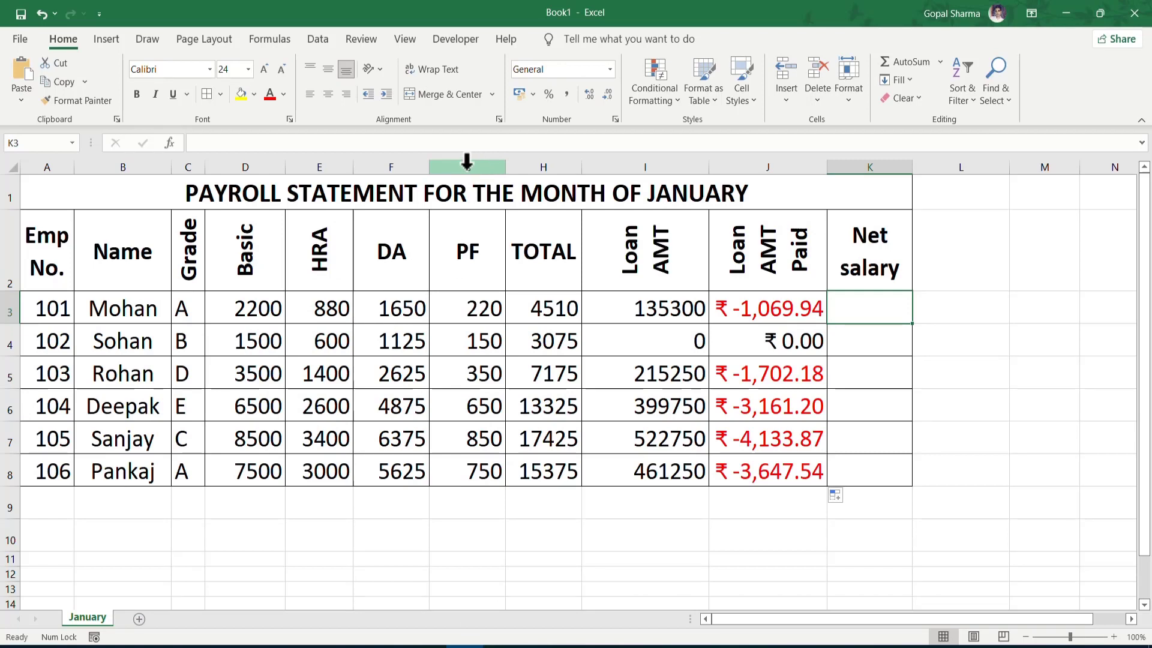
pyautogui.rightClick(469, 162)
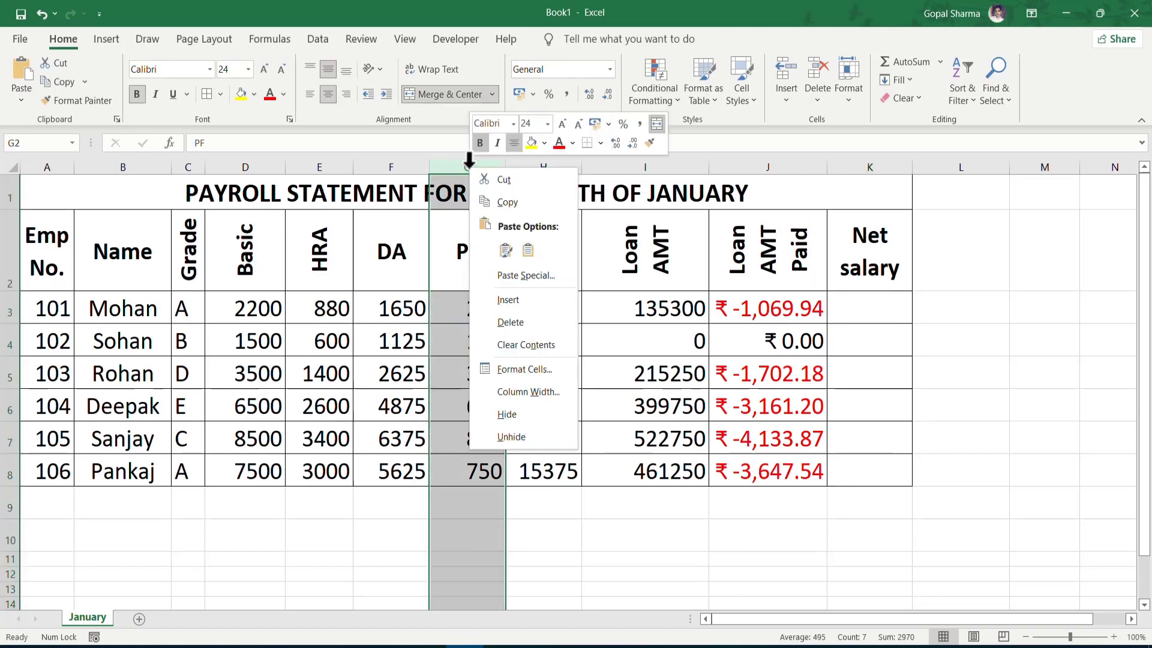
# Insert a blank column before PF and enter the heading FBONUS in G2.
pyautogui.click(507, 298)
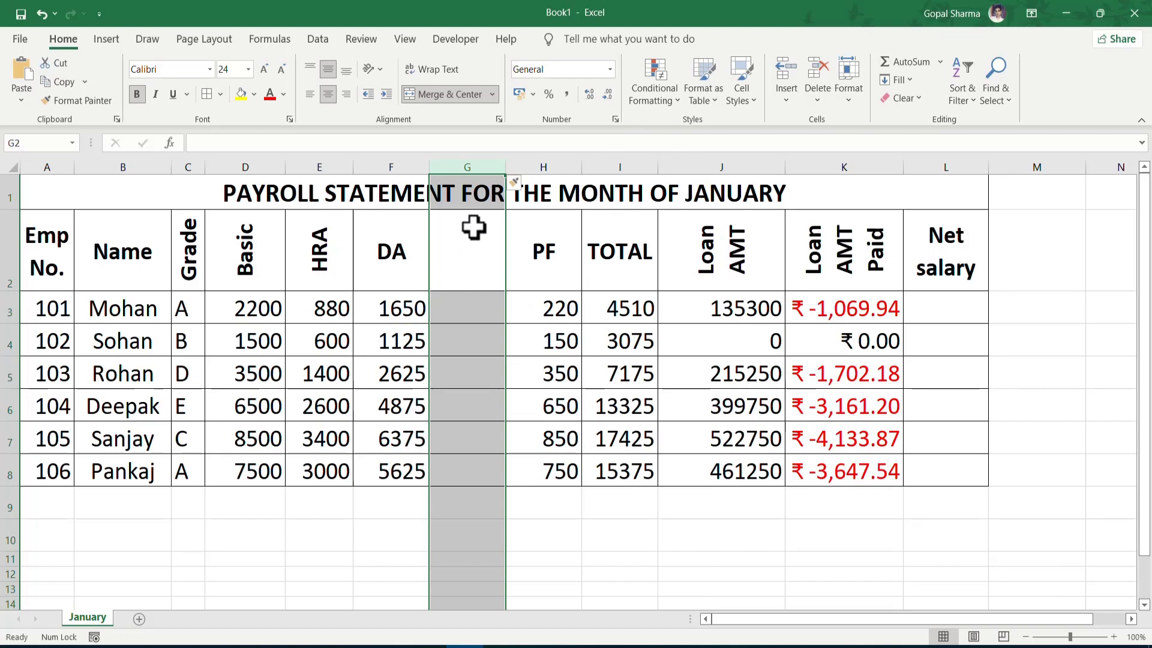
pyautogui.click(467, 265)
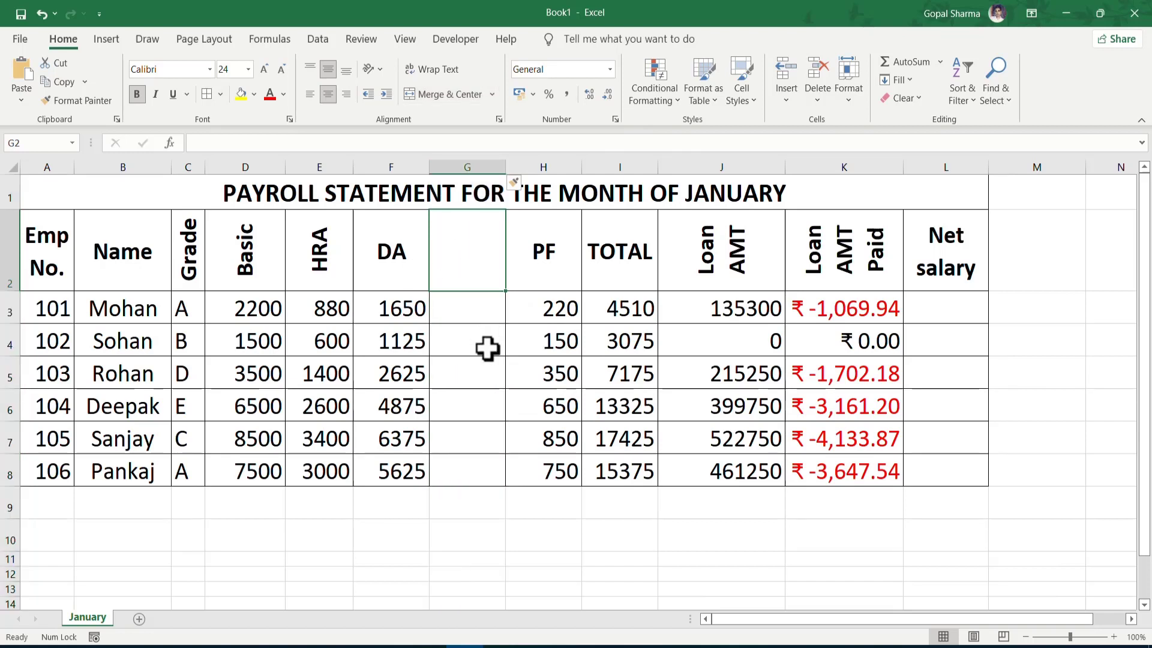
pyautogui.write('F')
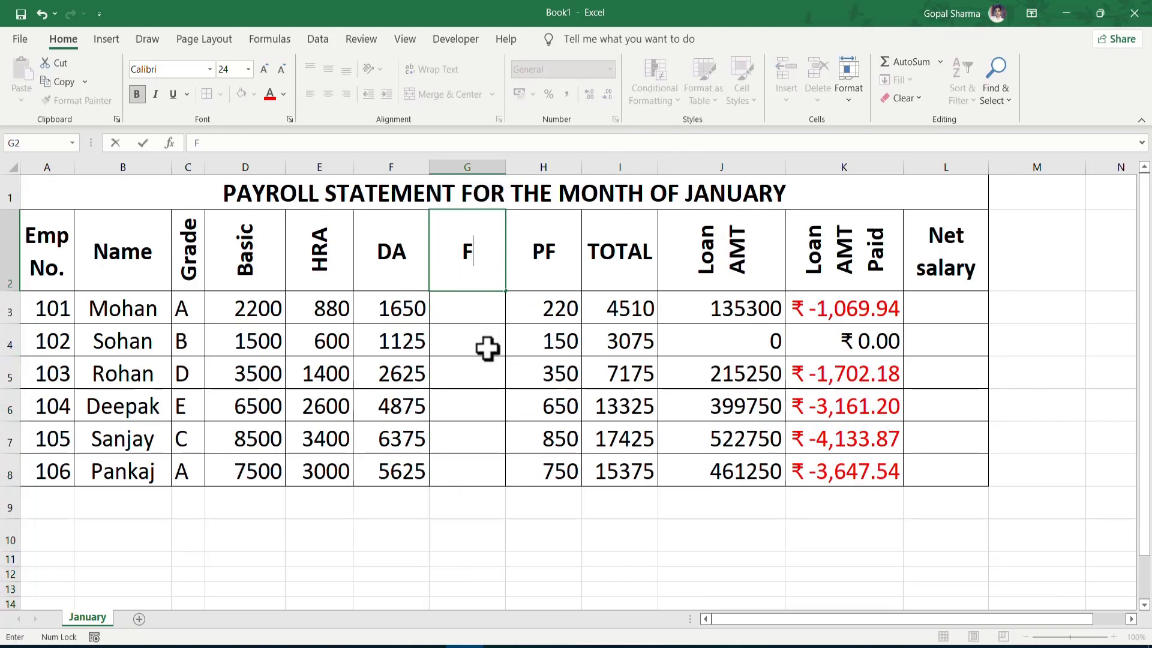
pyautogui.write('BONUS')
pyautogui.press('Return')
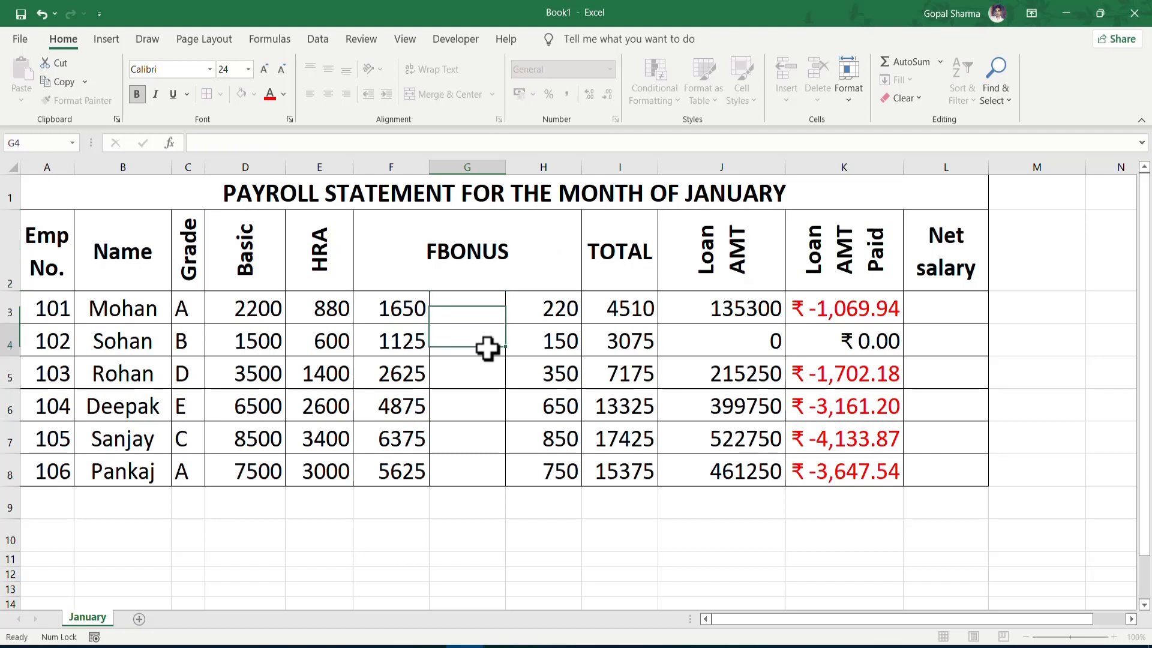
# Rotate the FBONUS heading to read upward and make row 2 about 87 points tall.
pyautogui.click(475, 252)
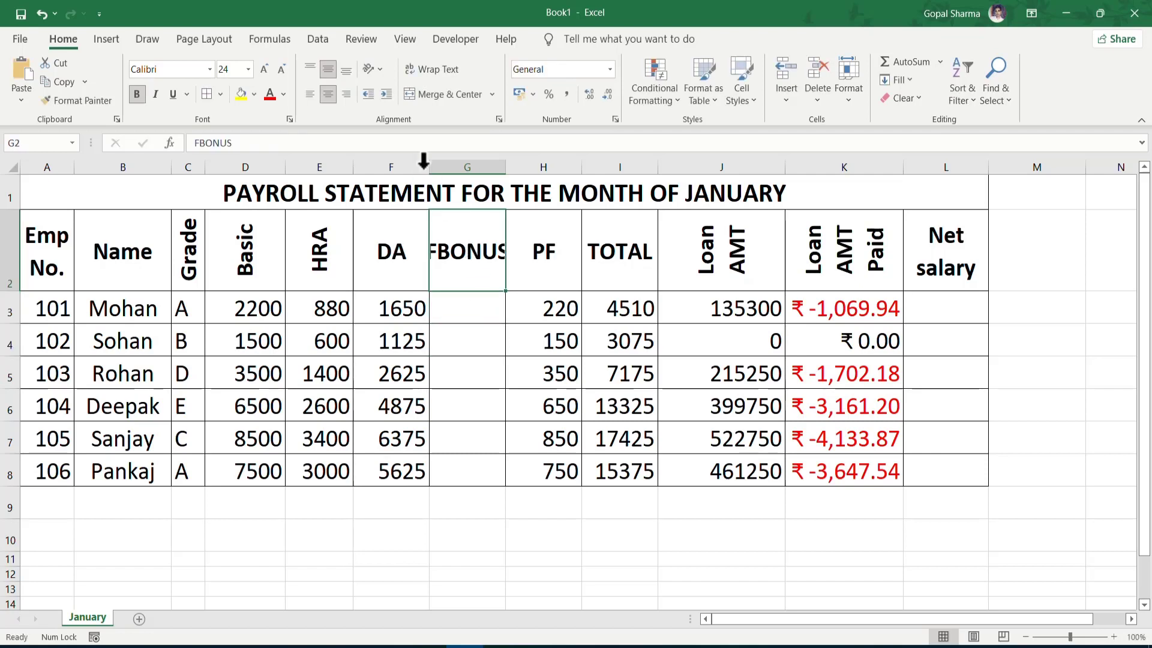
pyautogui.click(372, 69)
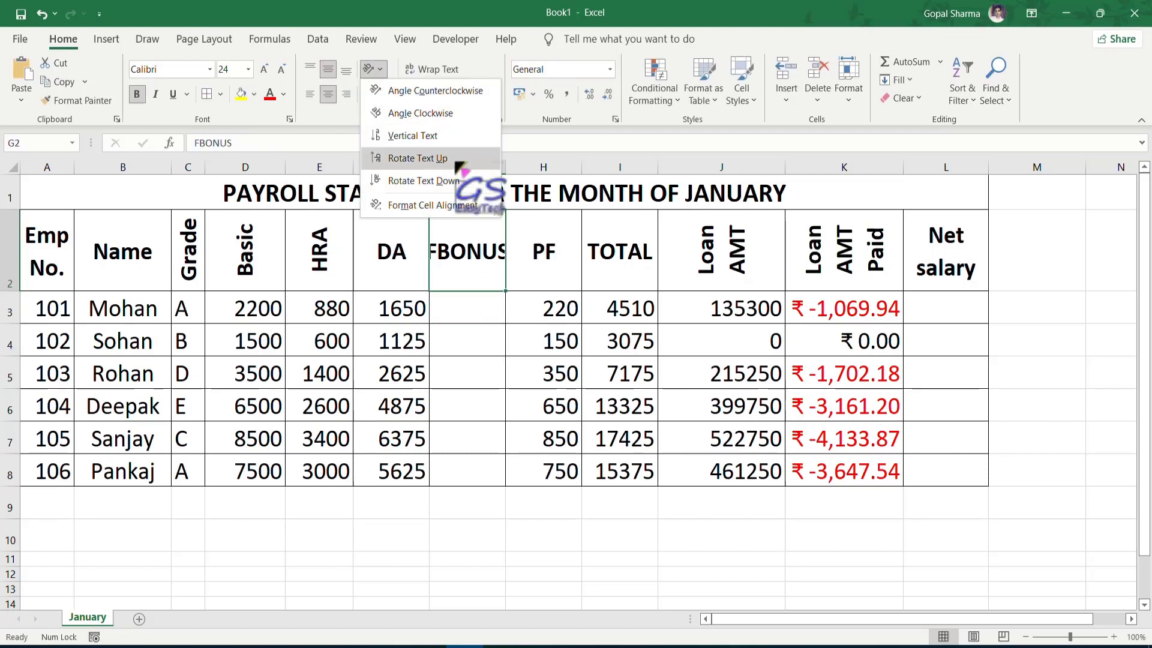
pyautogui.click(457, 159)
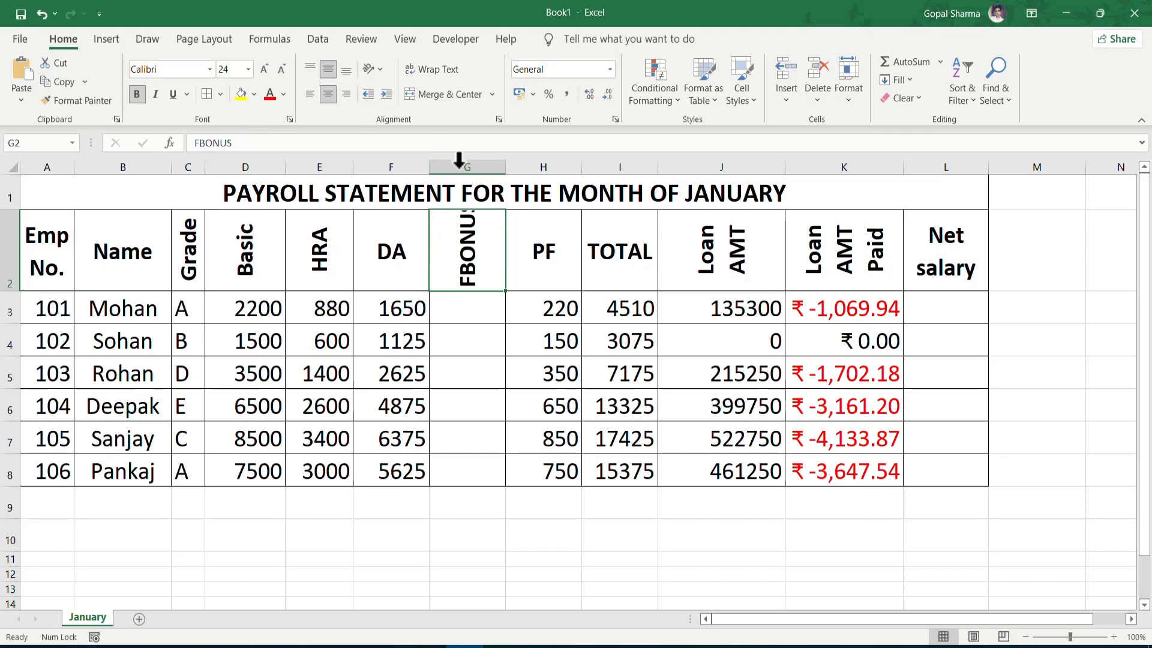
pyautogui.moveTo(19, 291); pyautogui.dragTo(20, 309)
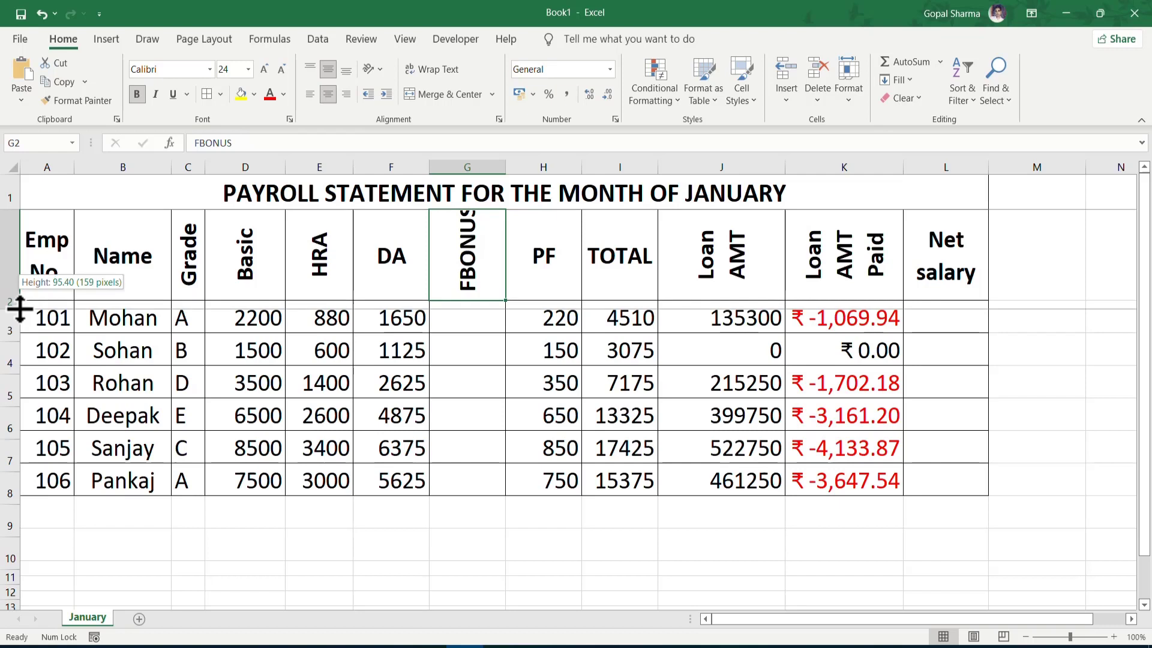
pyautogui.click(488, 329)
pyautogui.click(501, 646)
pyautogui.write('=')
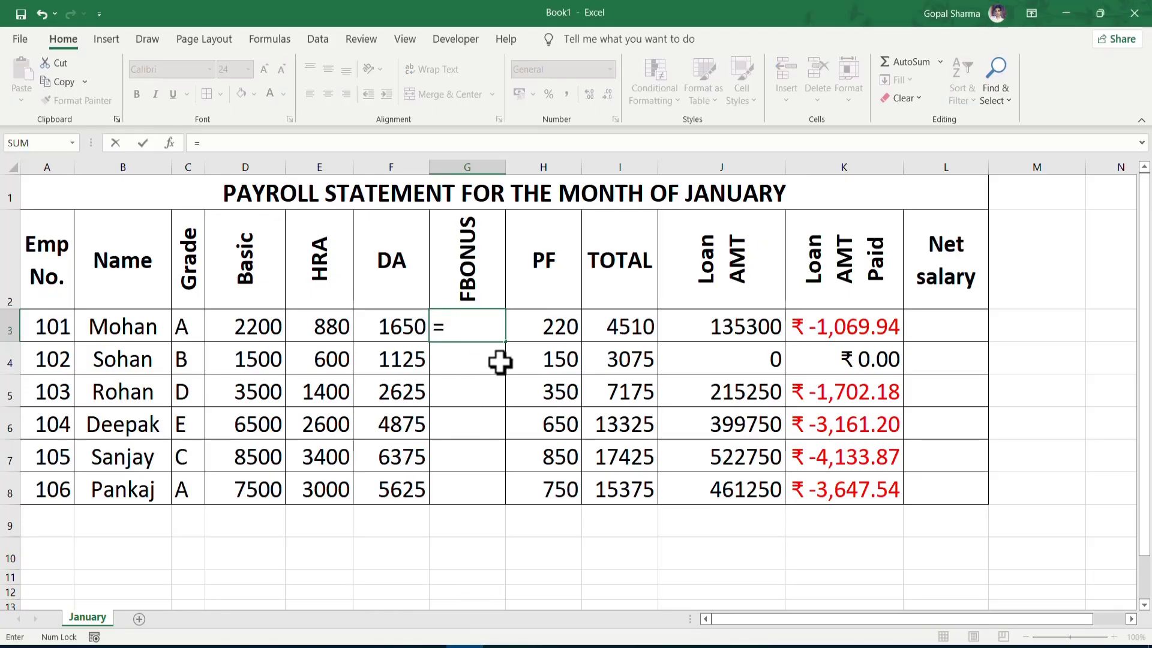
# Enter =IF(D3>2700,D3*25%,0) in G3, giving 0 for the 2200 basic.
pyautogui.write('if')
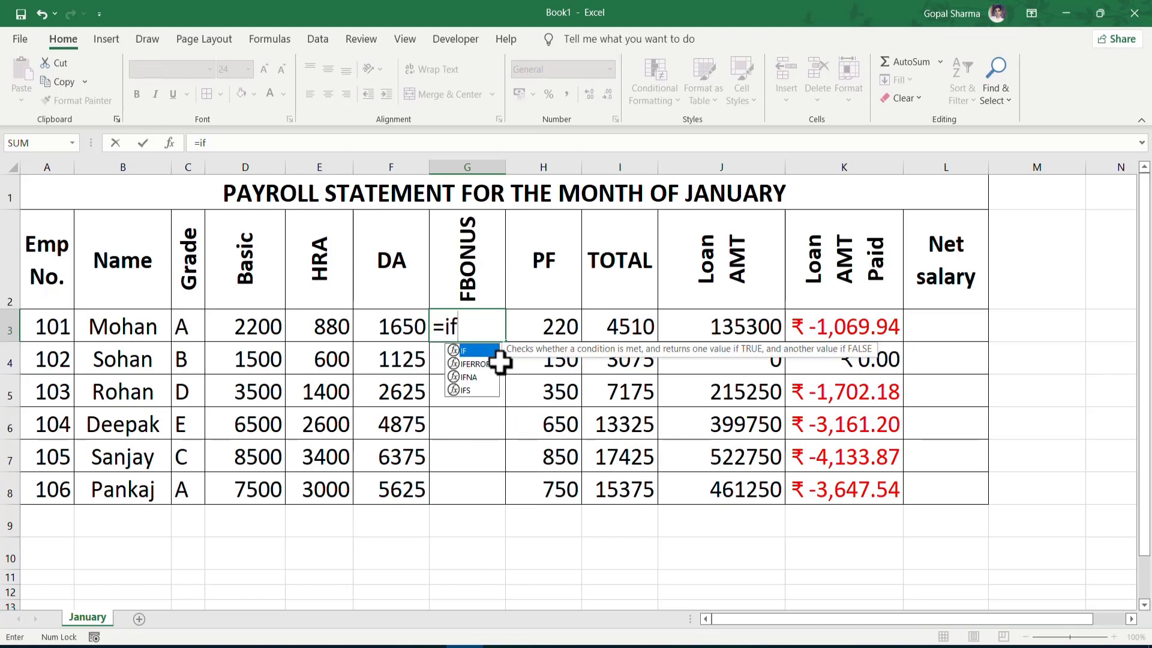
pyautogui.press('Tab')
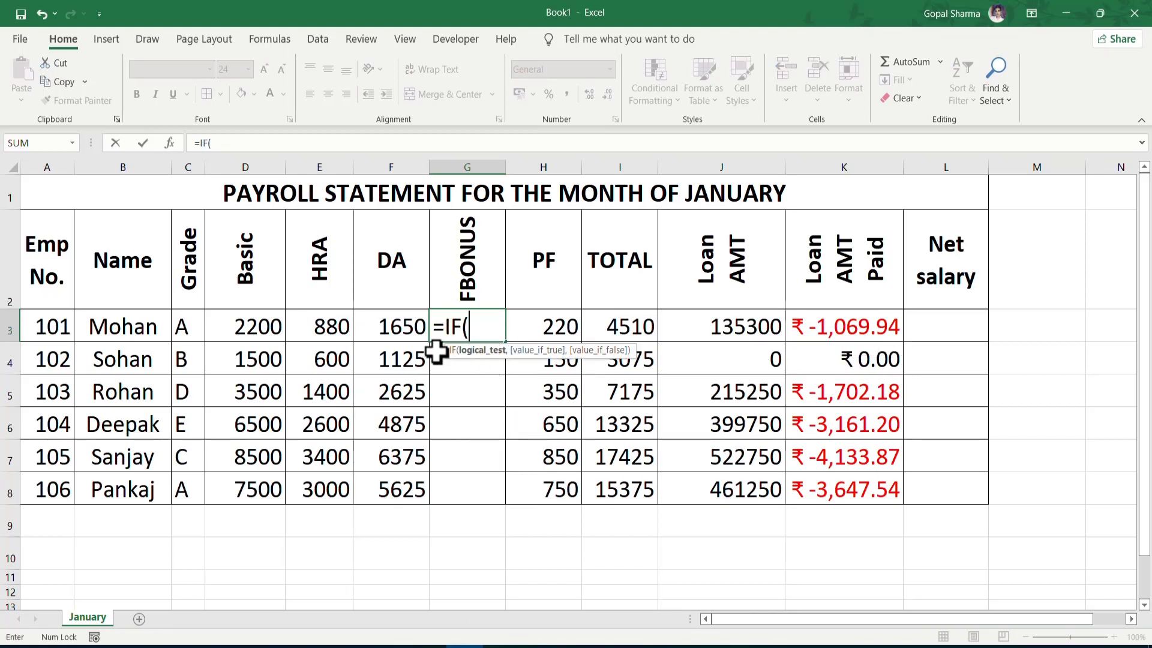
pyautogui.click(268, 330)
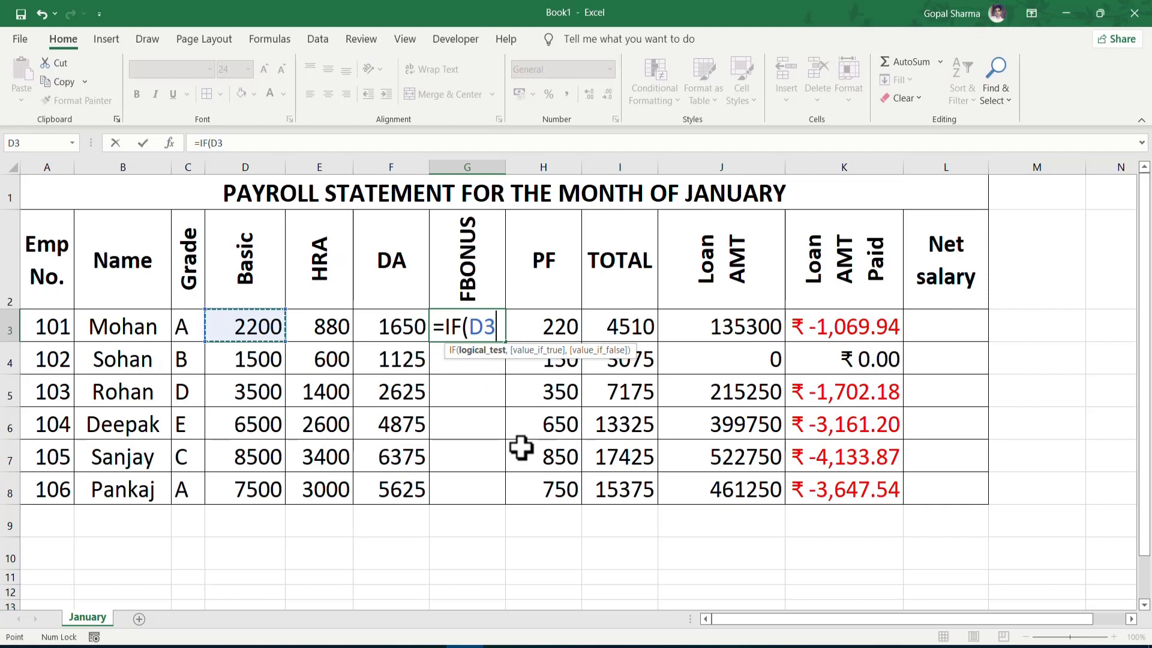
pyautogui.write('>27')
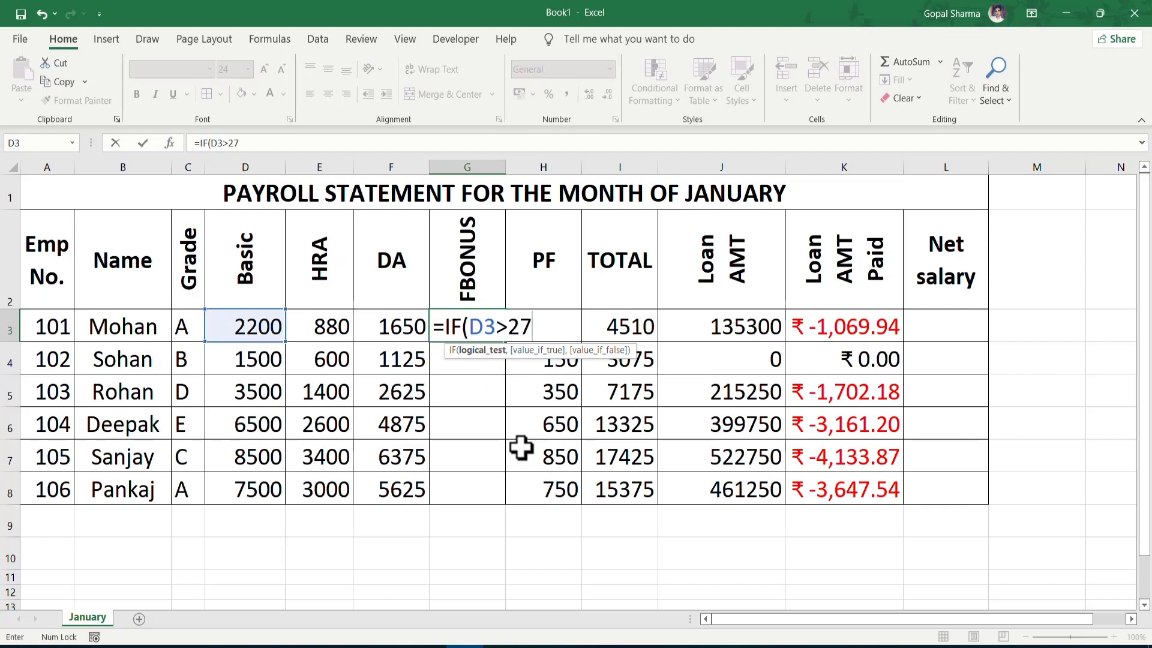
pyautogui.write('00,')
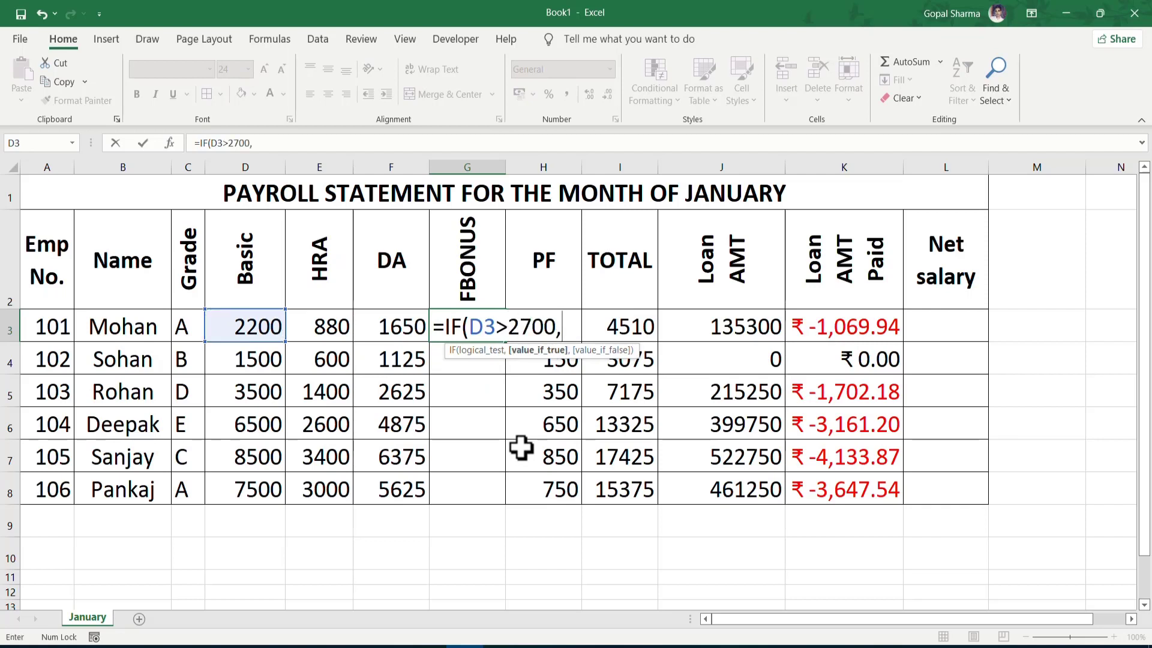
pyautogui.click(240, 331)
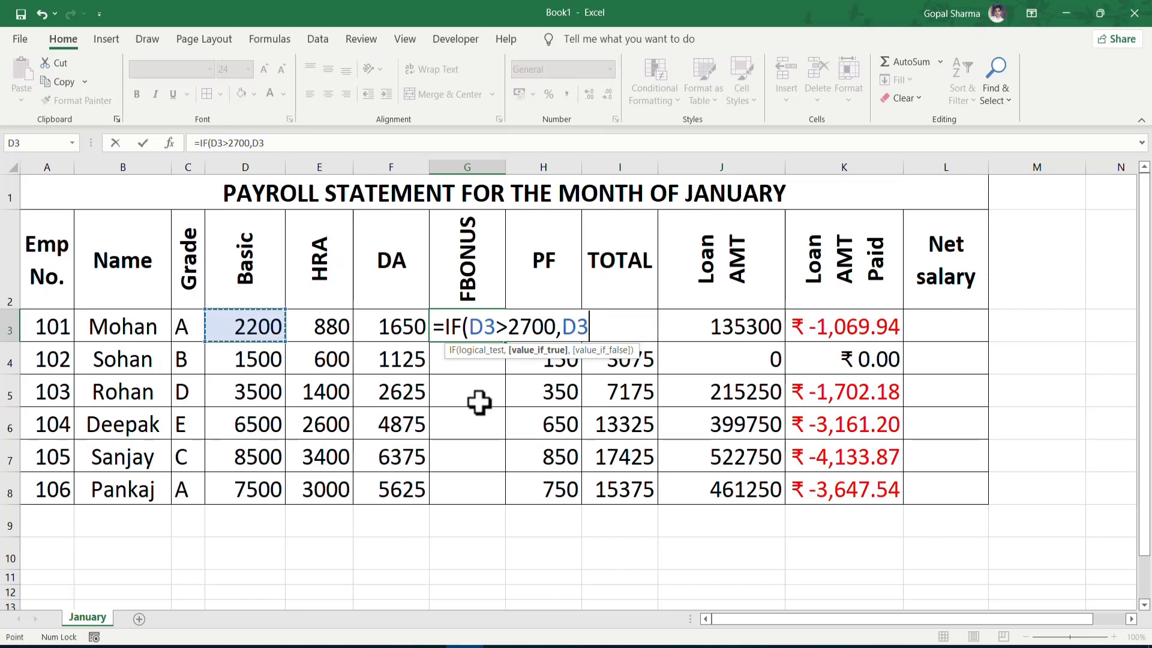
pyautogui.write('*25%')
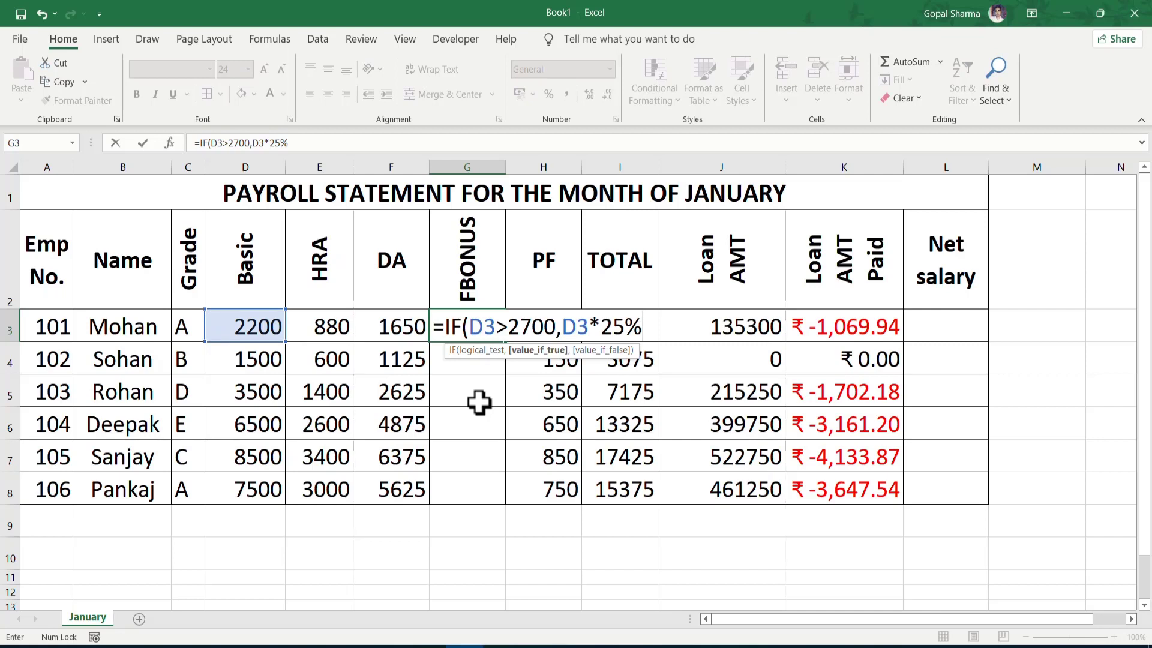
pyautogui.write(',')
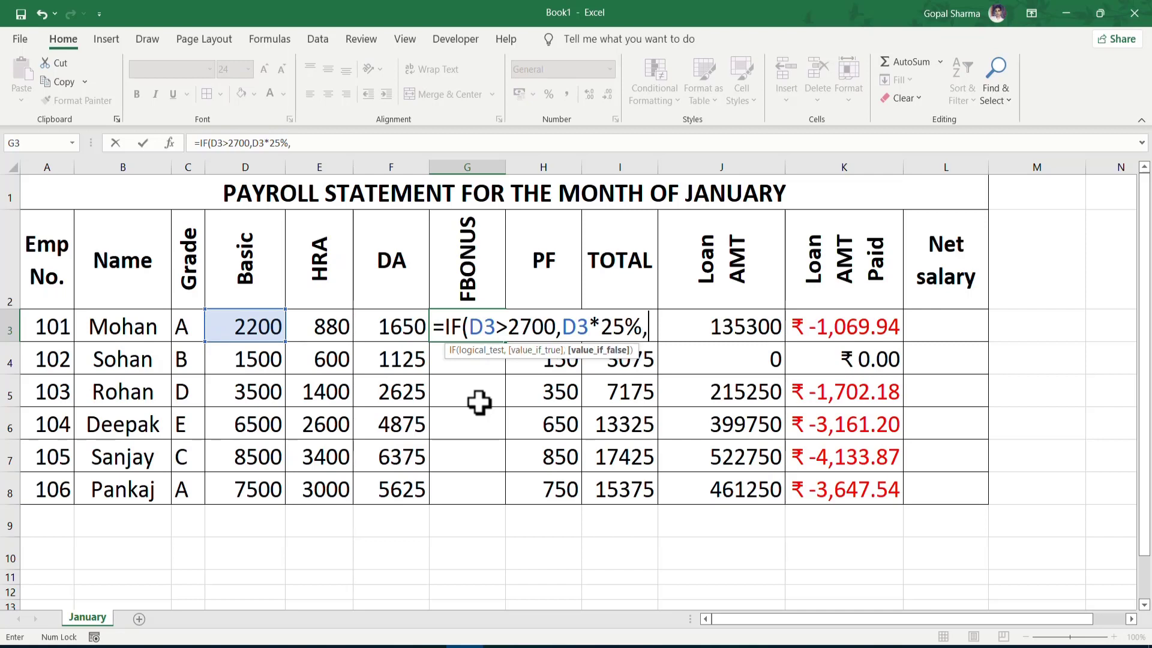
pyautogui.write('0')
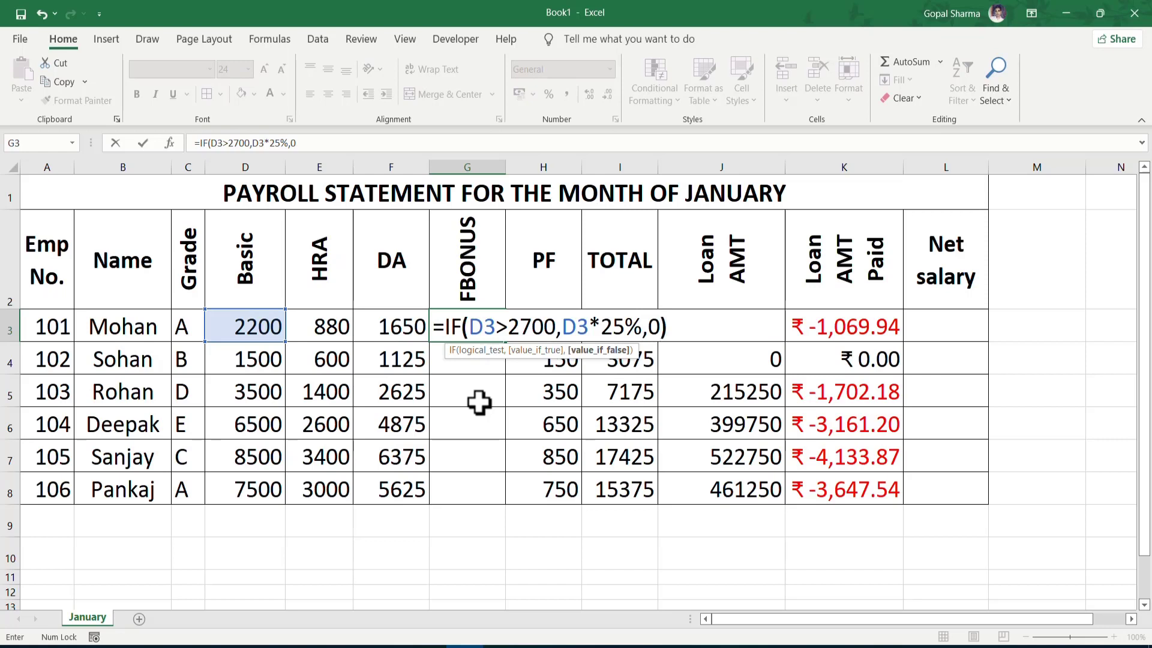
pyautogui.press('Return')
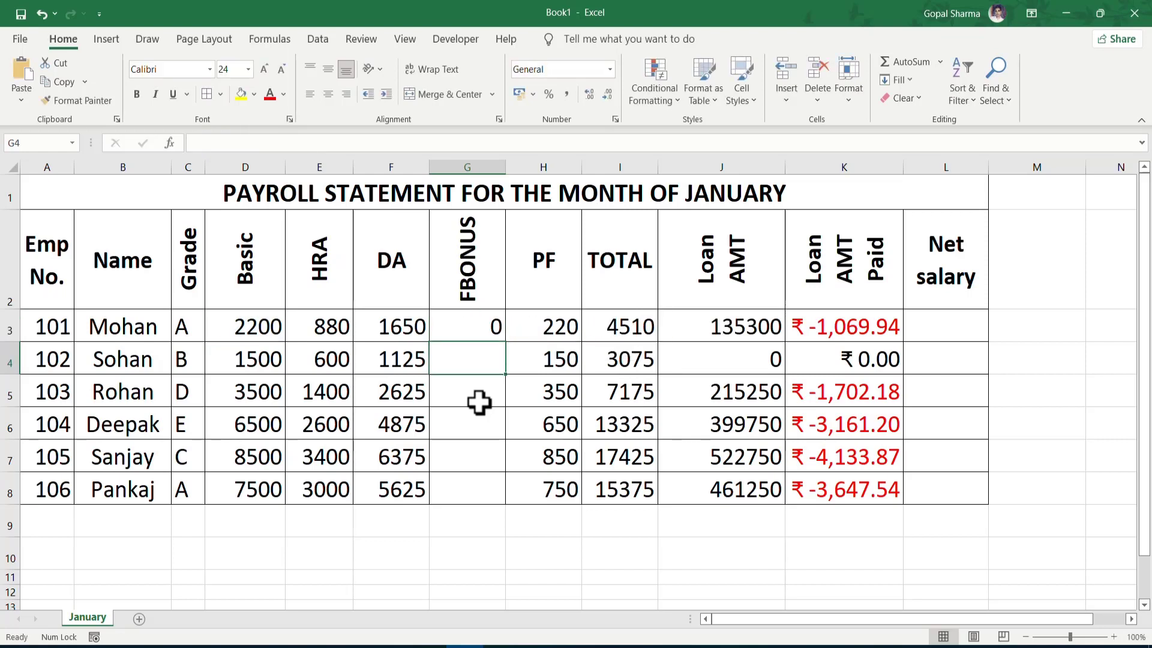
# Copy the G3 FBONUS formula down to G8 and verify the results 0, 0, 875, 1625, 2125, 1875.
pyautogui.click(474, 325)
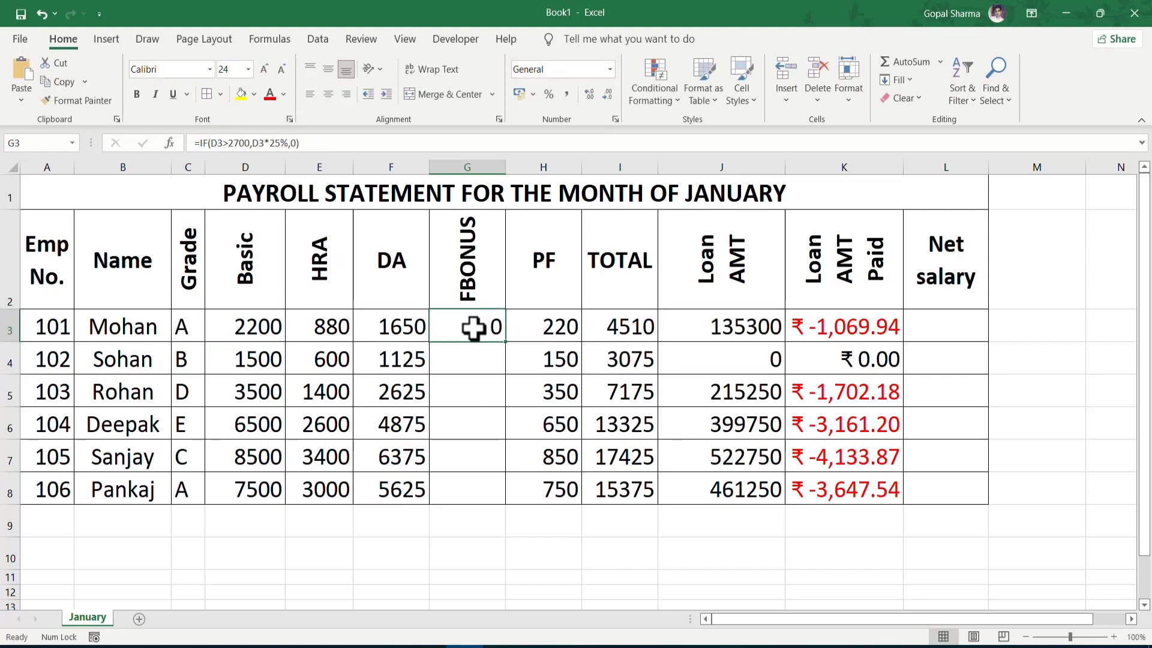
pyautogui.click(251, 333)
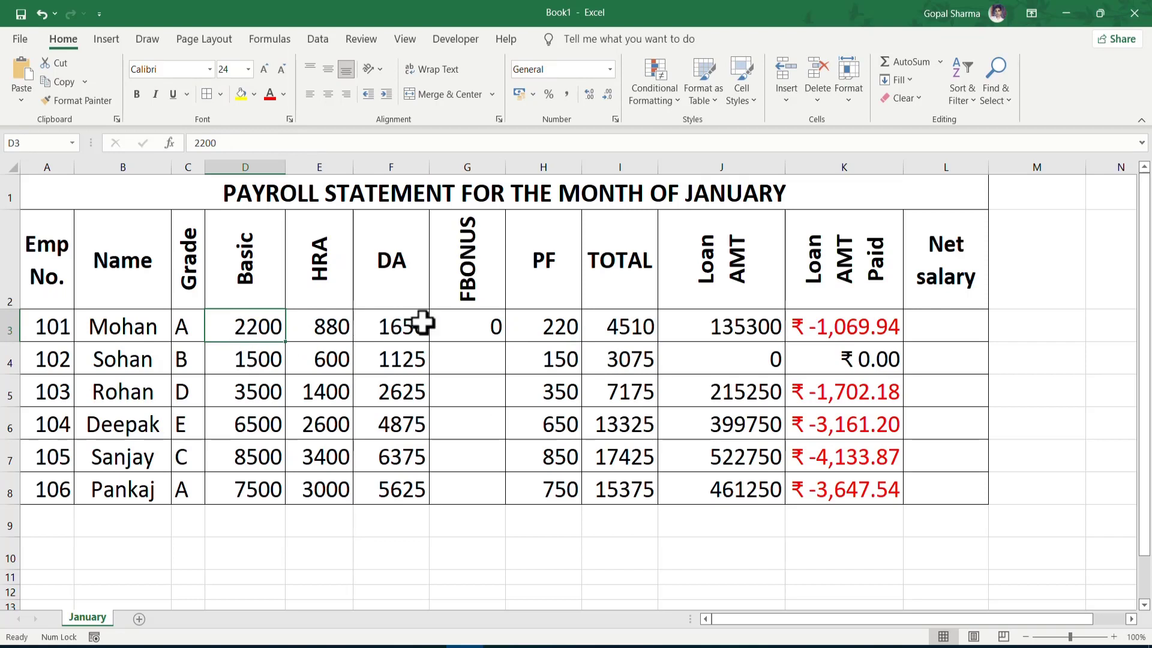
pyautogui.click(502, 333)
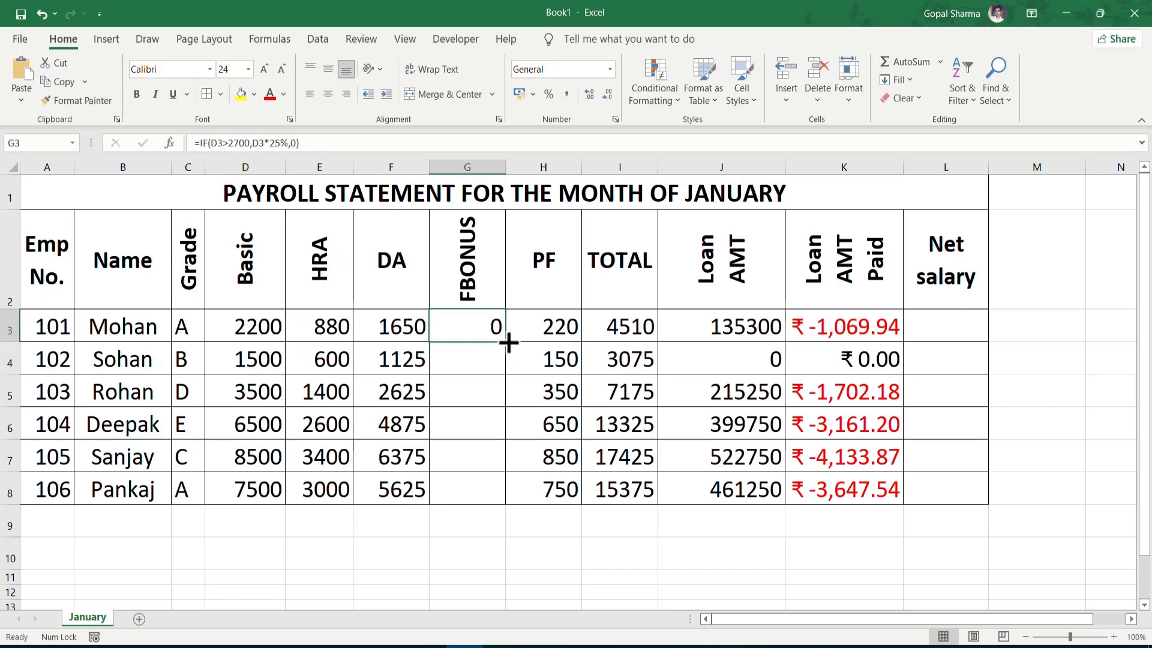
pyautogui.doubleClick(507, 343)
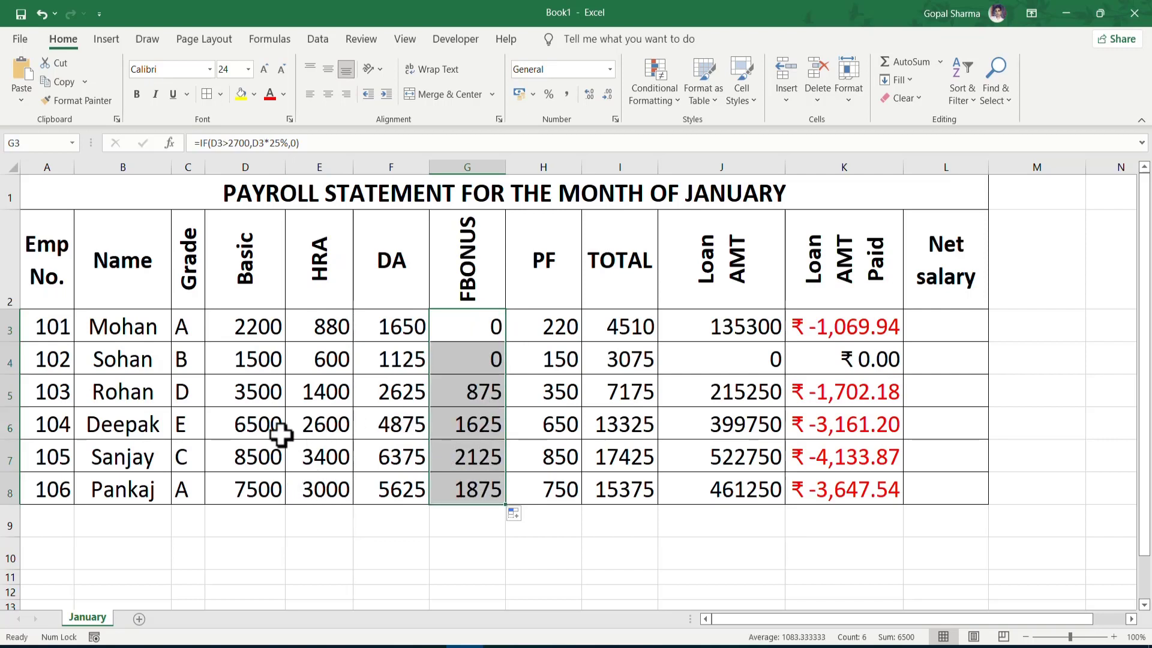
pyautogui.click(271, 395)
pyautogui.click(270, 423)
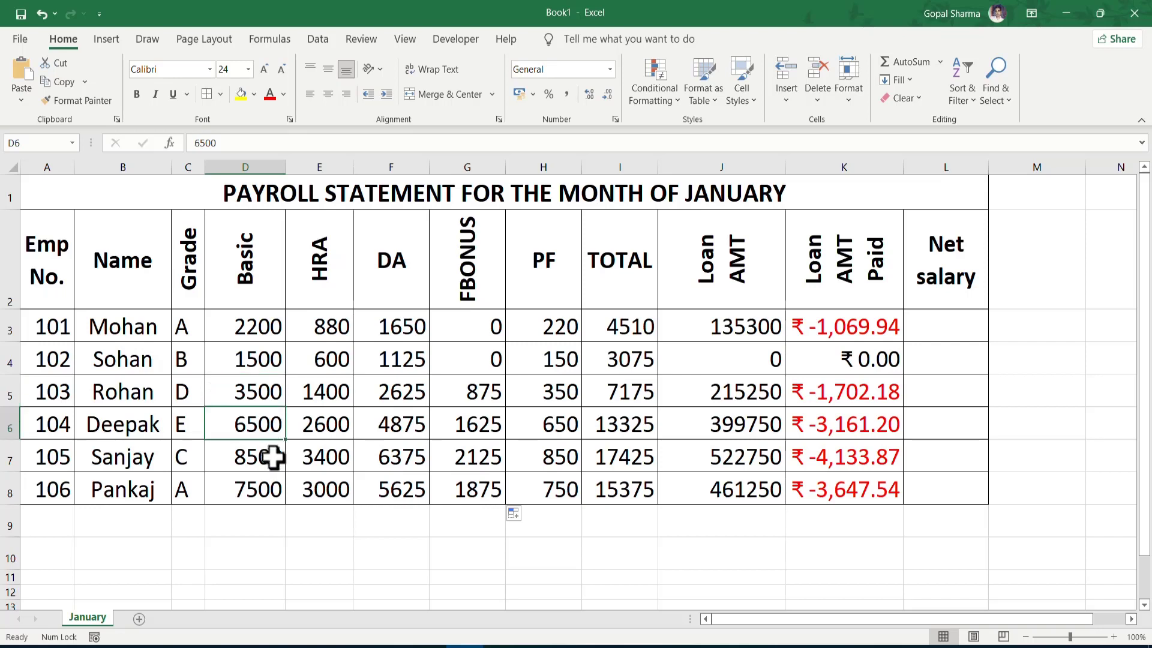
pyautogui.click(272, 456)
pyautogui.click(486, 389)
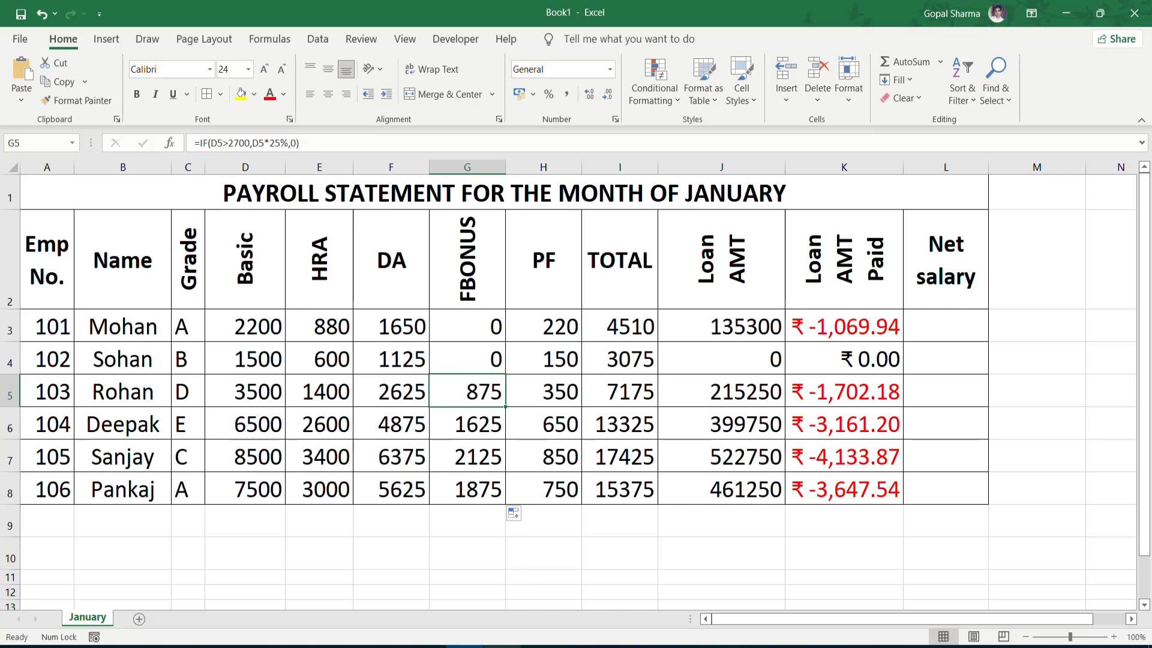
pyautogui.click(501, 645)
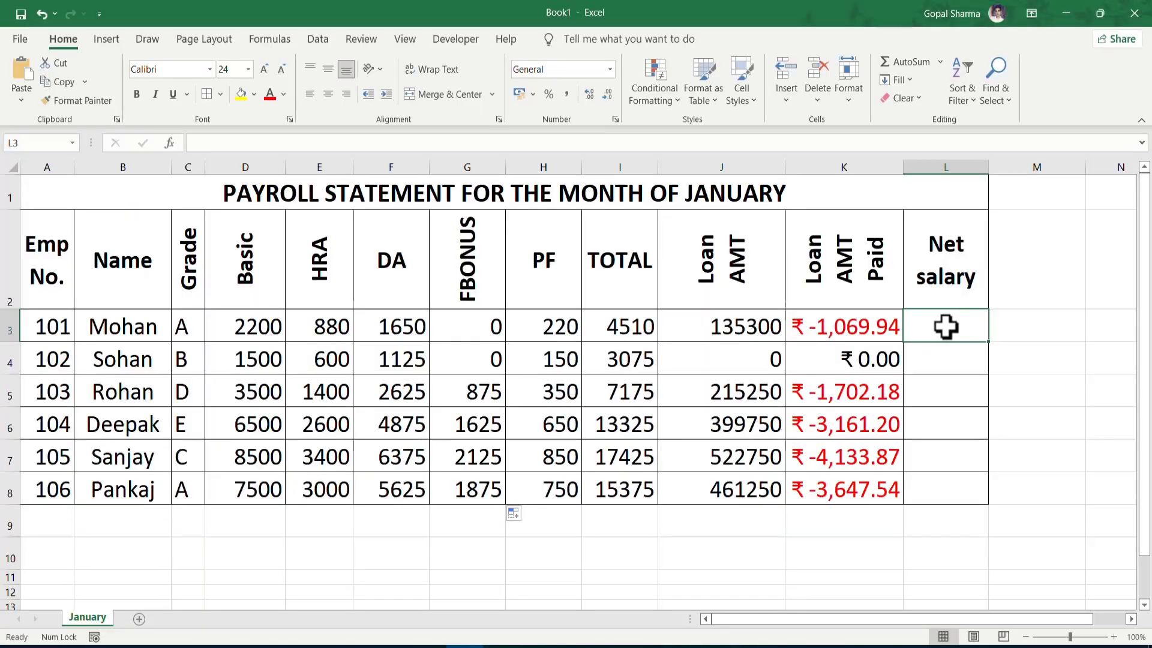
# Enter the Net salary formula =I3+G3-K3 in L3 and autofit column L.
pyautogui.write('=')
pyautogui.click(620, 323)
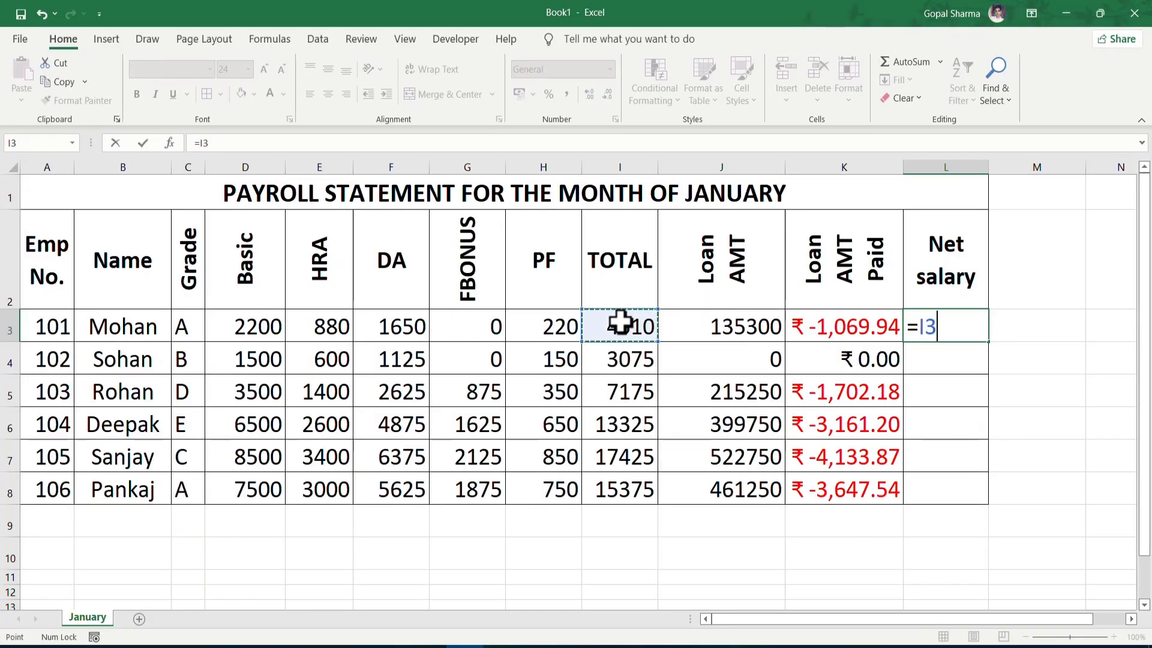
pyautogui.write('+')
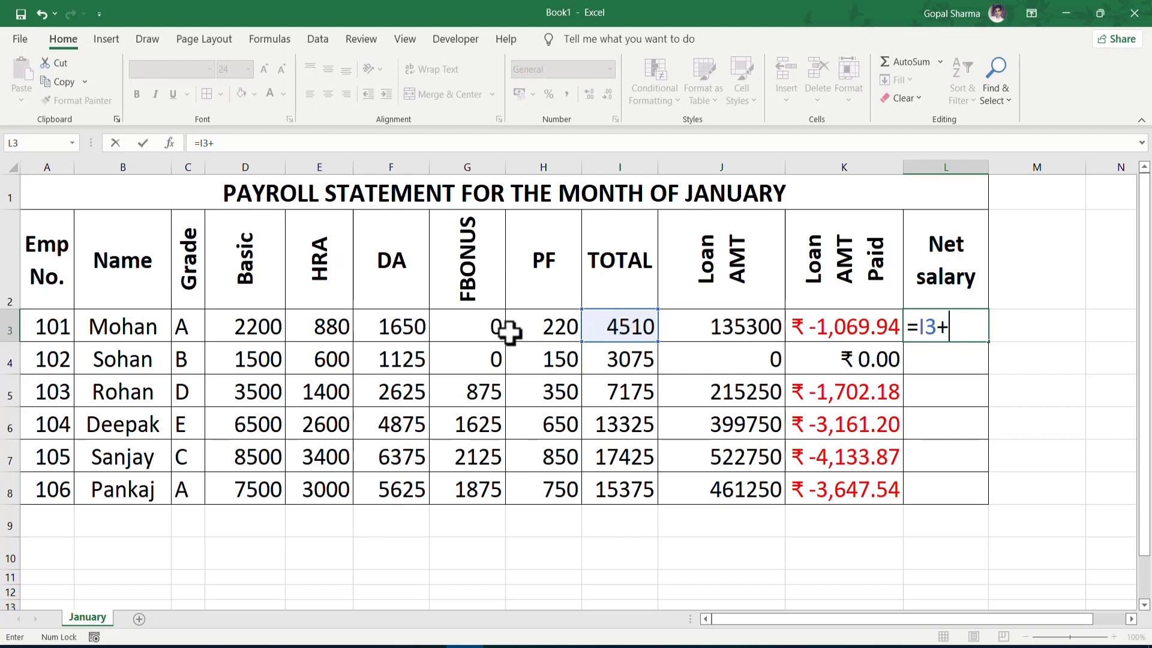
pyautogui.click(490, 330)
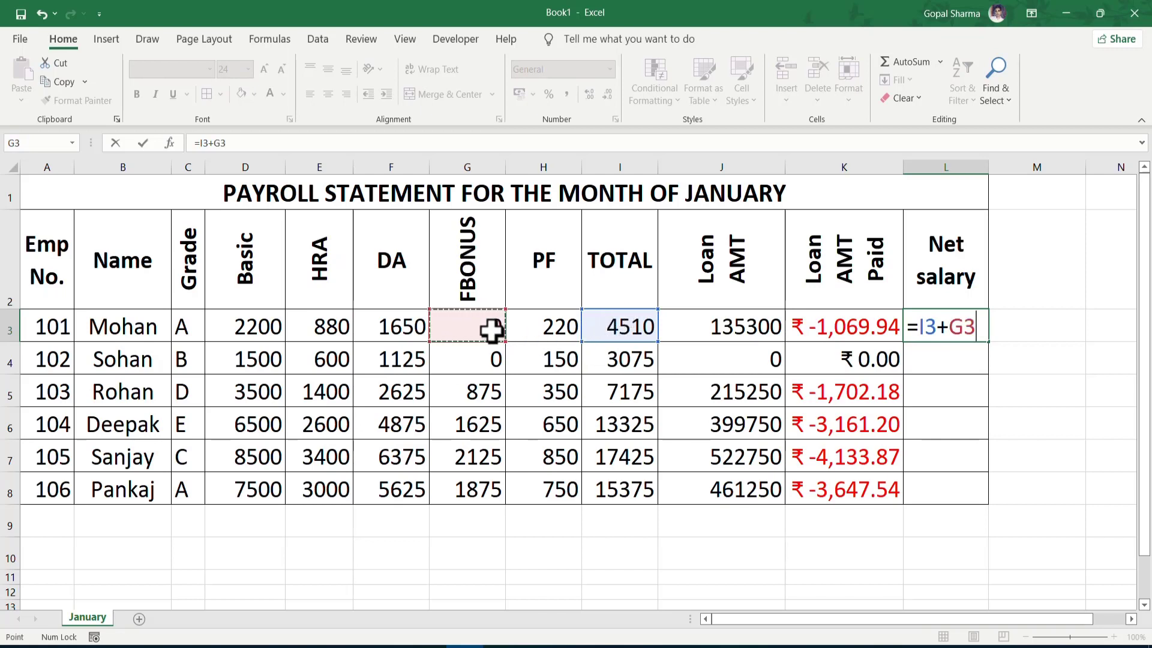
pyautogui.write('-')
pyautogui.click(848, 329)
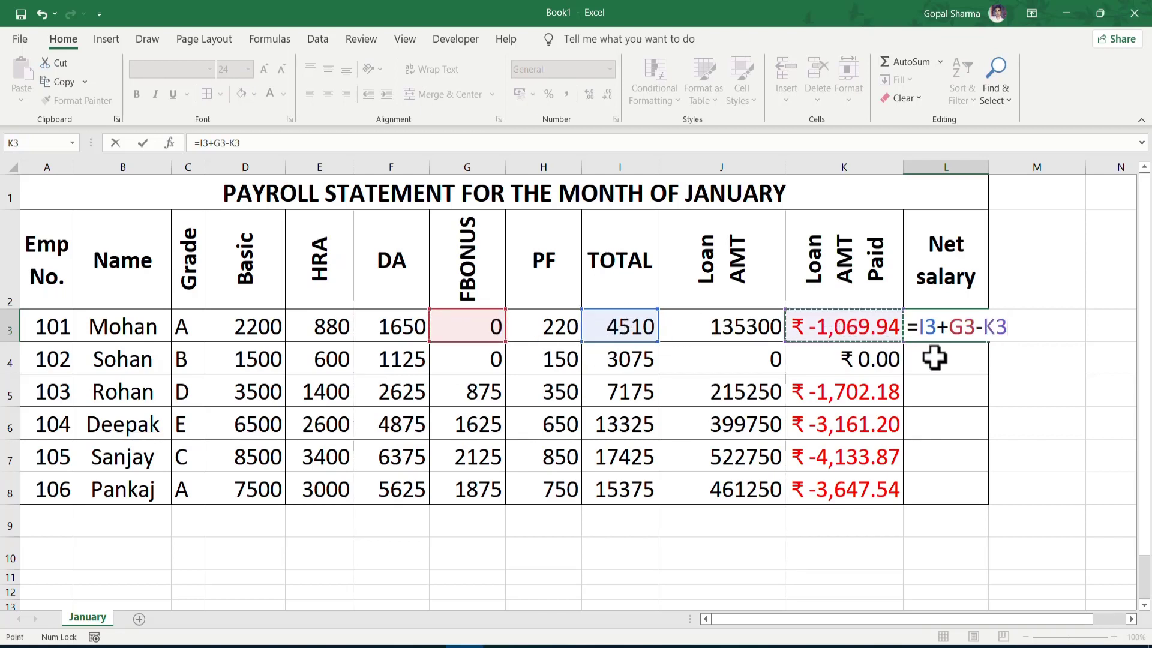
pyautogui.press('Return')
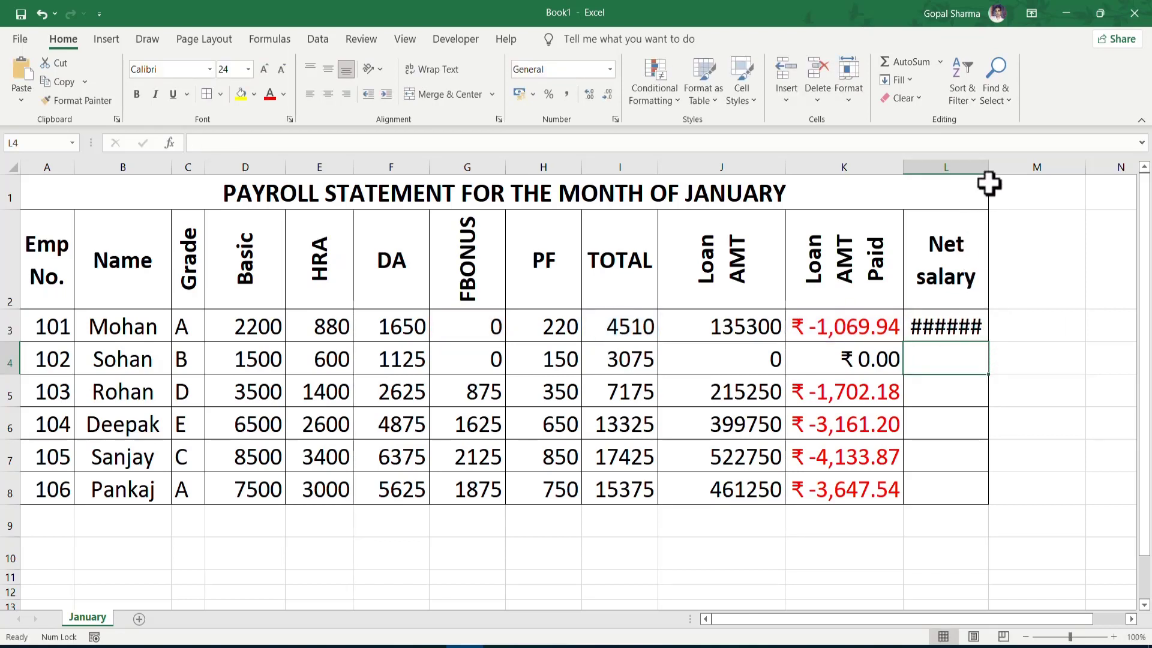
pyautogui.doubleClick(988, 167)
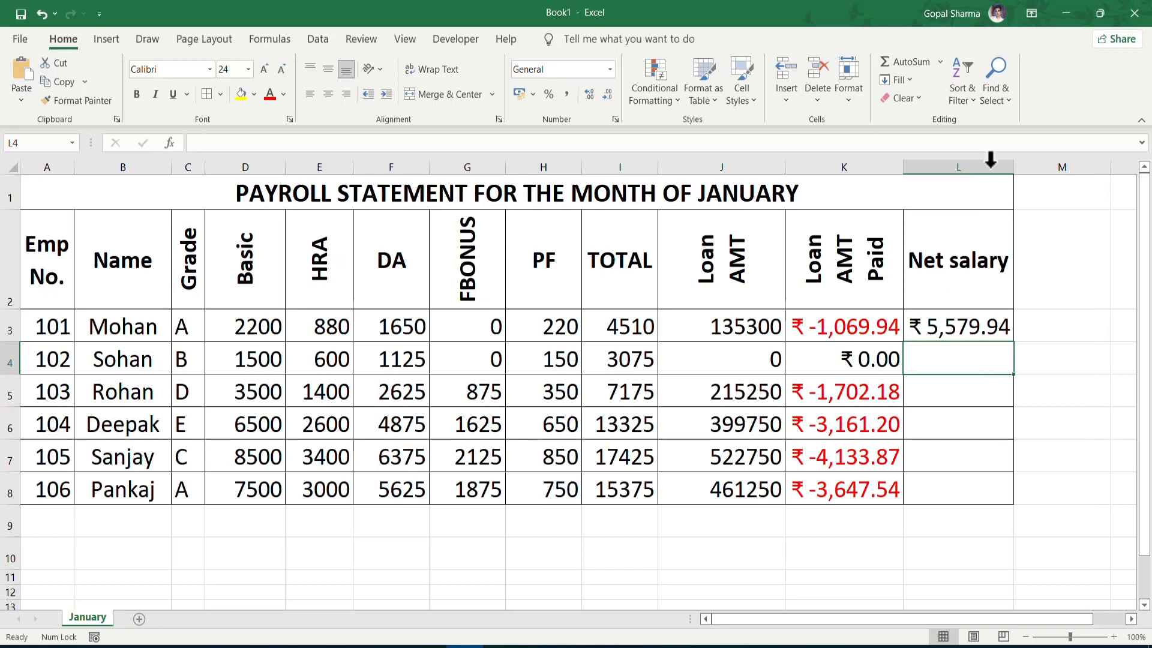
# Fill the Net salary formula down to L8, autofit column L, and check the amounts.
pyautogui.click(977, 325)
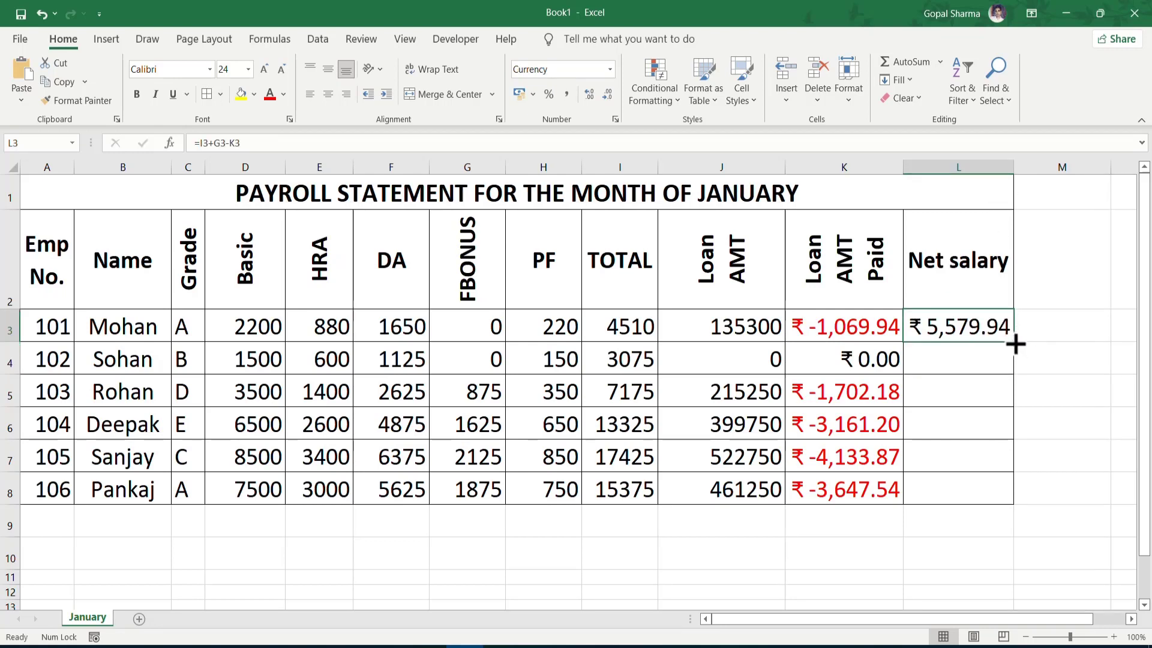
pyautogui.moveTo(1014, 343); pyautogui.dragTo(1014, 497)
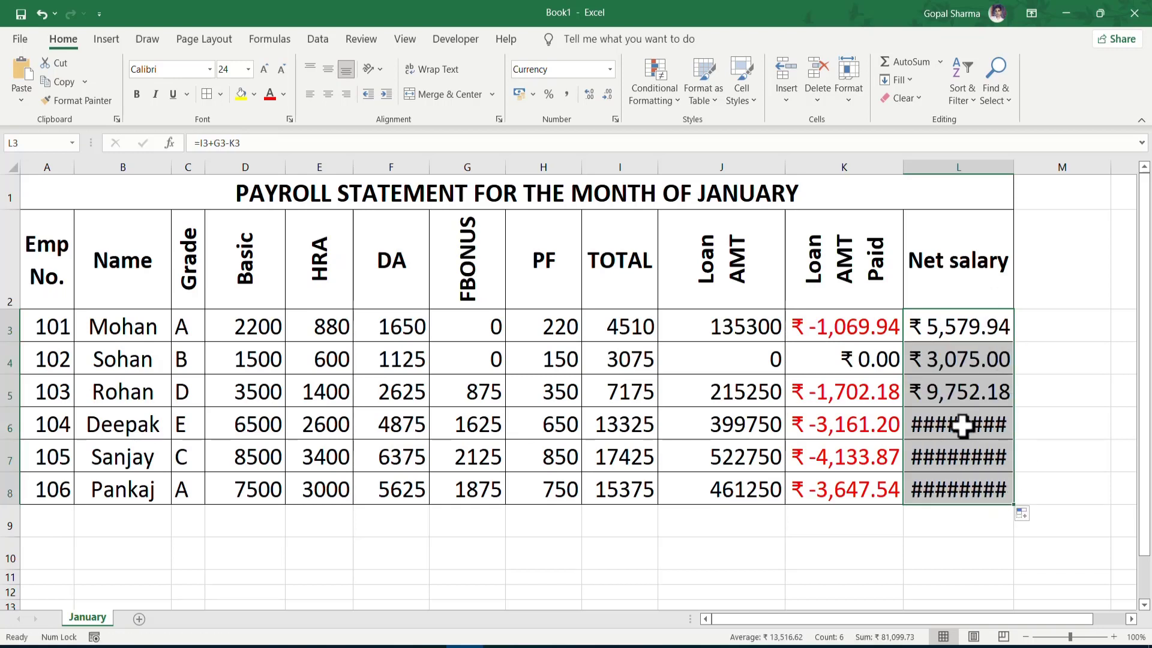
pyautogui.doubleClick(1014, 167)
pyautogui.click(970, 484)
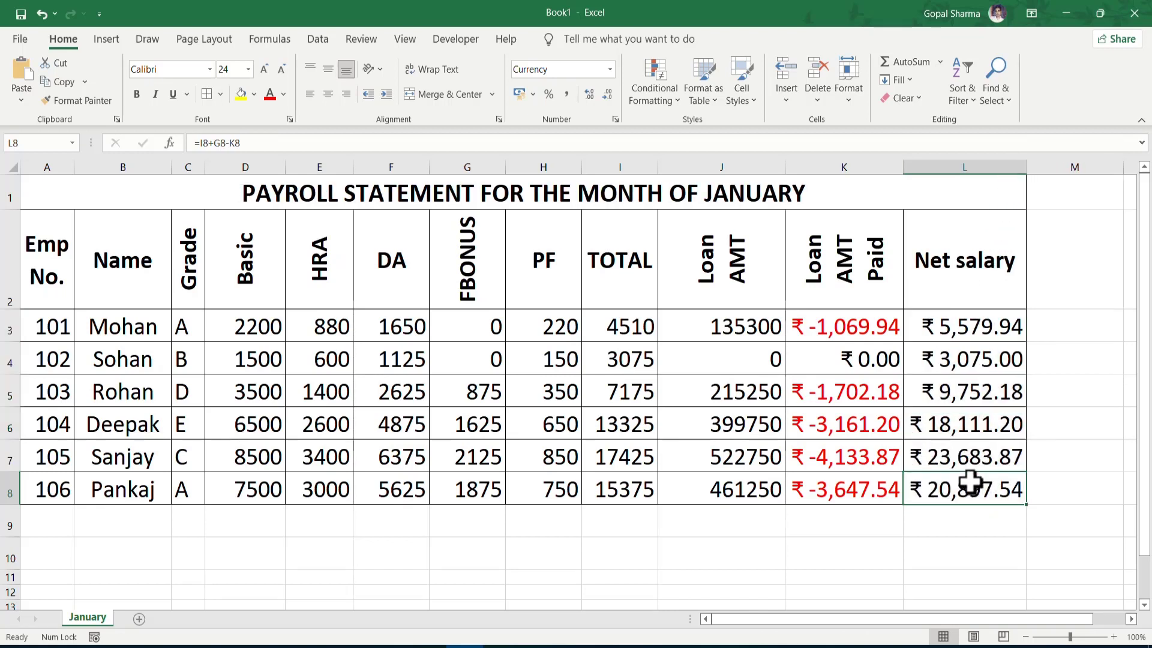
pyautogui.click(964, 354)
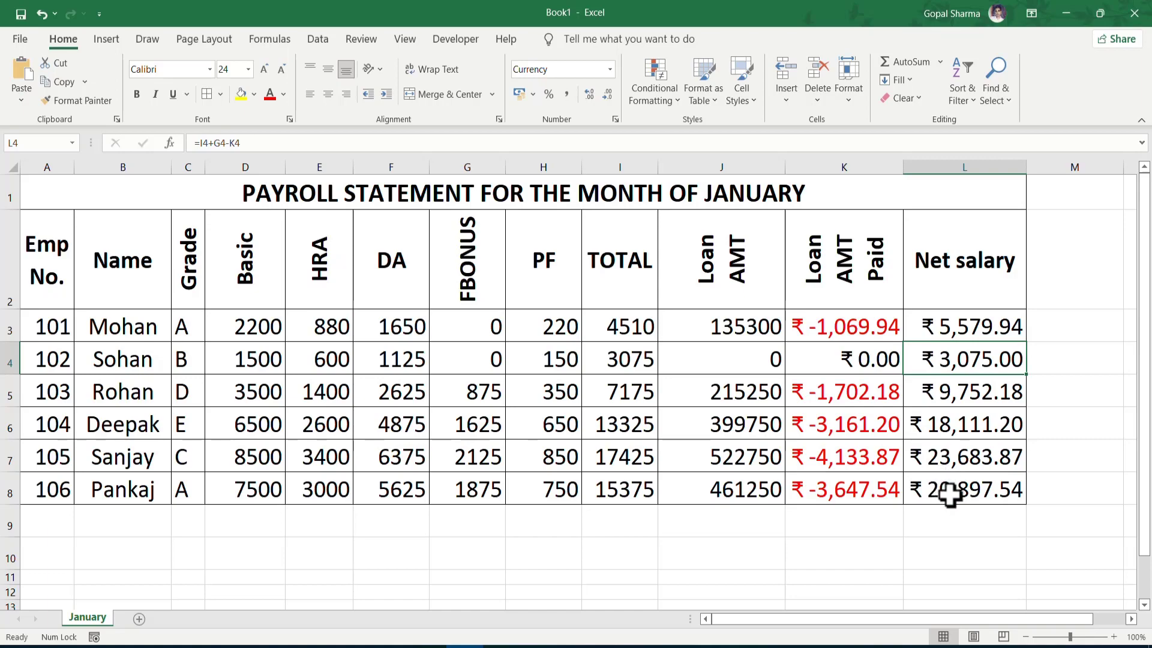
pyautogui.hotkey('alt', 'Tab')
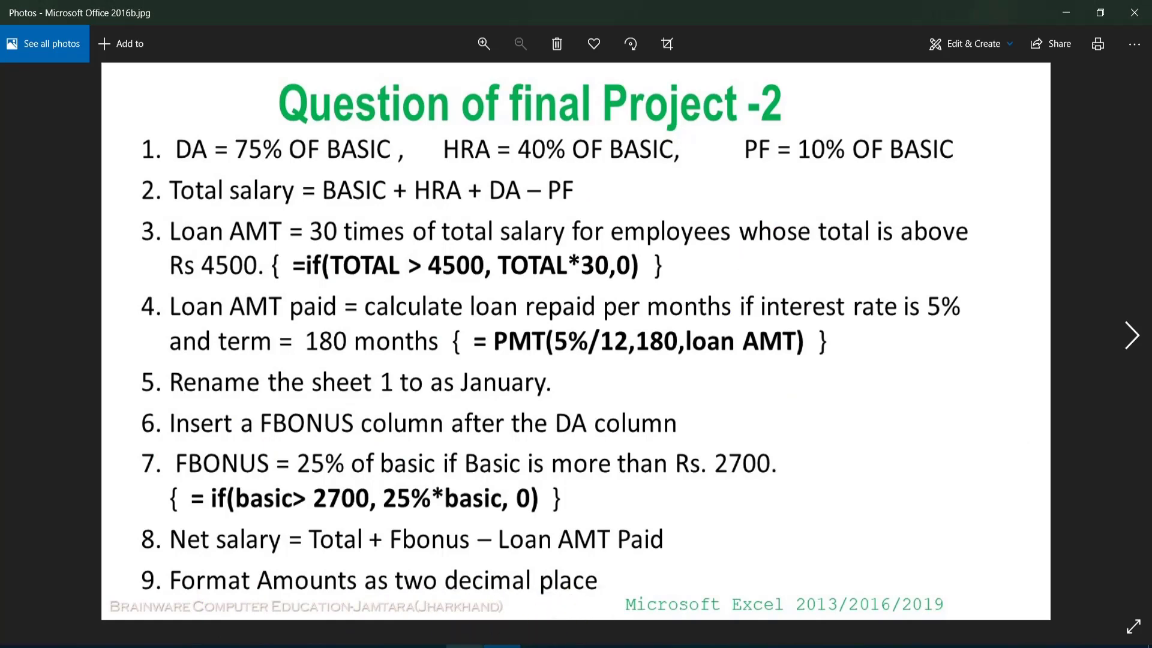
# Switch from the question image back to the Excel January payroll sheet.
pyautogui.click(477, 540)
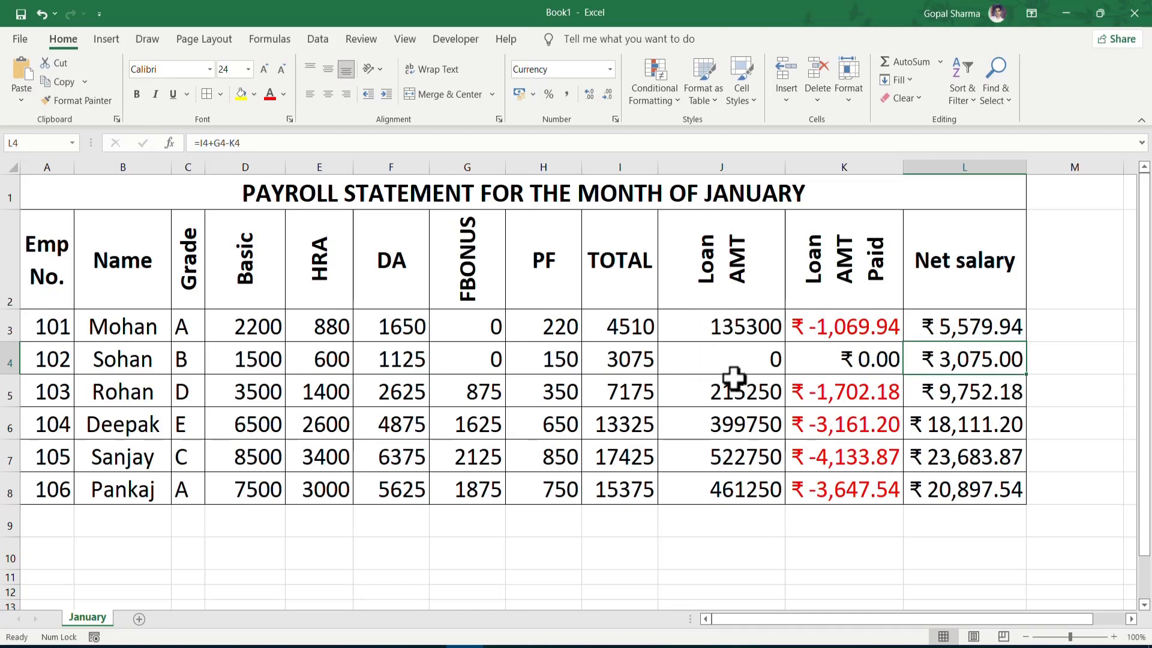
# Apply Number format with two decimals to the Loan AMT cells J3:J8 and to D3:I8.
pyautogui.moveTo(740, 323); pyautogui.dragTo(733, 489)
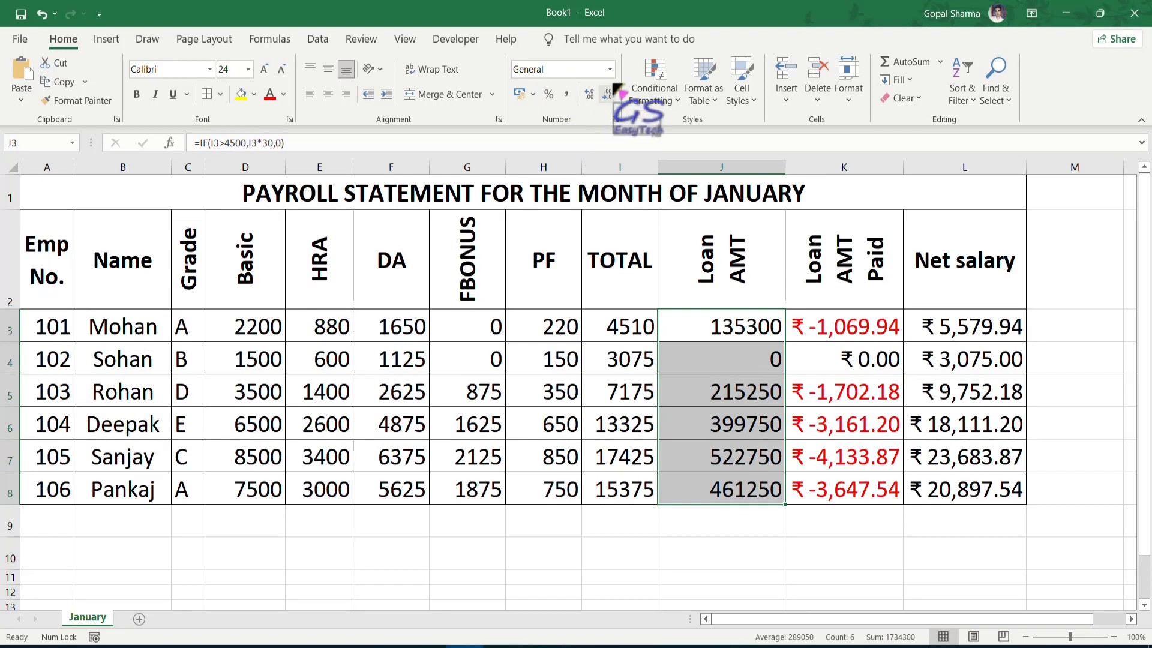
pyautogui.click(610, 69)
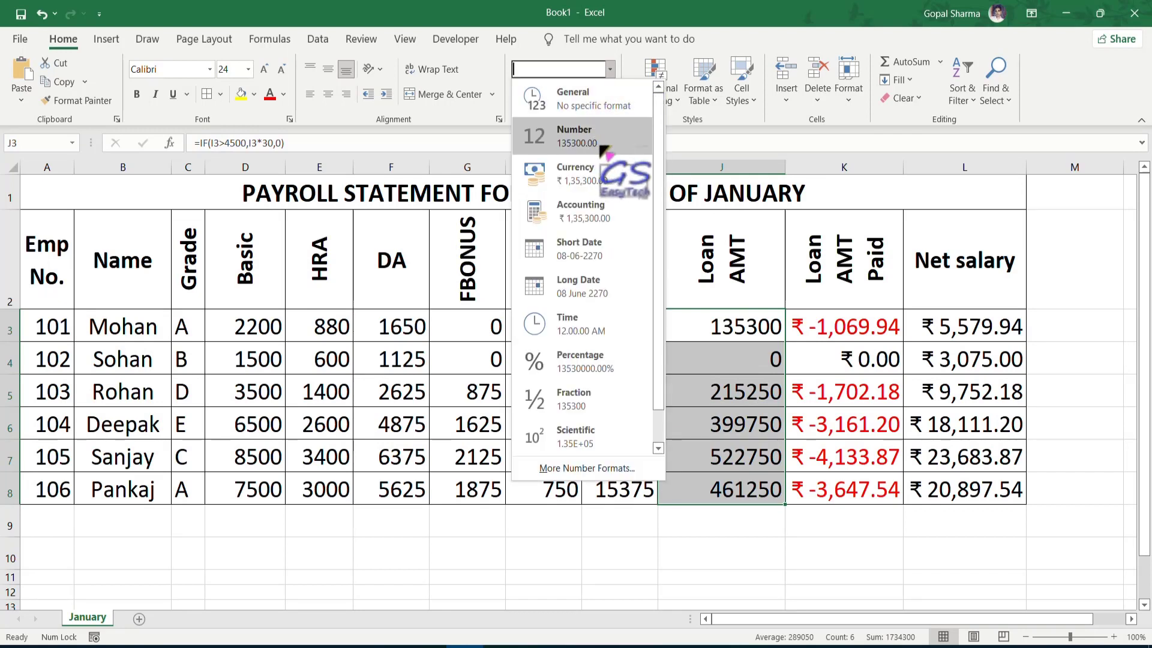
pyautogui.click(593, 135)
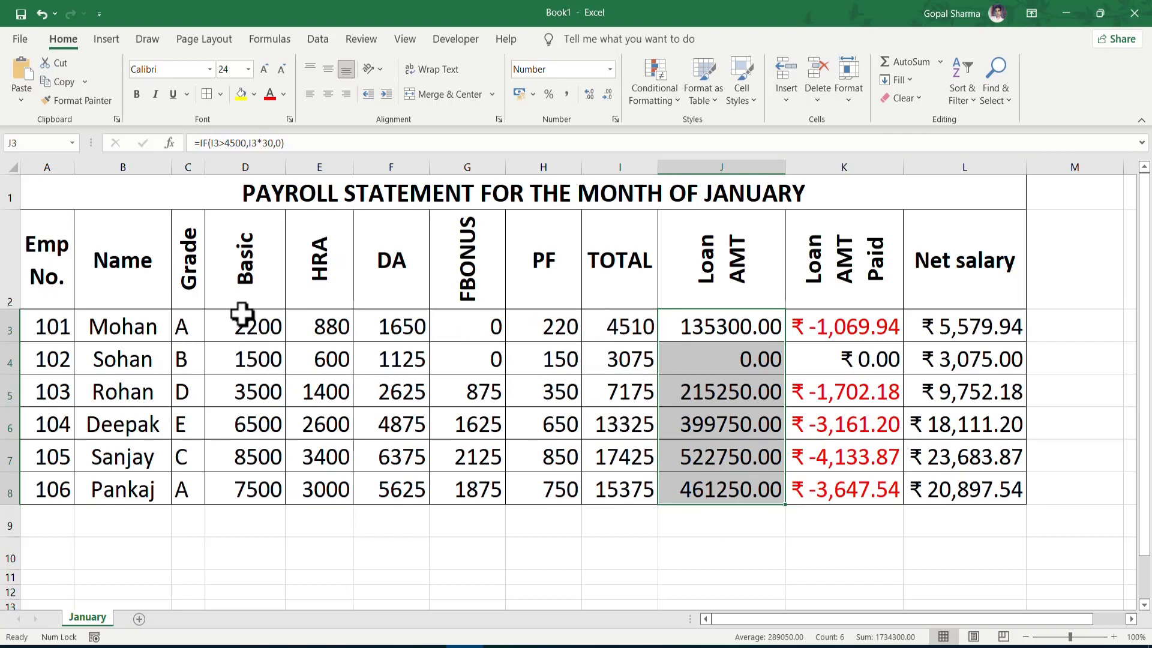
pyautogui.moveTo(242, 324); pyautogui.dragTo(627, 489)
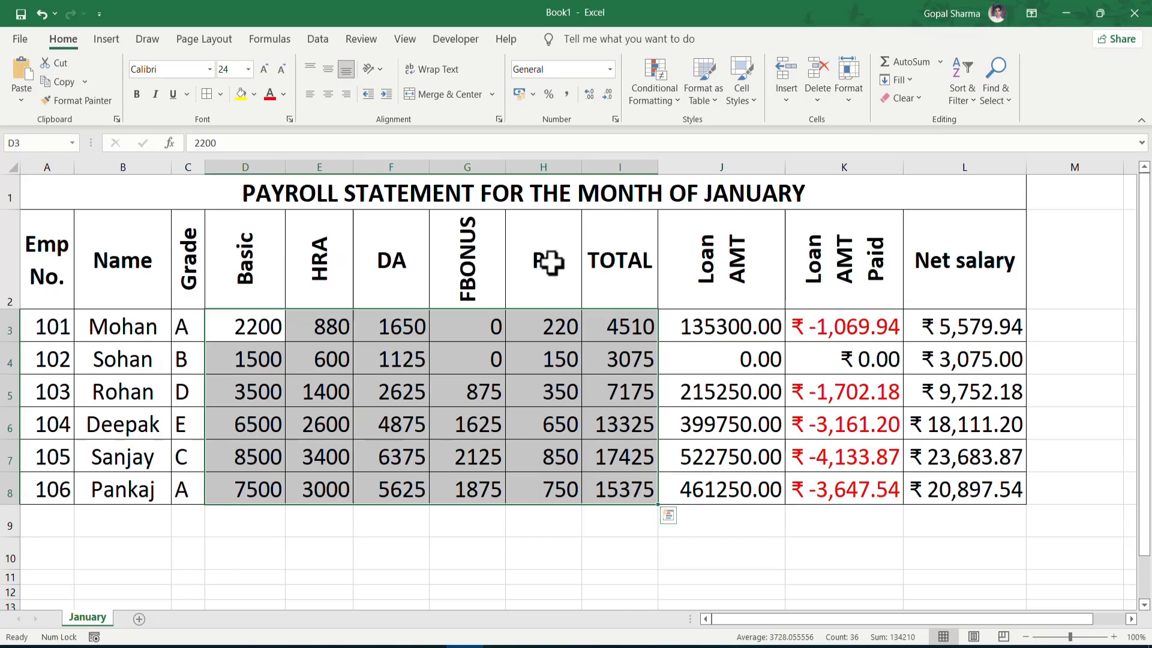
pyautogui.click(610, 69)
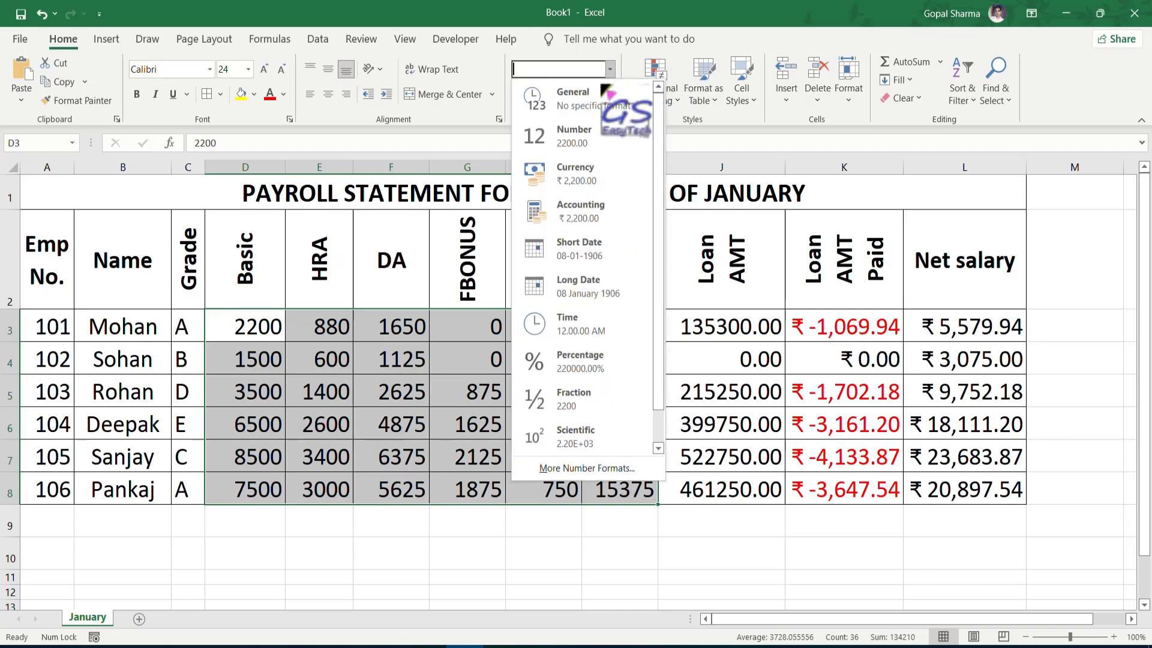
pyautogui.click(600, 146)
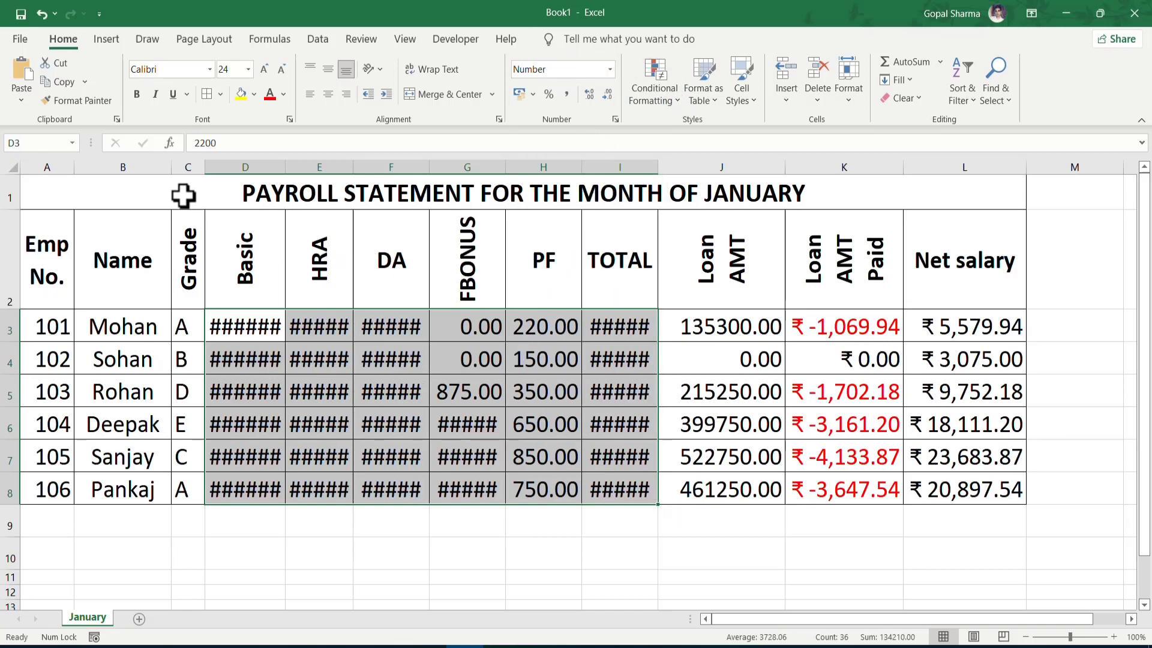
# Autofit columns D through I so values like 2200.00 display fully.
pyautogui.moveTo(261, 166); pyautogui.dragTo(628, 179)
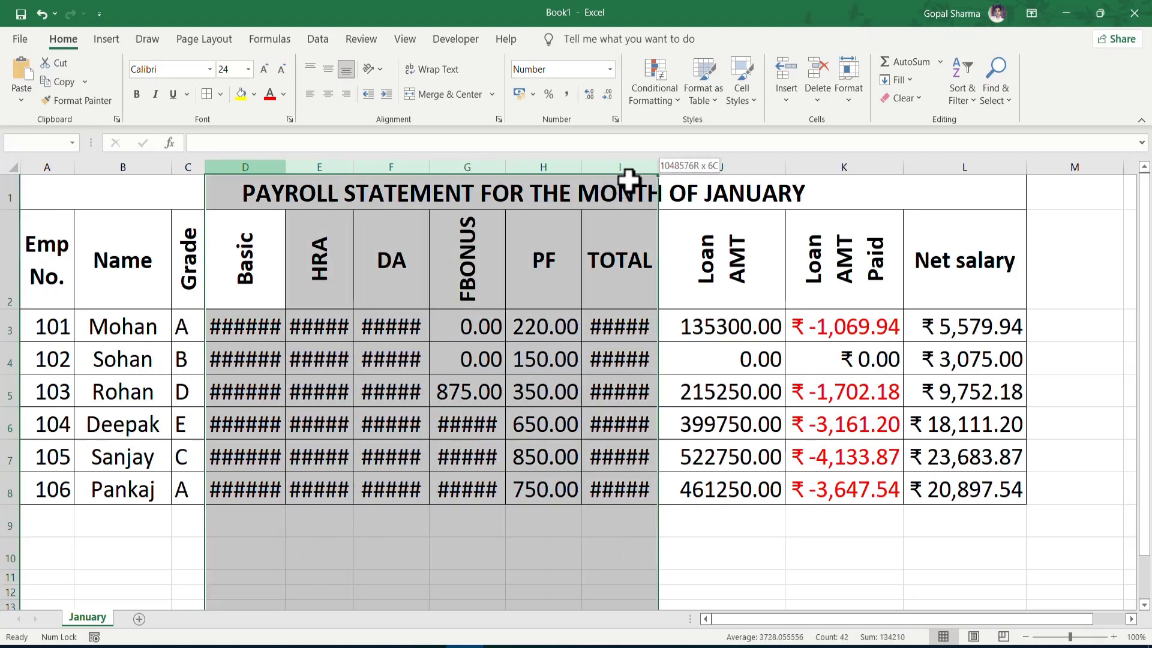
pyautogui.doubleClick(658, 166)
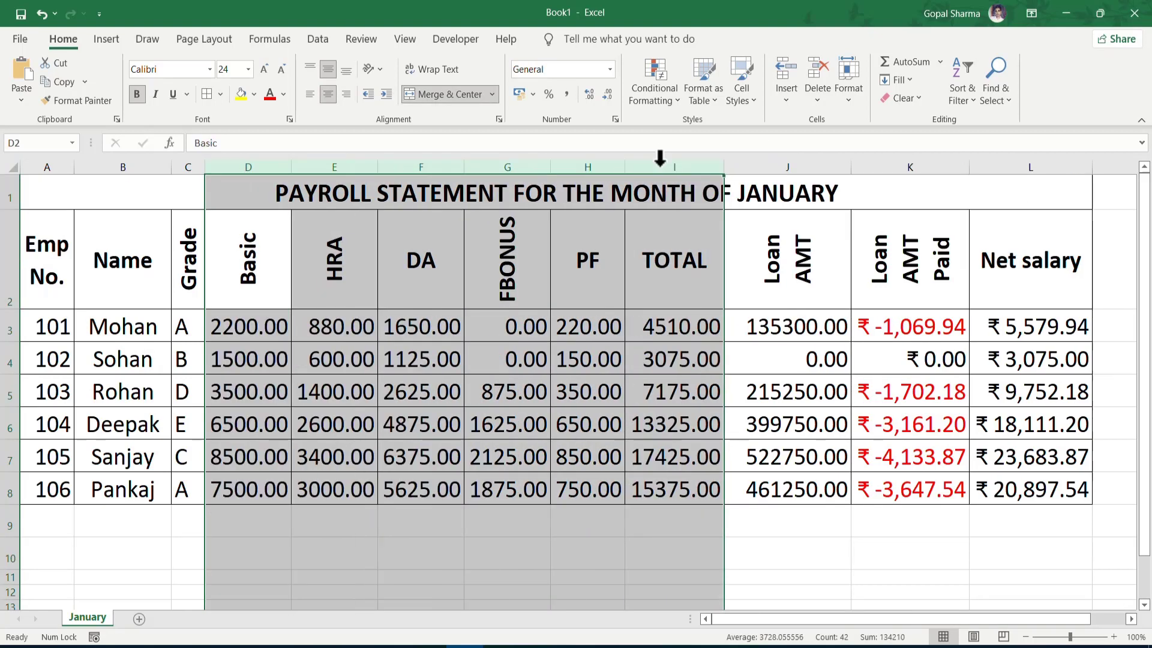
pyautogui.click(556, 401)
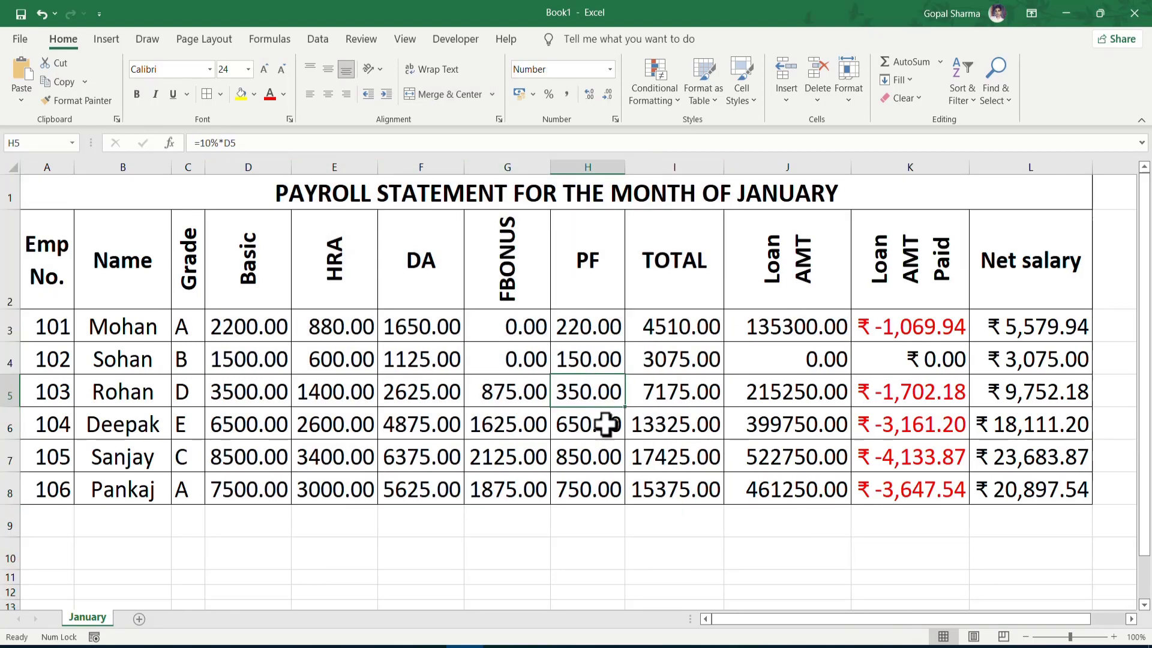